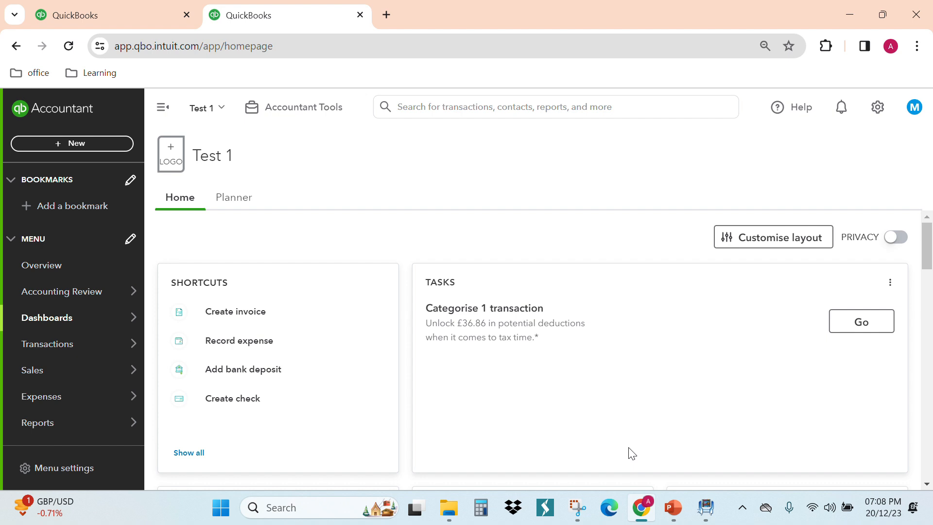
# - Turn on the use of purchase orders in the company's expense settings and save the change
pyautogui.click(879, 112)
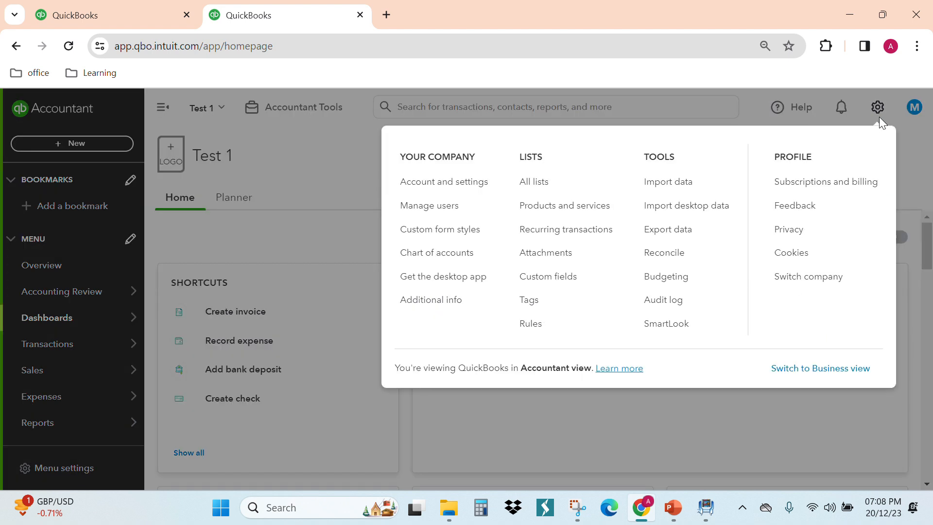
pyautogui.click(446, 195)
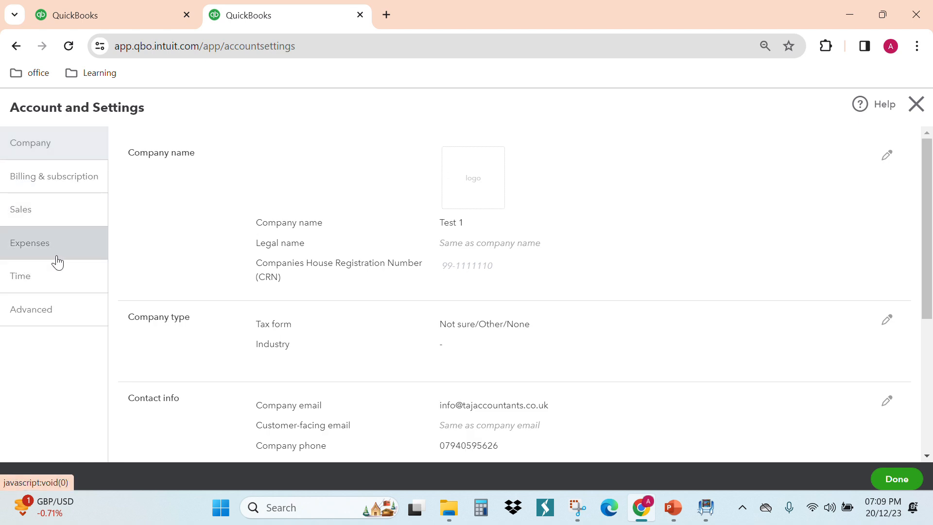
pyautogui.click(57, 263)
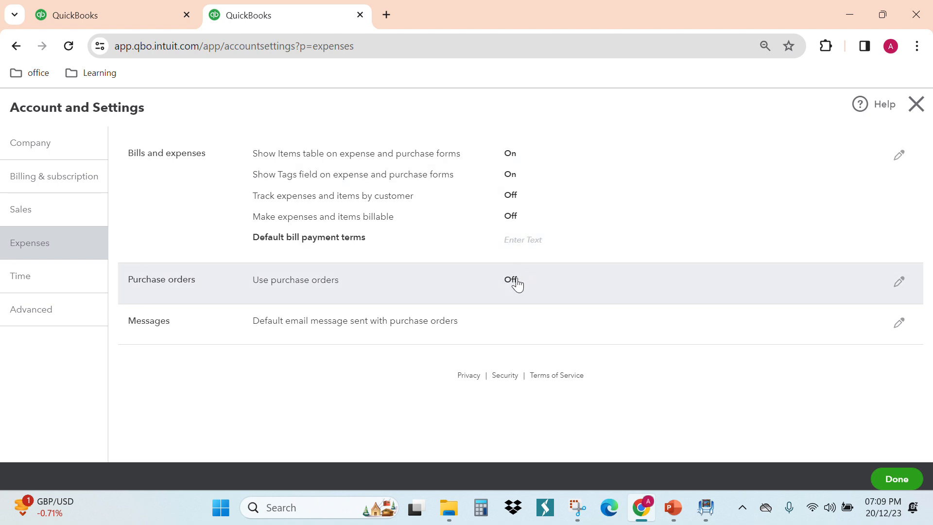
pyautogui.click(903, 286)
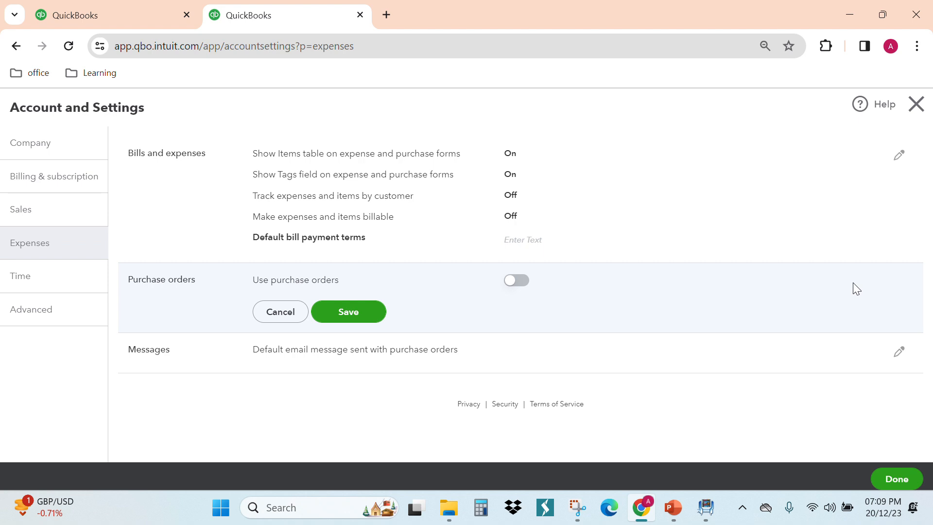
pyautogui.click(513, 281)
pyautogui.click(365, 437)
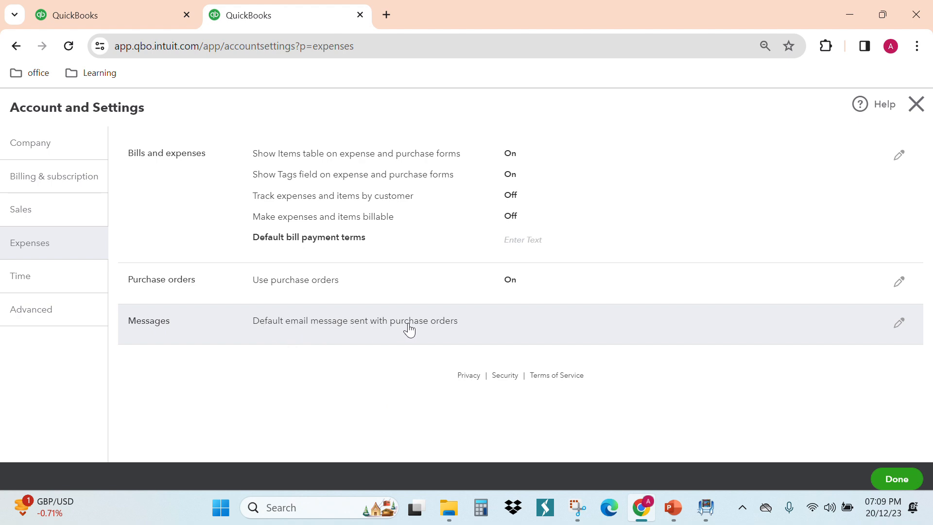
# - Review the default email message sent with purchase orders, and close the account settings without changing it
pyautogui.click(486, 320)
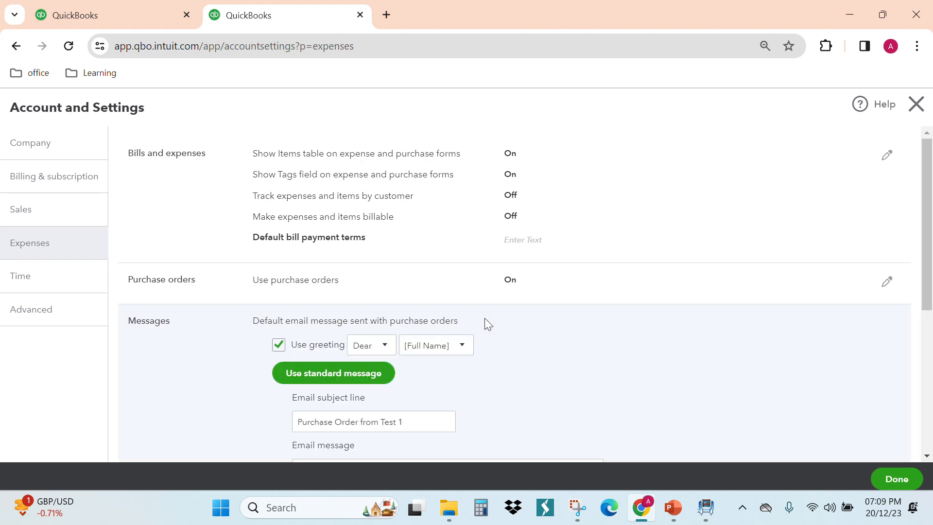
pyautogui.scroll(-2, 512, 331)
pyautogui.scroll(-4, 433, 261)
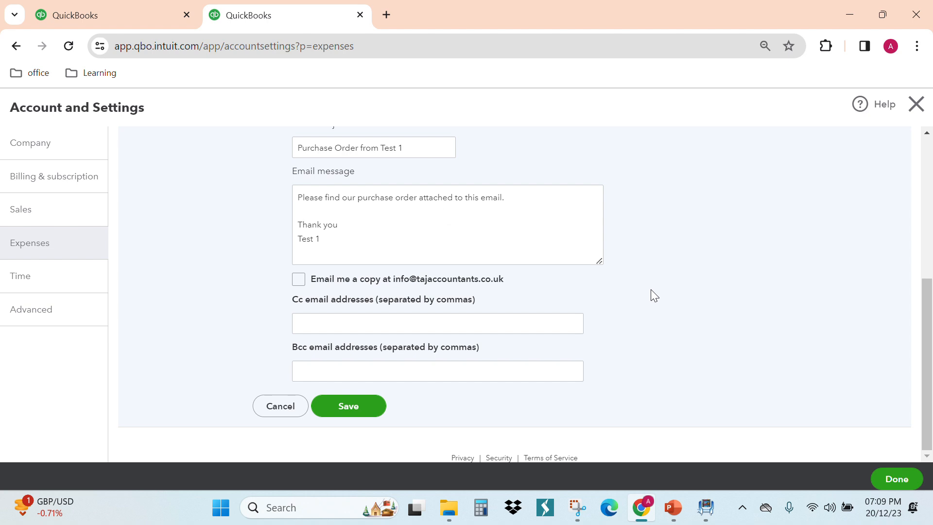
pyautogui.click(915, 115)
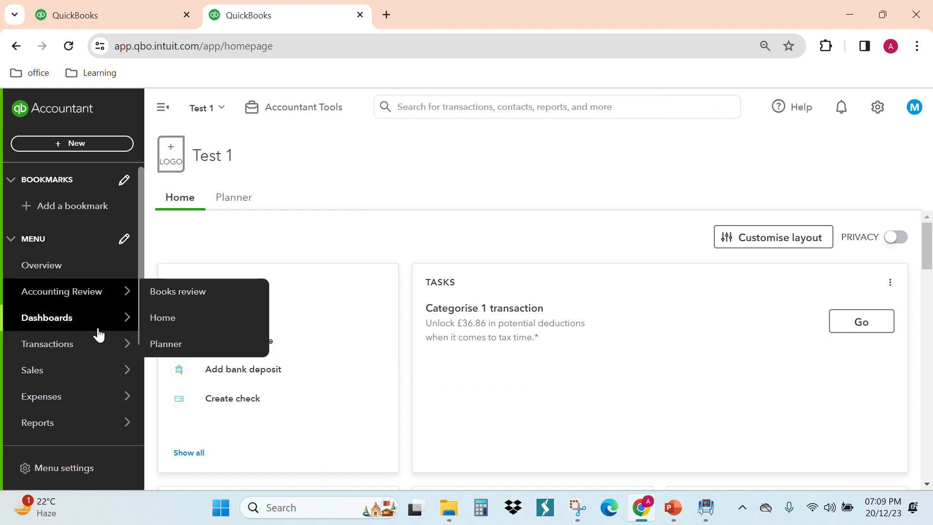
# - Open the Products and Services list under Sales and look over its existing items
pyautogui.scroll(-3, 95, 350)
pyautogui.moveTo(88, 355)
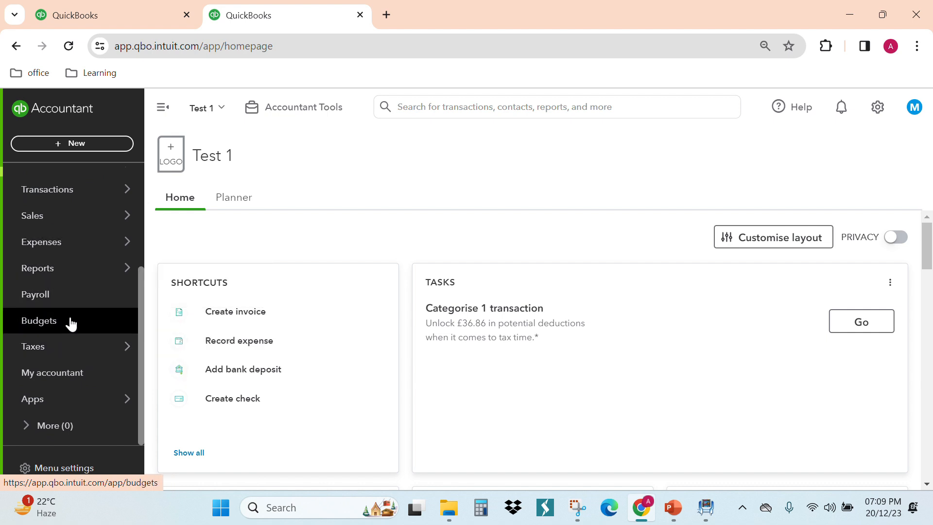
pyautogui.moveTo(94, 224)
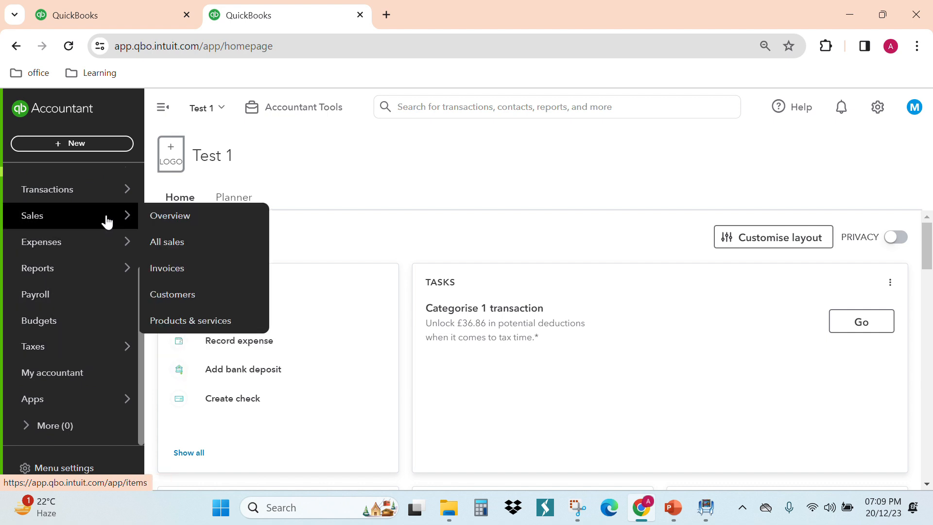
pyautogui.click(180, 321)
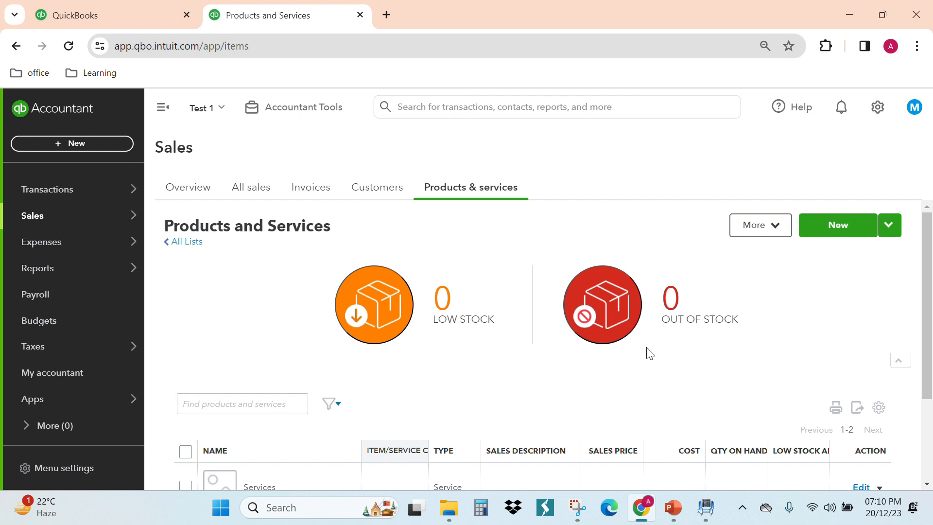
pyautogui.scroll(-3, 646, 354)
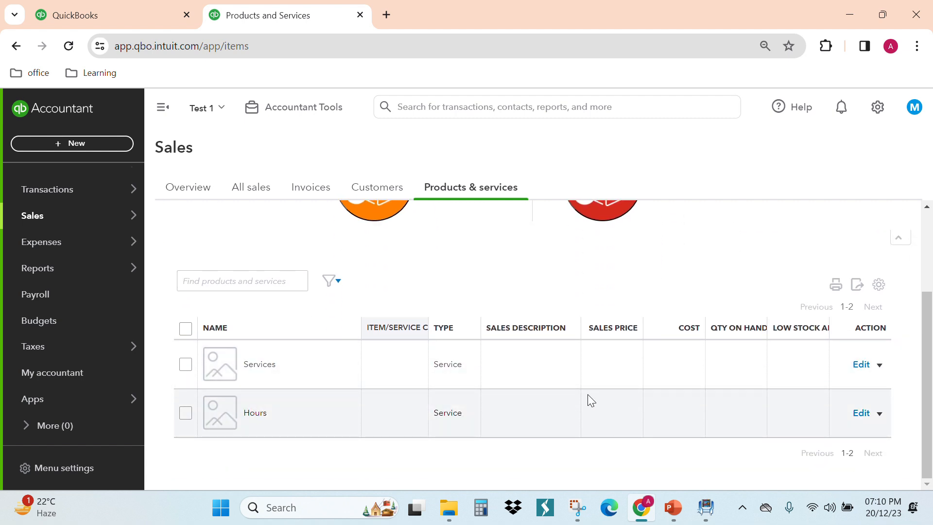
pyautogui.scroll(3, 588, 397)
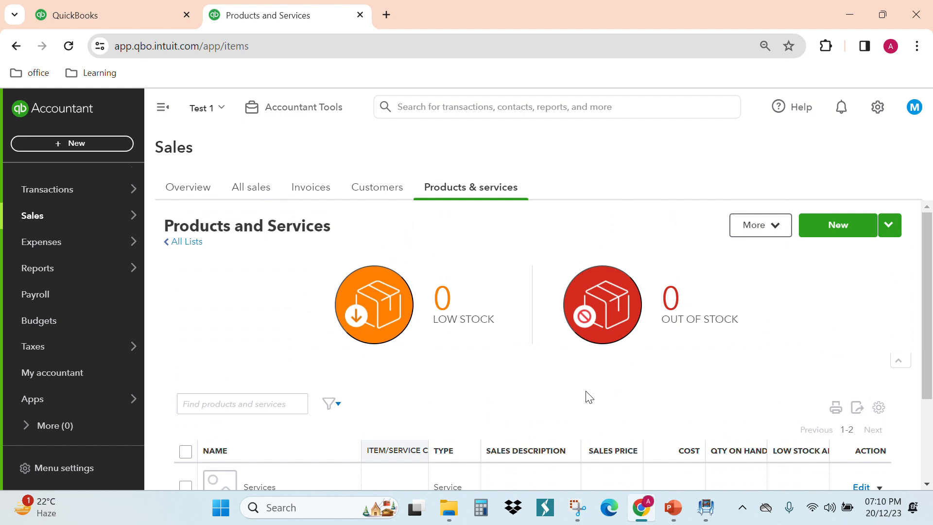
# - Start a new product in the Products and Services list, choosing Stock as its type
pyautogui.click(827, 227)
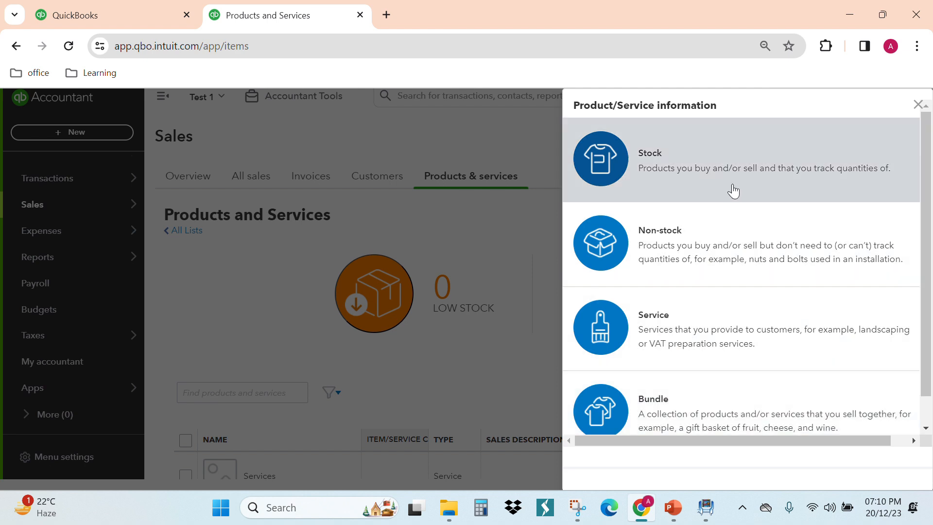
pyautogui.scroll(-1, 742, 294)
pyautogui.scroll(1, 741, 292)
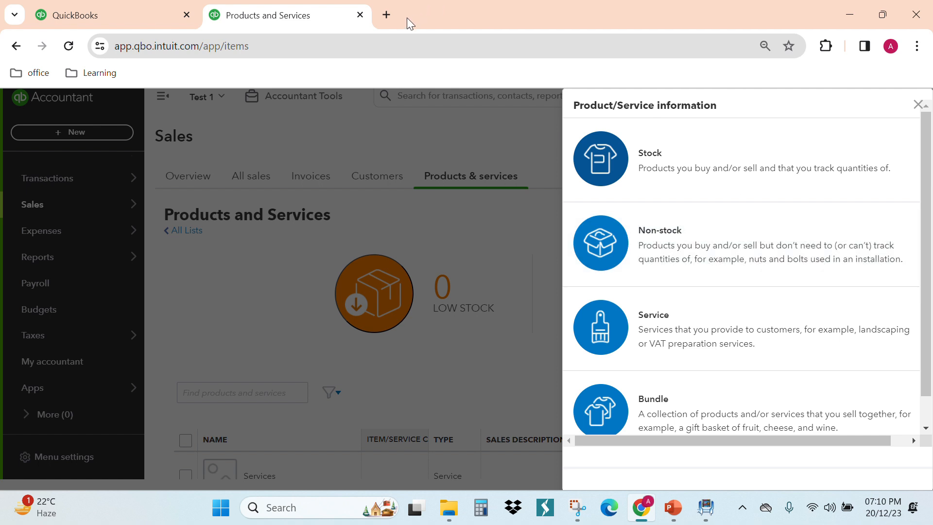
pyautogui.scroll(-1, 689, 282)
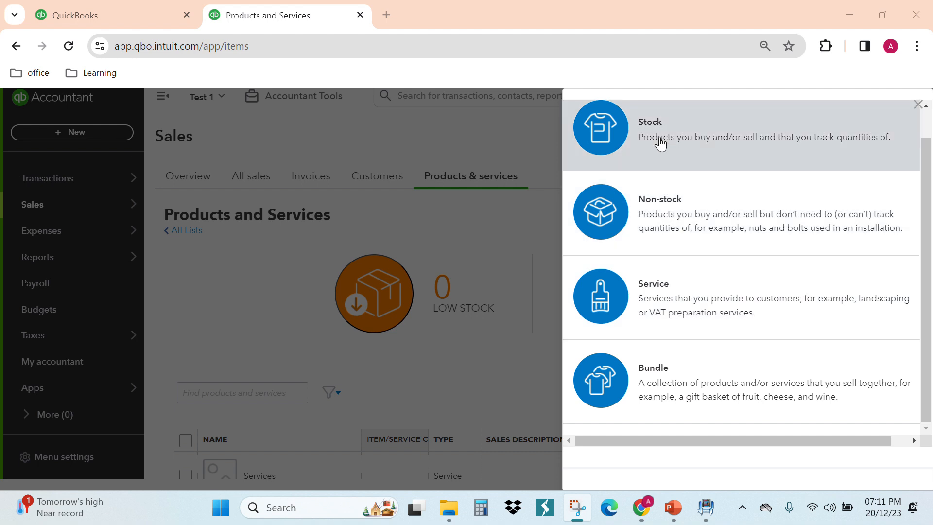
pyautogui.click(660, 143)
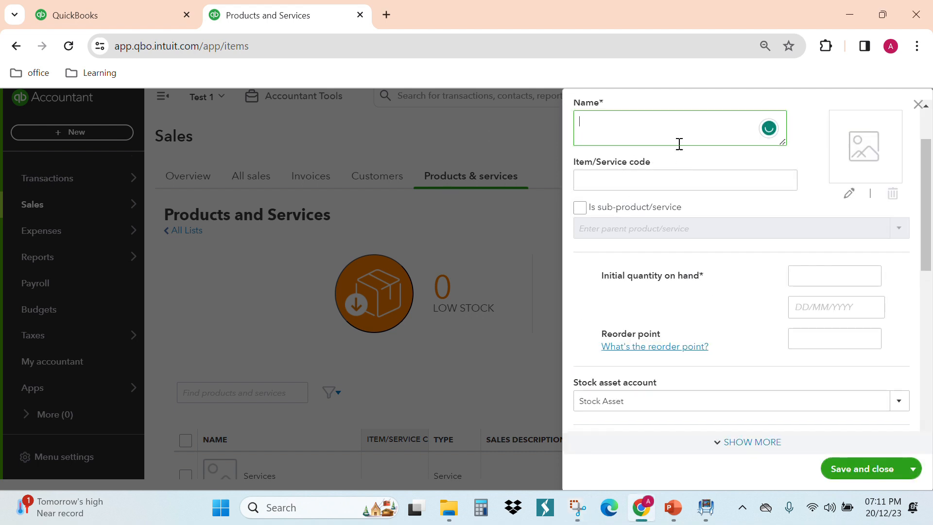
# - Look up the first product on the Initial inventory slide in PowerPoint and name the new stock item Canon G1001 Printer
pyautogui.scroll(-1, 756, 362)
pyautogui.scroll(-3, 757, 362)
pyautogui.scroll(5, 750, 367)
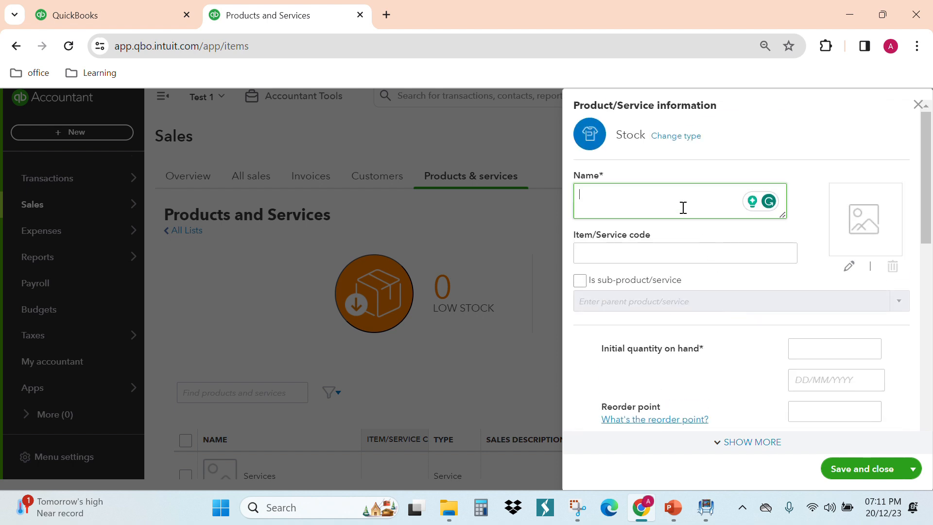
pyautogui.click(674, 507)
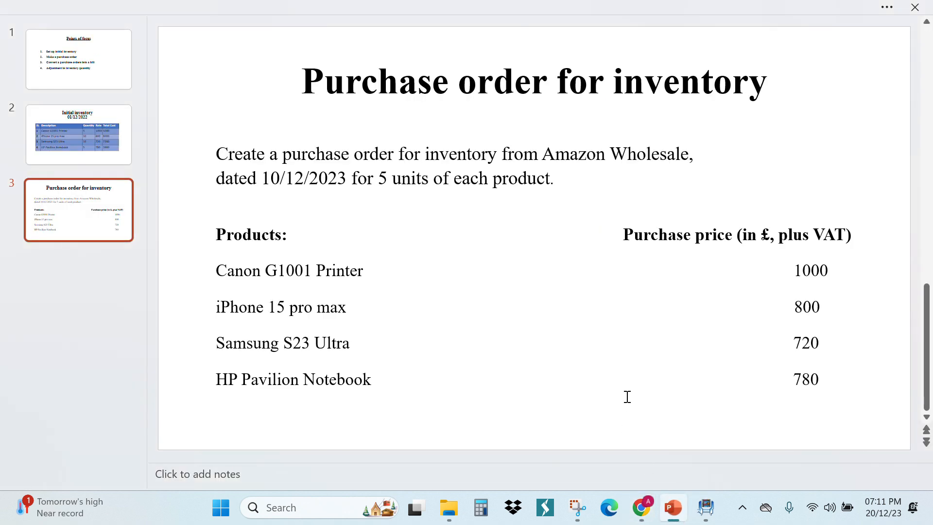
pyautogui.scroll(2, 631, 396)
pyautogui.scroll(-1, 630, 396)
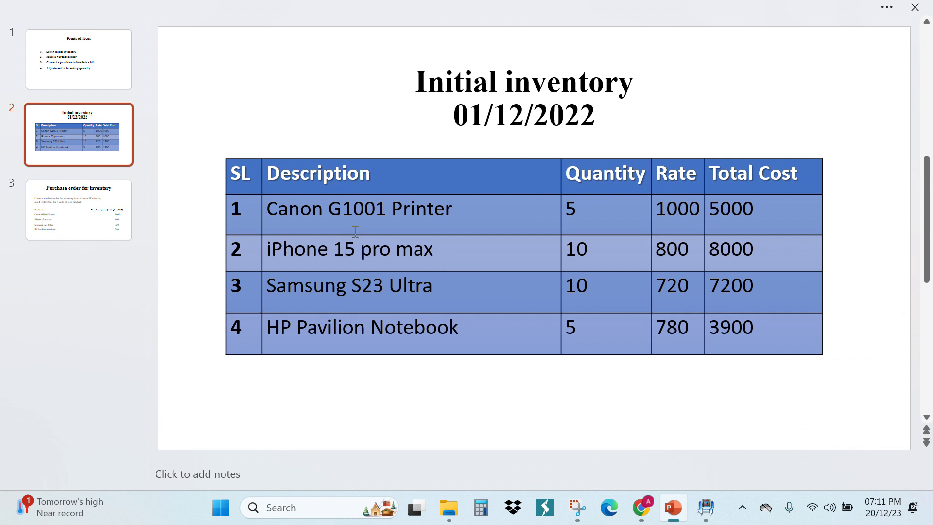
pyautogui.click(673, 507)
pyautogui.write('Ca')
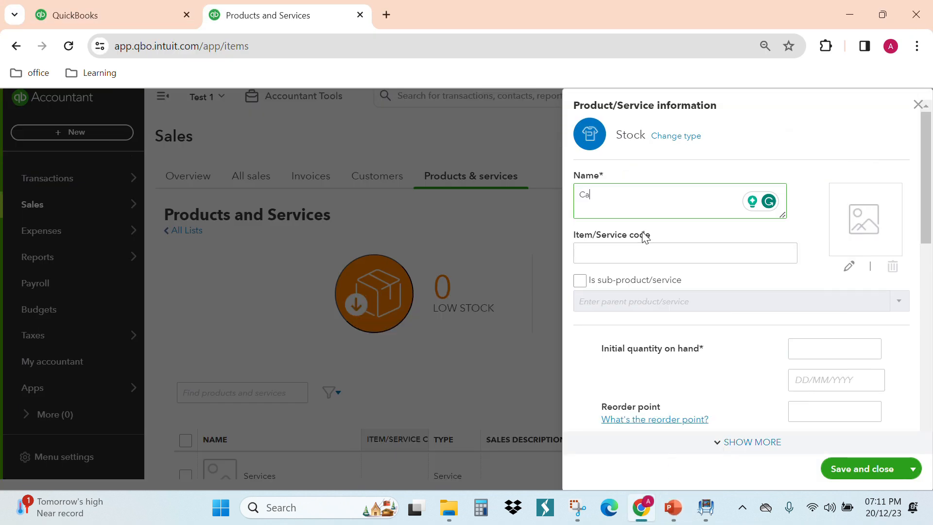
pyautogui.write('non G1001 Printer')
# - Copy G1001 from the product name into the item/service code
pyautogui.doubleClick(632, 195)
pyautogui.hotkey('ctrl', 'c')
pyautogui.click(612, 254)
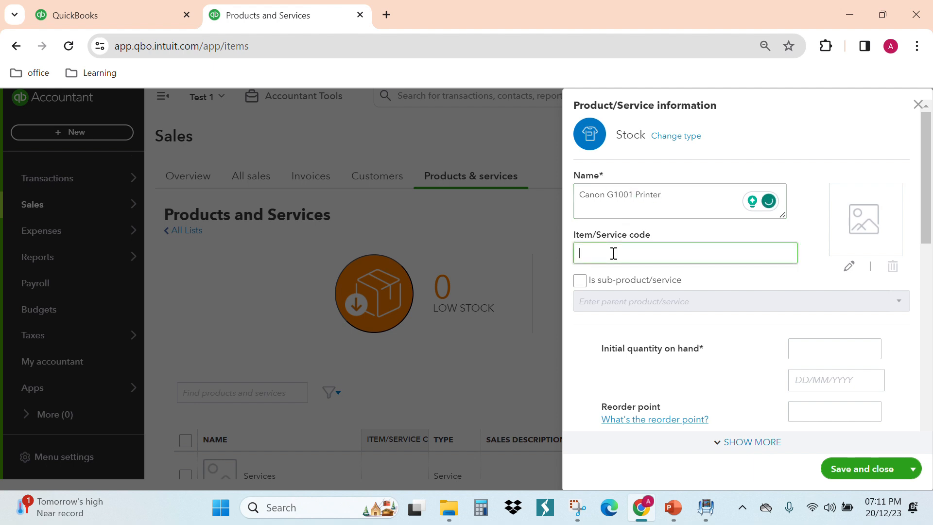
pyautogui.hotkey('ctrl', 'v')
# - Add the image G1010-500x500-1 from Downloads as the product picture, leaving the item as a standalone product
pyautogui.click(881, 221)
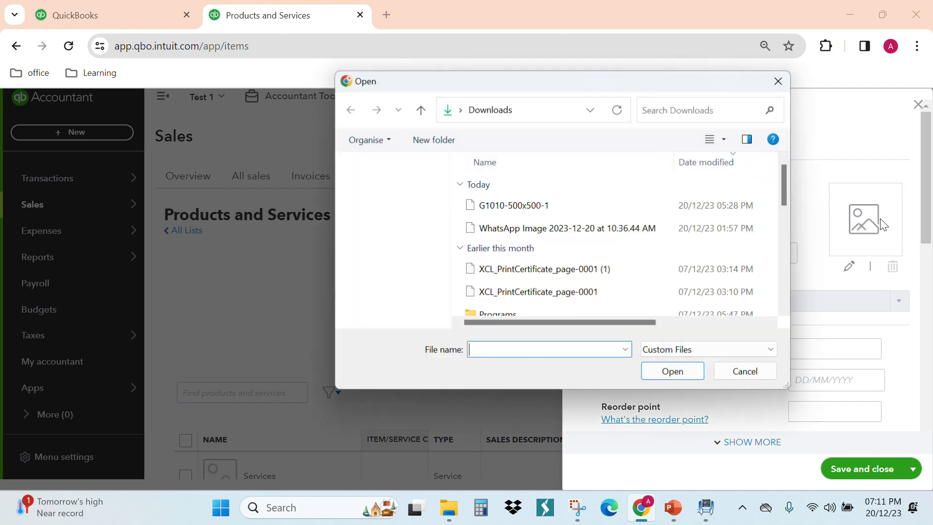
pyautogui.click(579, 214)
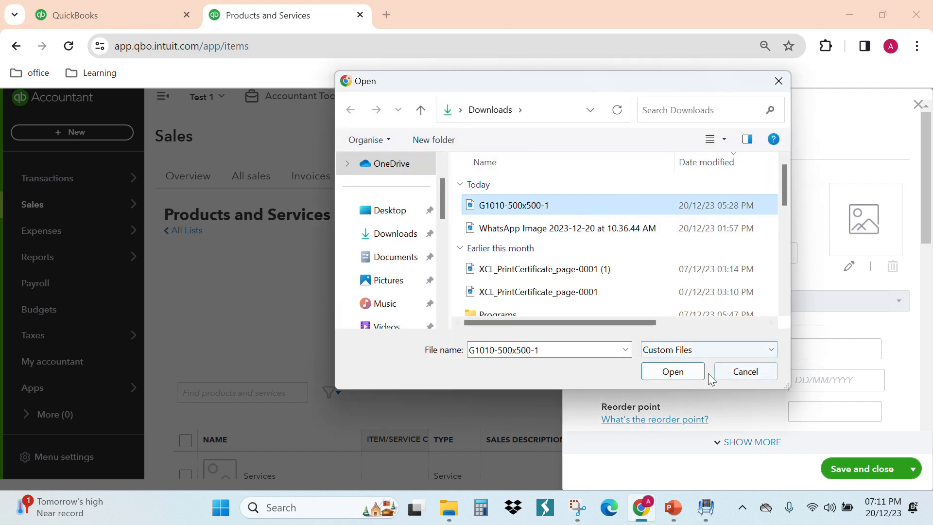
pyautogui.click(686, 372)
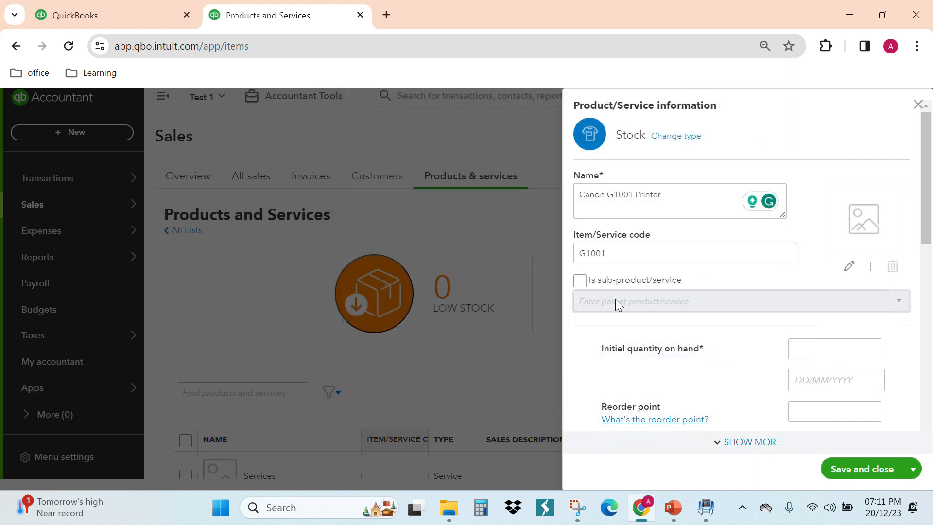
pyautogui.click(584, 280)
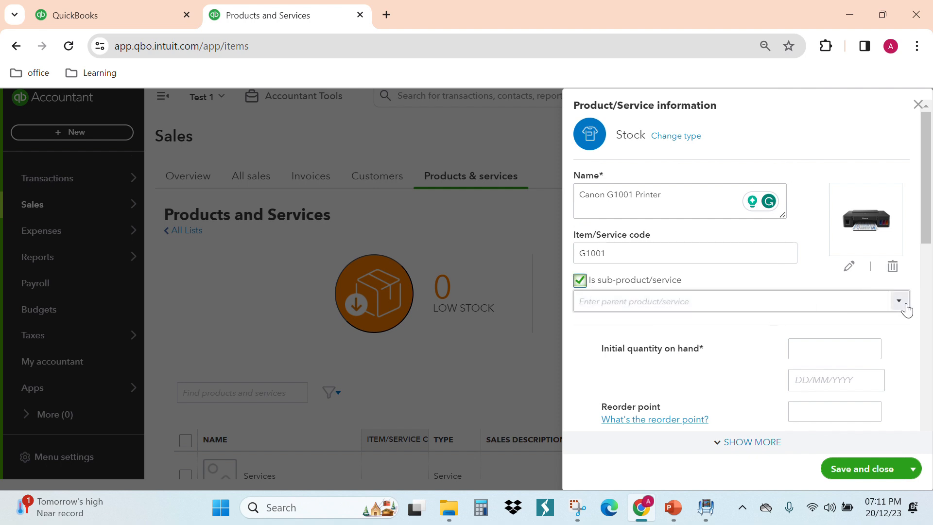
pyautogui.click(584, 282)
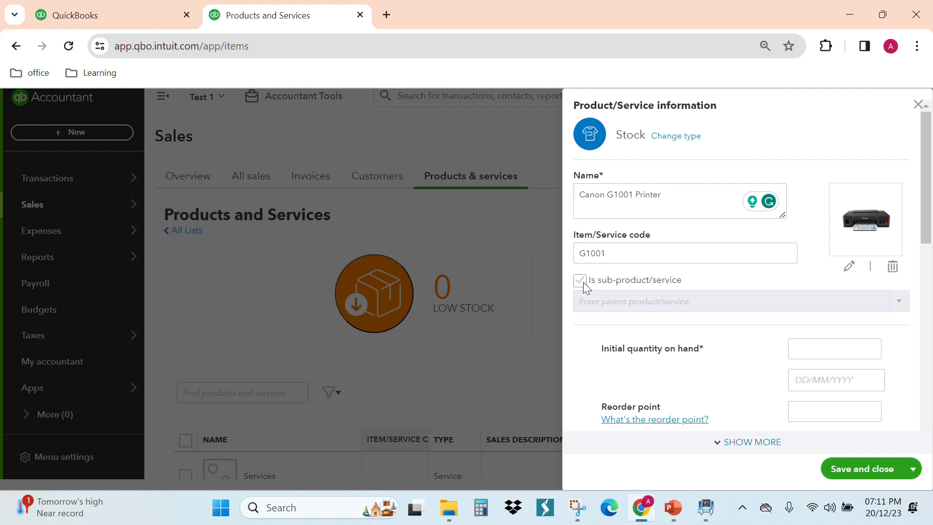
# - Set the printer's initial quantity on hand to 5 as of 01/12/2022, following the Initial inventory slide
pyautogui.scroll(-1, 634, 296)
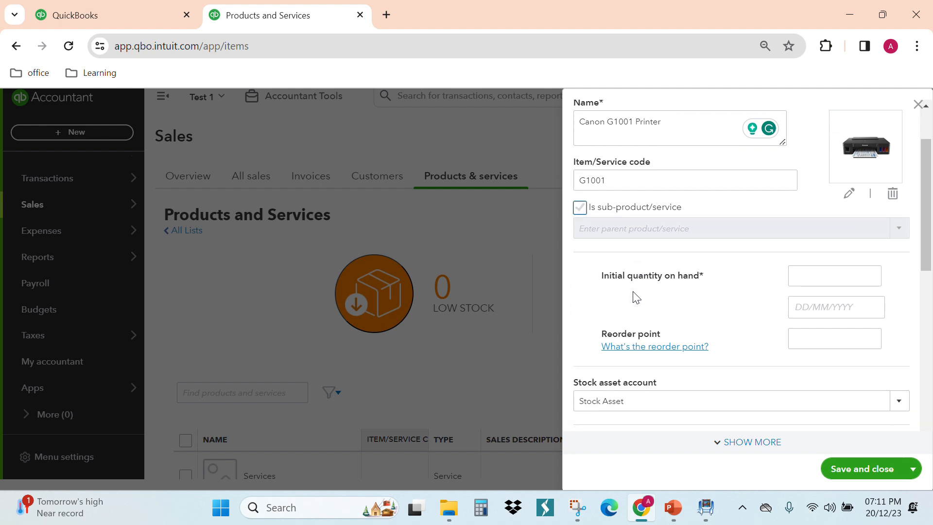
pyautogui.click(808, 277)
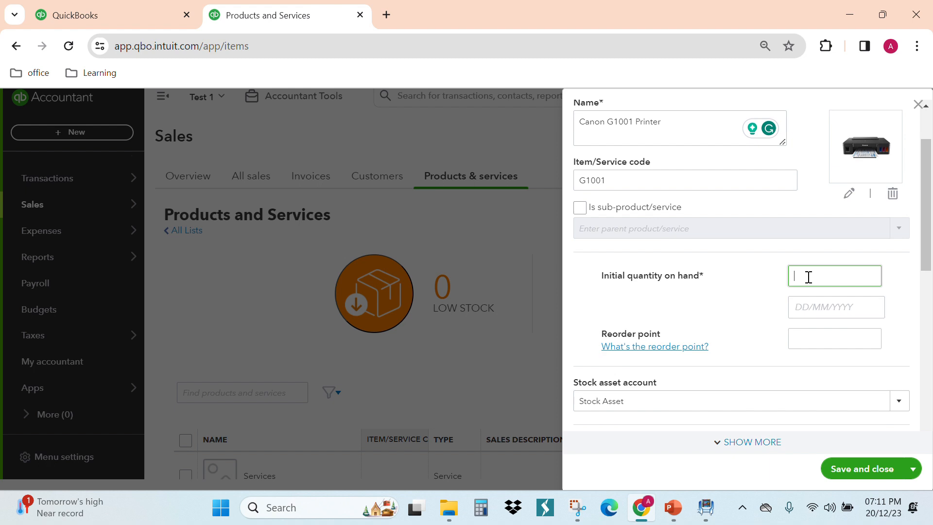
pyautogui.click(673, 508)
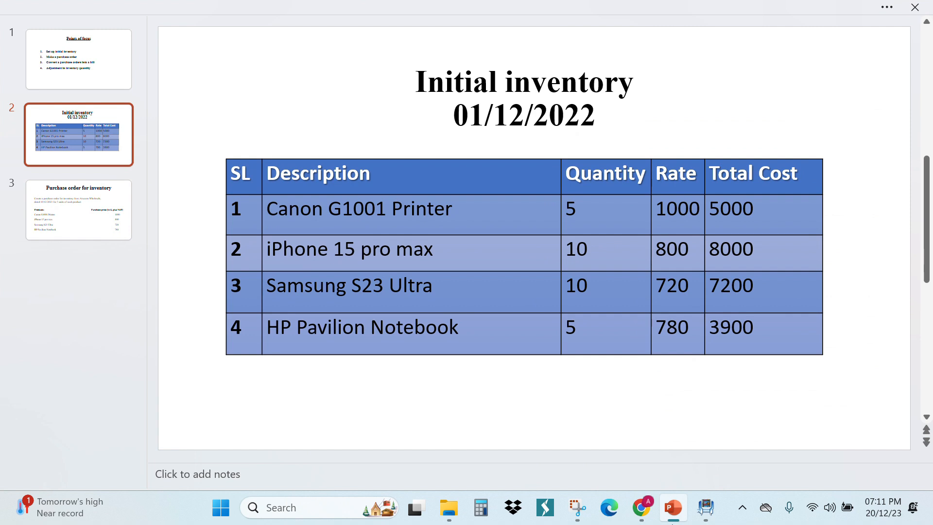
pyautogui.click(674, 508)
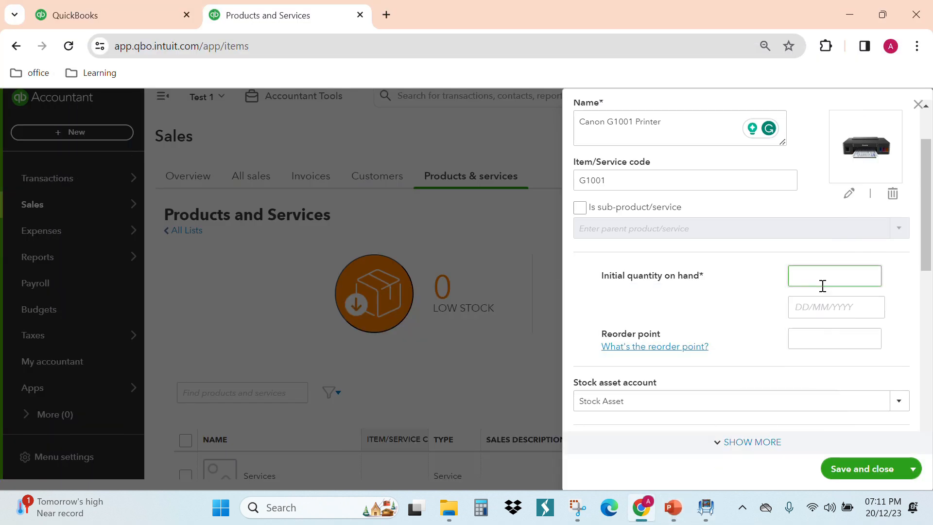
pyautogui.click(819, 299)
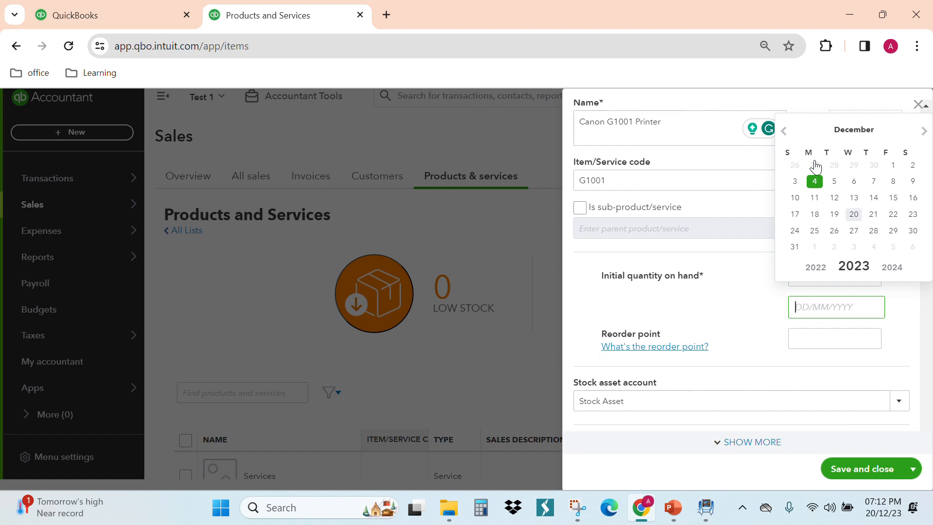
pyautogui.click(816, 267)
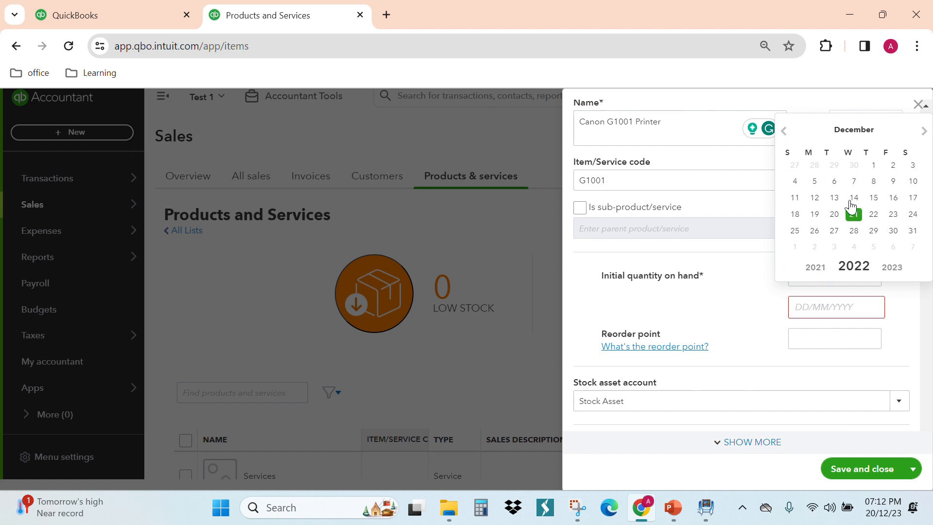
pyautogui.click(873, 165)
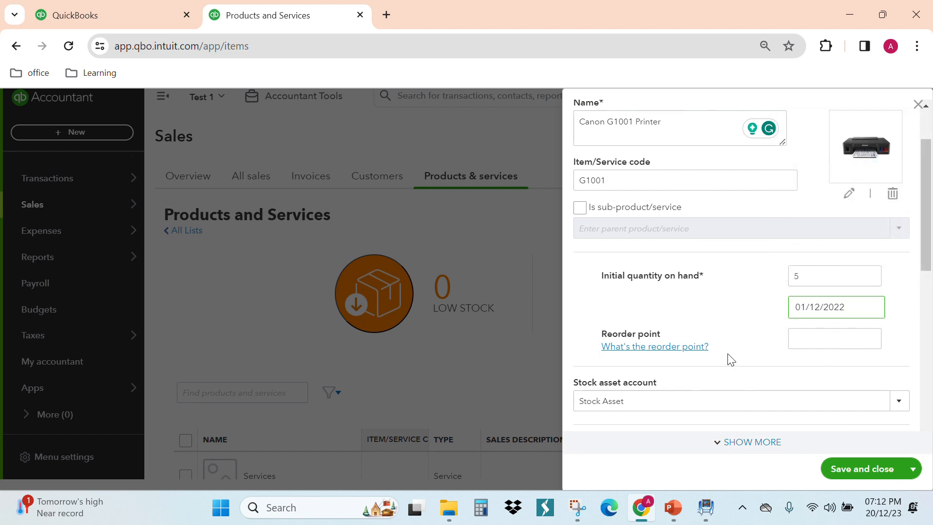
# - Set the printer's reorder point to 5 and keep Stock Asset as its stock asset account
pyautogui.click(805, 337)
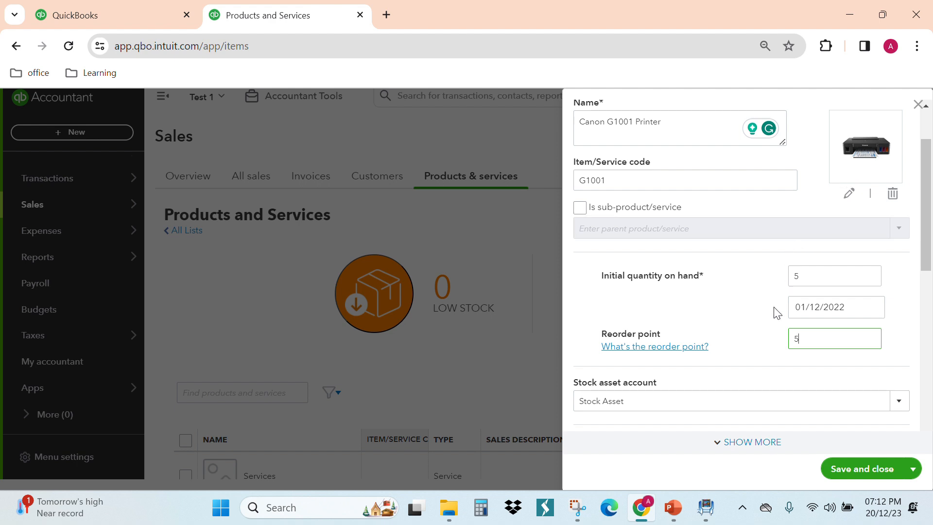
pyautogui.click(769, 324)
pyautogui.scroll(-1, 770, 330)
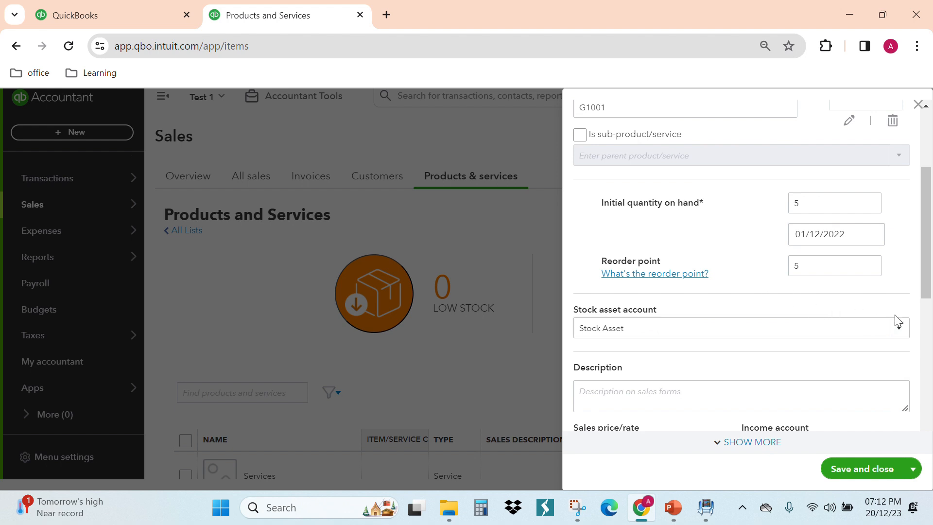
pyautogui.click(900, 331)
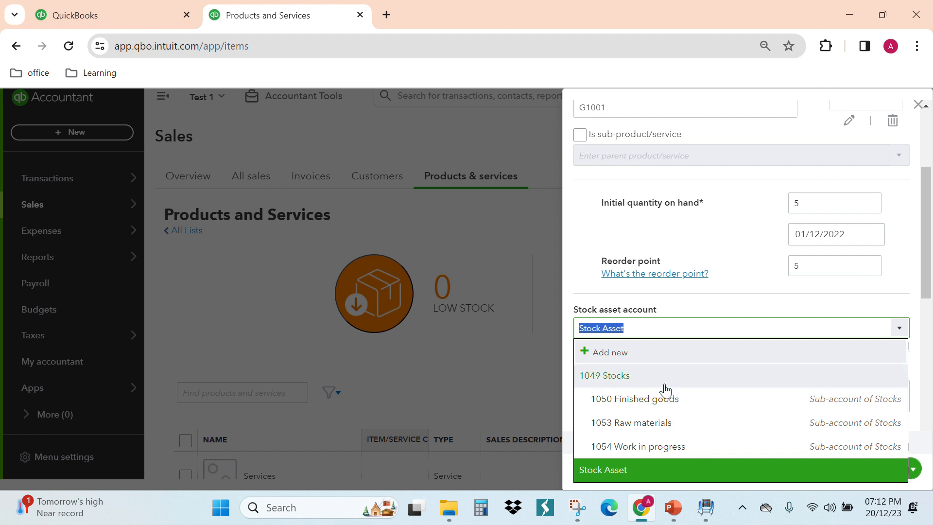
pyautogui.click(645, 322)
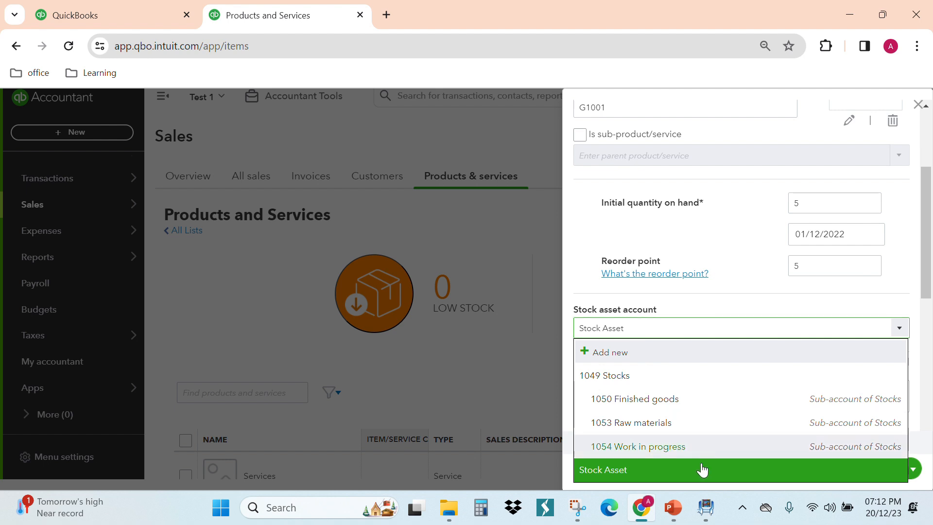
pyautogui.click(680, 478)
# - Copy the product name Canon G1001 Printer into the sales description
pyautogui.click(670, 403)
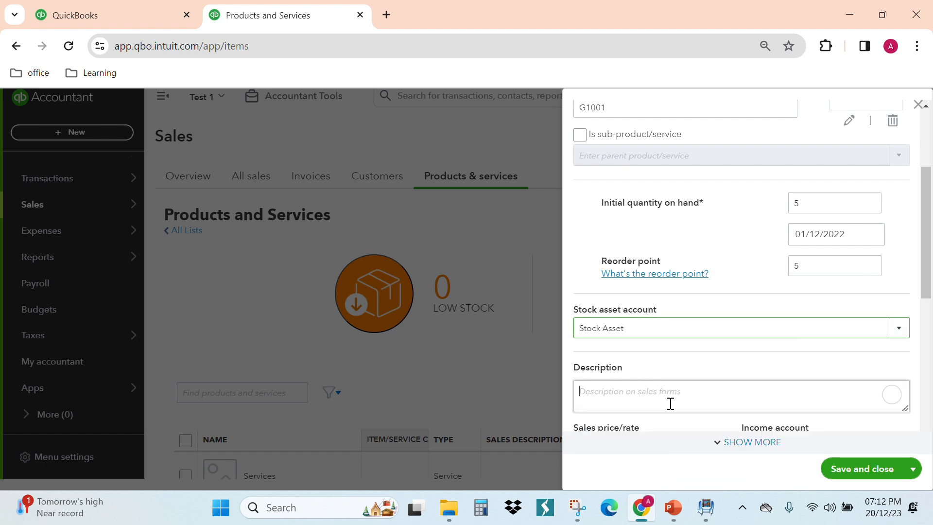
pyautogui.scroll(5, 671, 403)
pyautogui.moveTo(666, 194); pyautogui.dragTo(507, 191)
pyautogui.hotkey('ctrl', 'c')
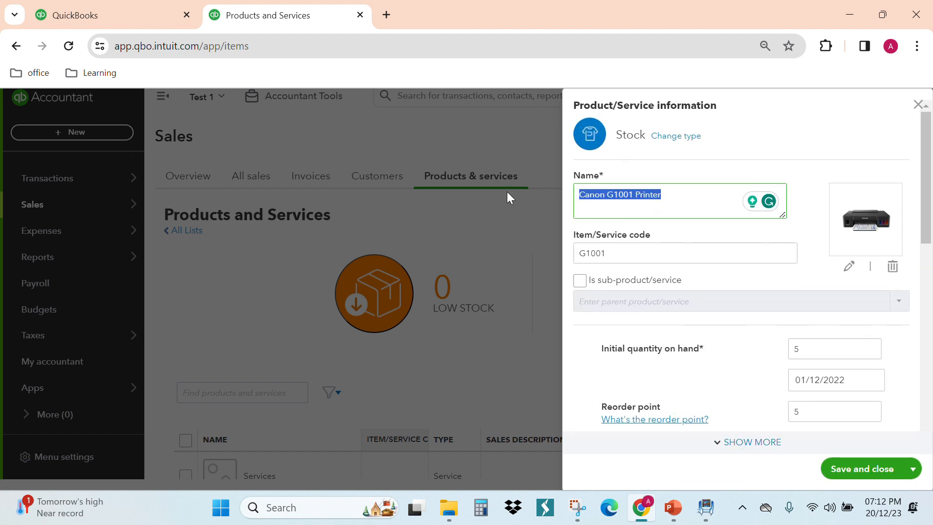
pyautogui.scroll(-5, 668, 307)
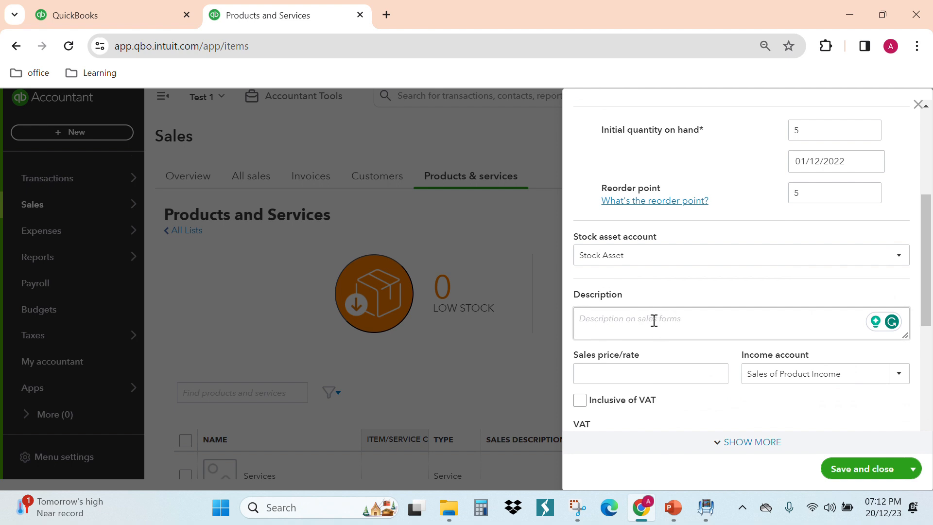
pyautogui.click(654, 321)
pyautogui.hotkey('ctrl', 'v')
# - Keep Sales of Product Income as the income account and make the sales price inclusive of VAT at 20.0% S
pyautogui.scroll(-3, 652, 322)
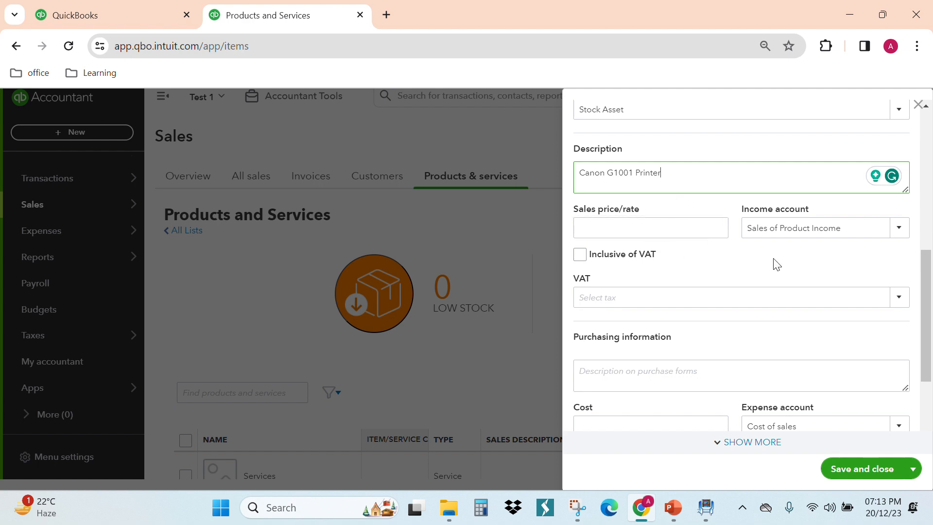
pyautogui.click(896, 234)
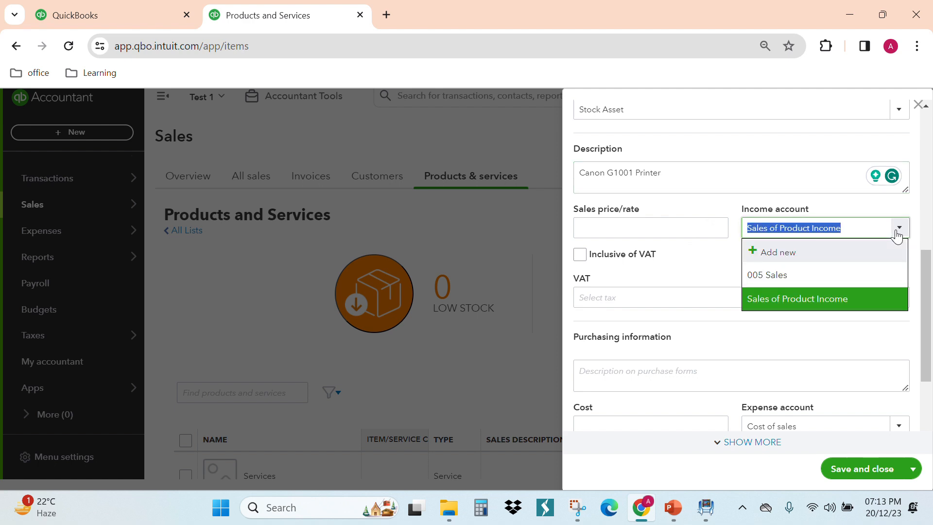
pyautogui.click(852, 297)
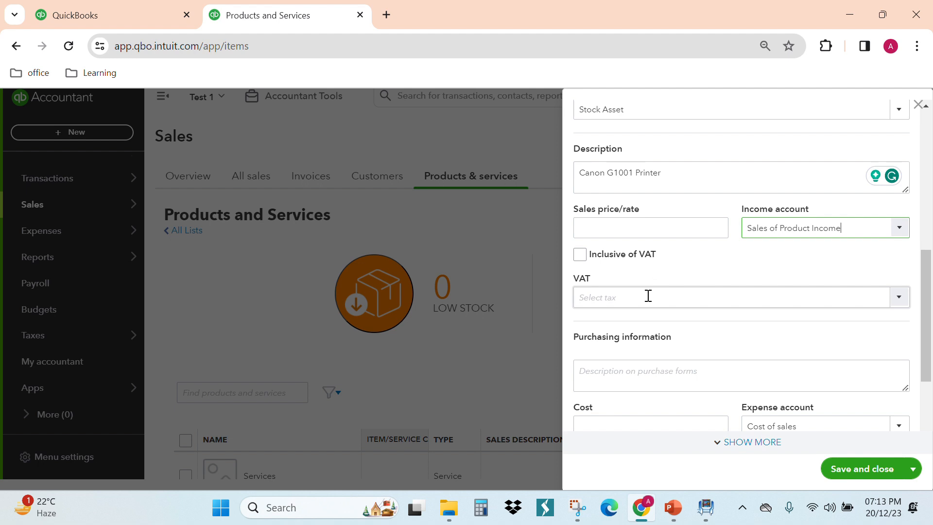
pyautogui.click(579, 254)
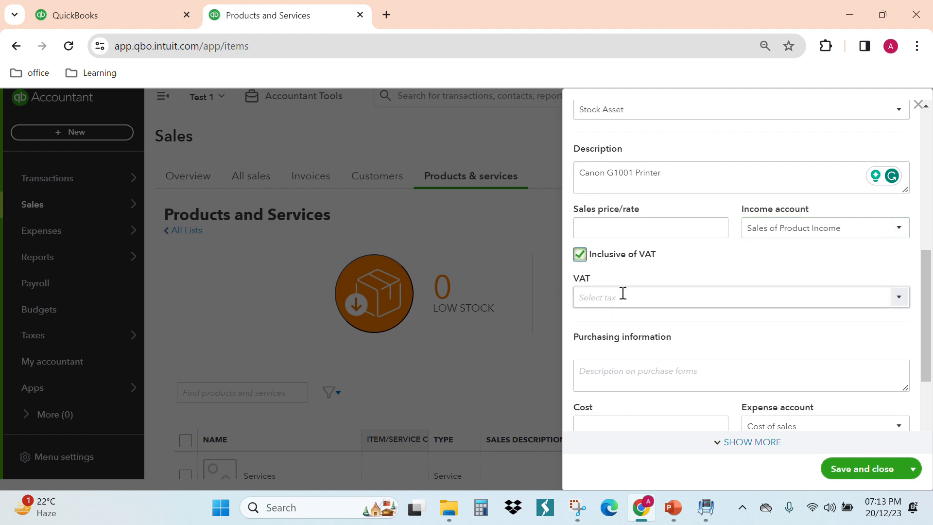
pyautogui.click(897, 306)
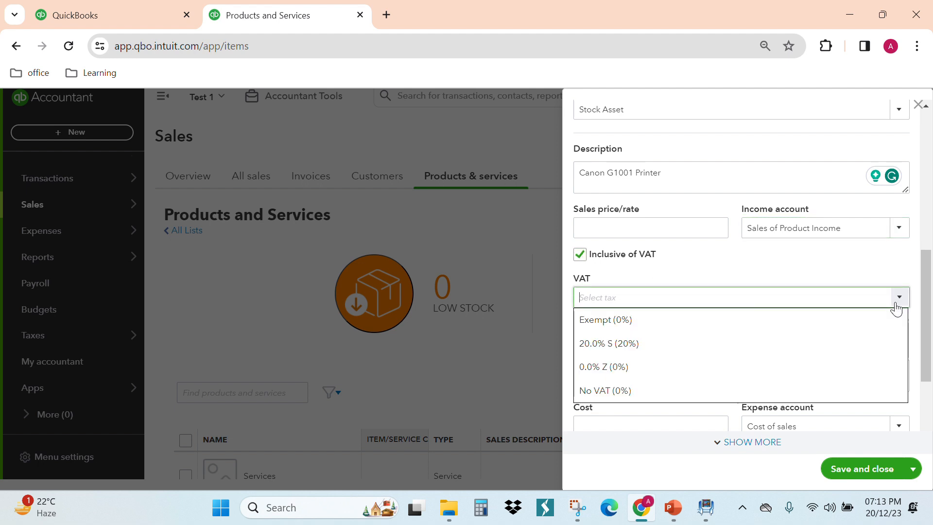
pyautogui.click(636, 346)
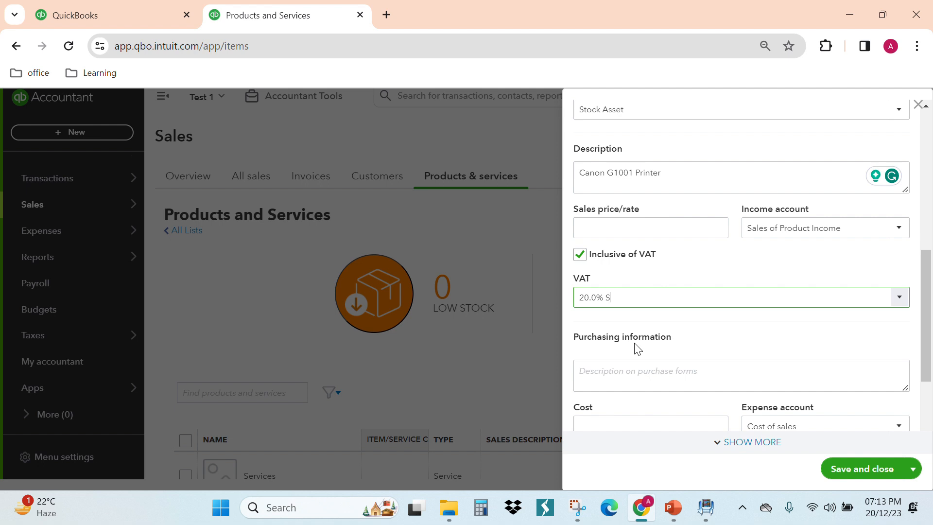
# - Paste Canon G1001 Printer as the description on purchase forms
pyautogui.scroll(-2, 636, 344)
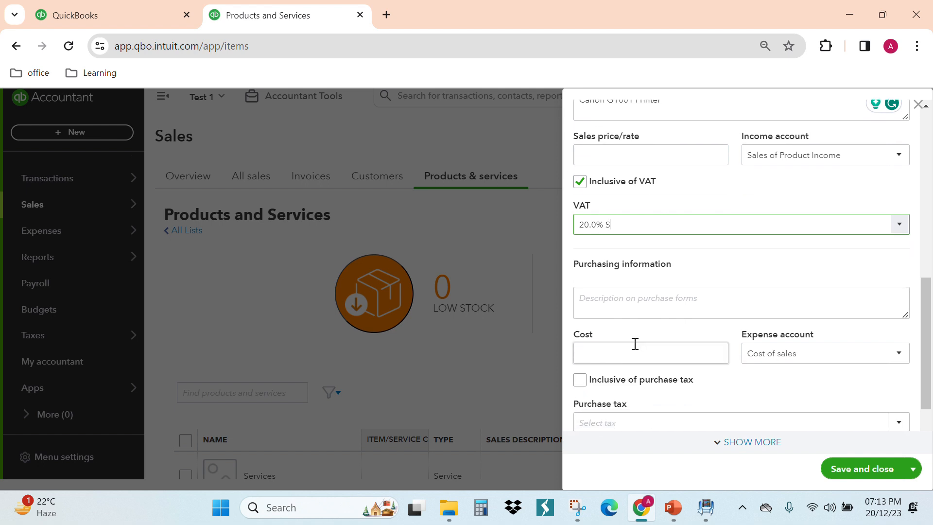
pyautogui.click(654, 304)
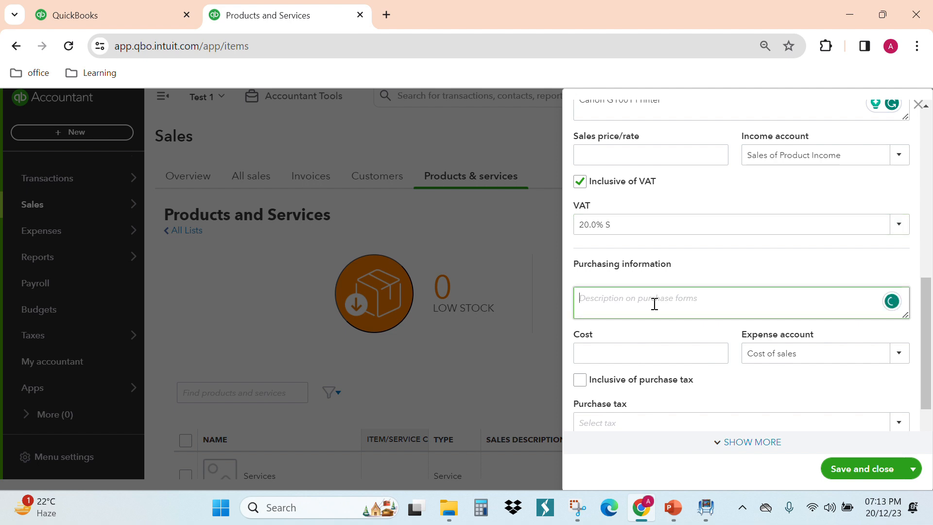
pyautogui.hotkey('ctrl', 'v')
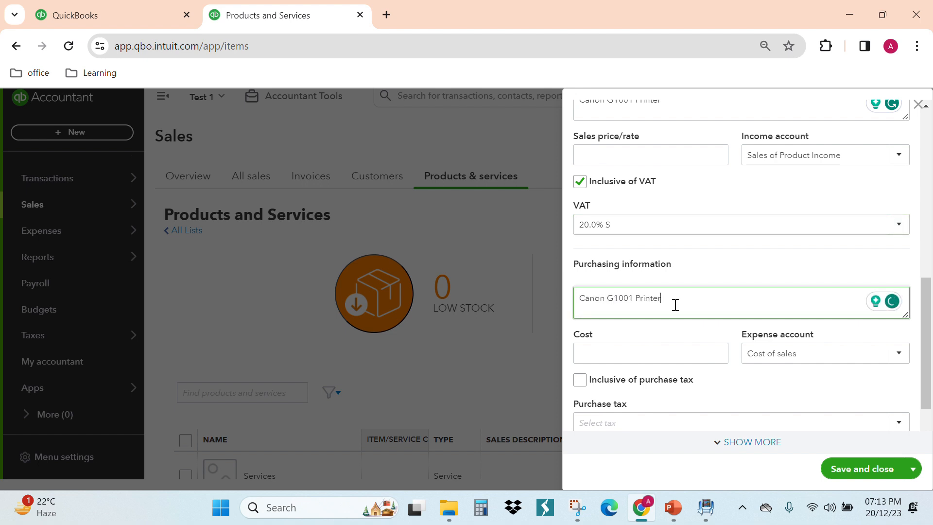
# - Look up the printer's rate on the Initial inventory slide in PowerPoint and enter 1000 as the purchase cost
pyautogui.scroll(-2, 675, 305)
pyautogui.click(659, 282)
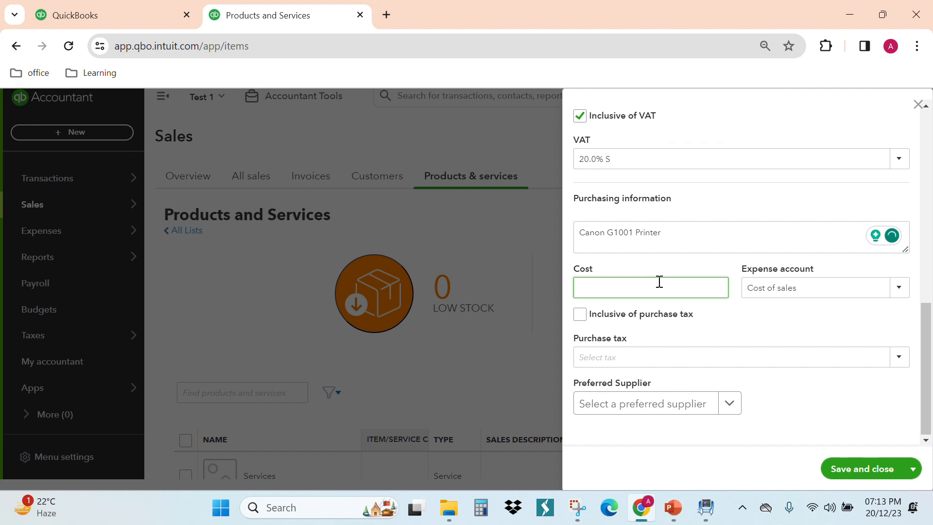
pyautogui.click(673, 507)
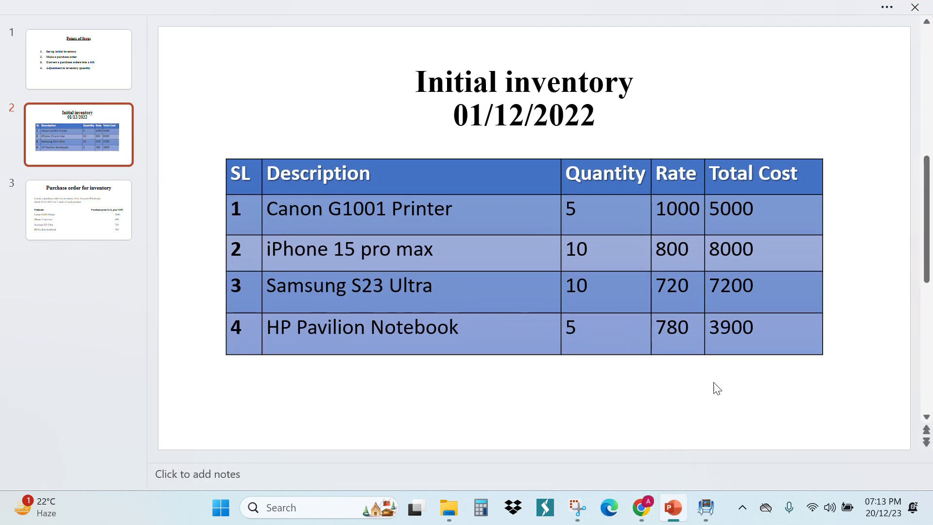
pyautogui.click(673, 507)
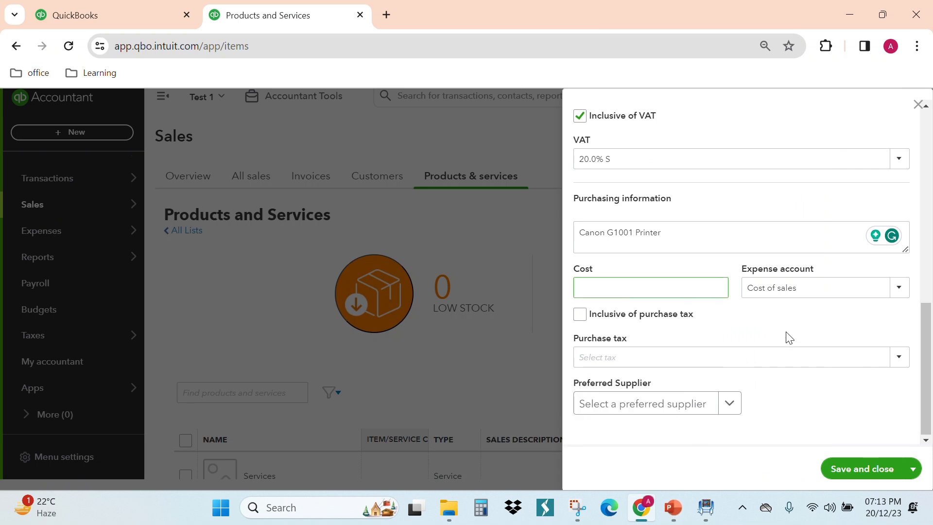
pyautogui.click(630, 285)
pyautogui.write('1000')
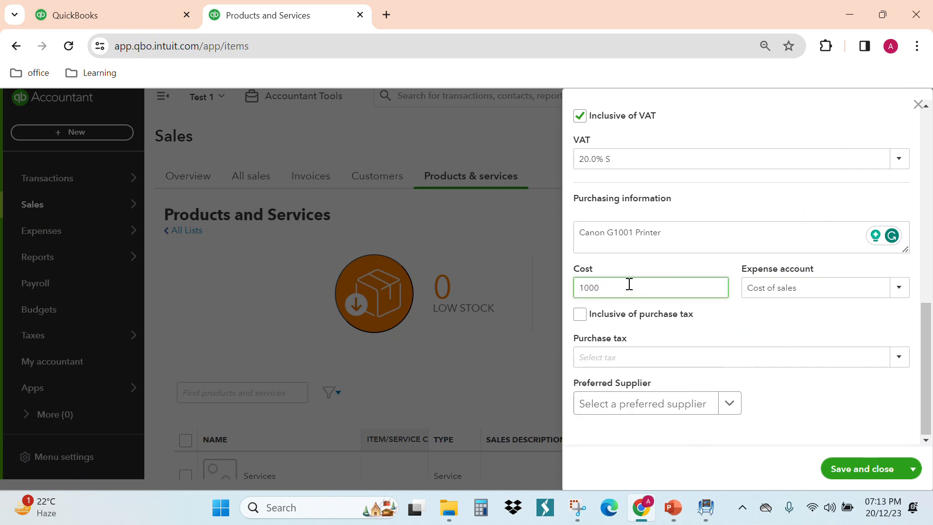
pyautogui.click(751, 308)
# - Make the cost inclusive of purchase tax at 20.0% S, keeping Cost of sales as the expense account
pyautogui.click(580, 314)
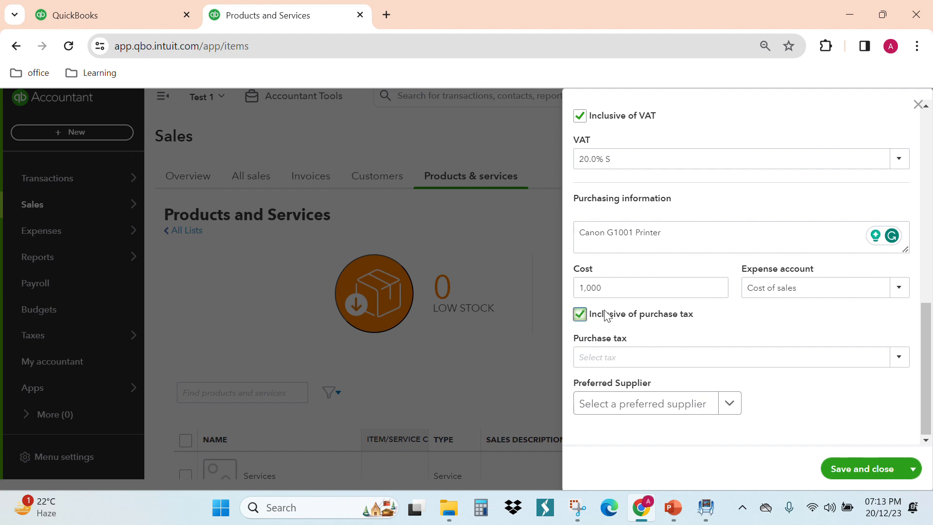
pyautogui.click(900, 290)
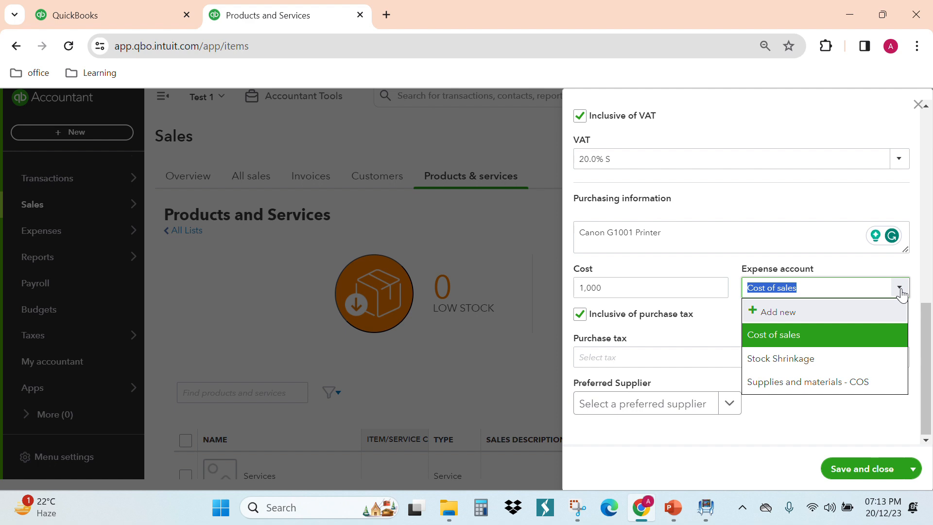
pyautogui.click(900, 290)
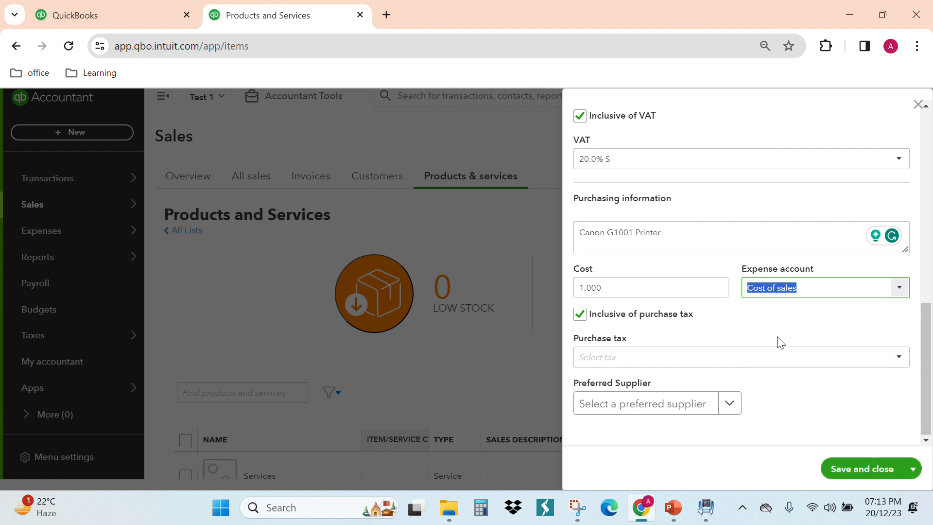
pyautogui.click(899, 360)
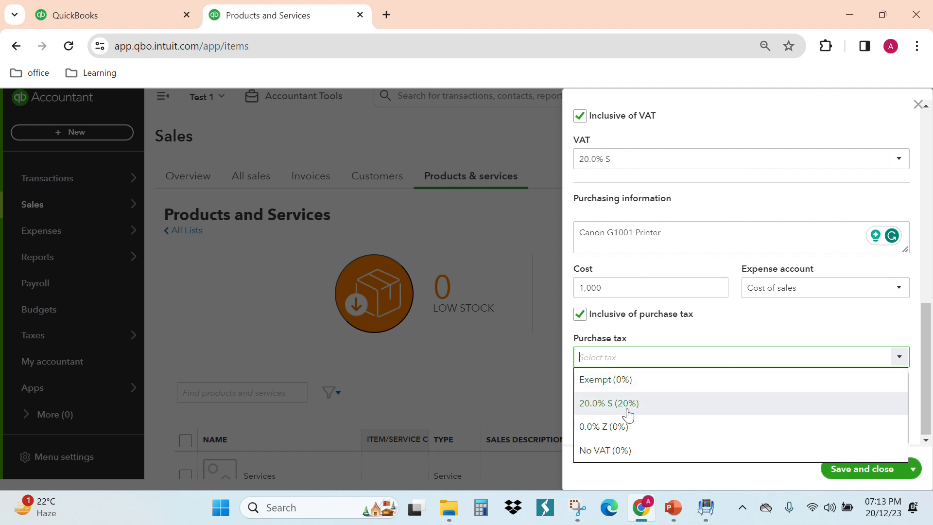
pyautogui.click(627, 407)
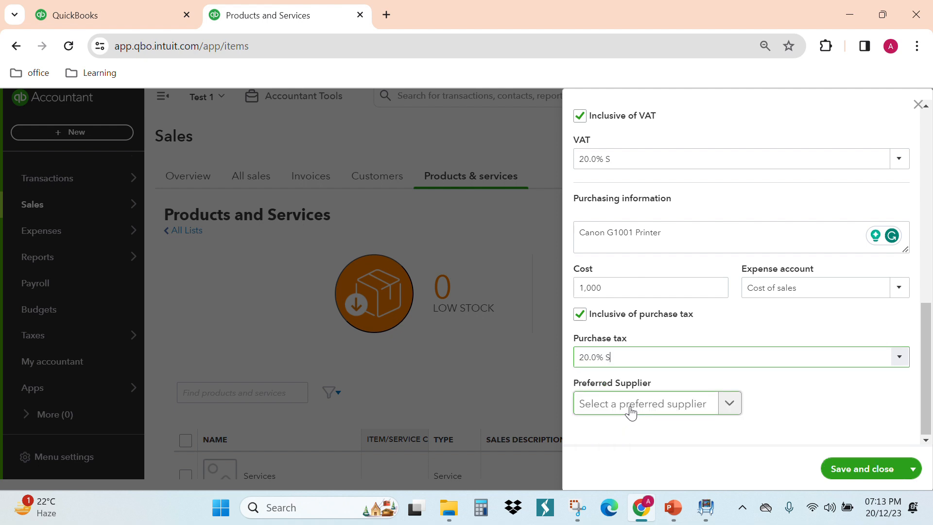
# - Choose the existing supplier Canon as the preferred supplier, then save and close the printer item
pyautogui.click(729, 410)
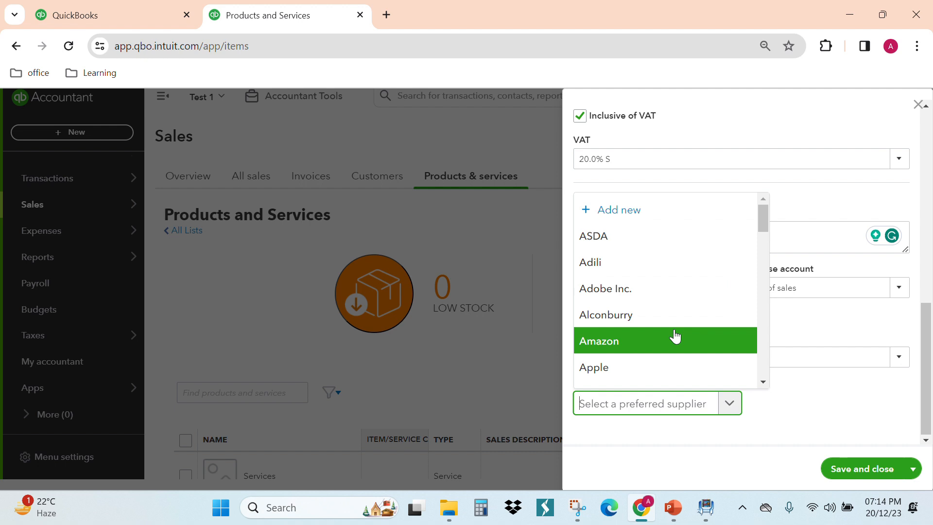
pyautogui.write('Canon')
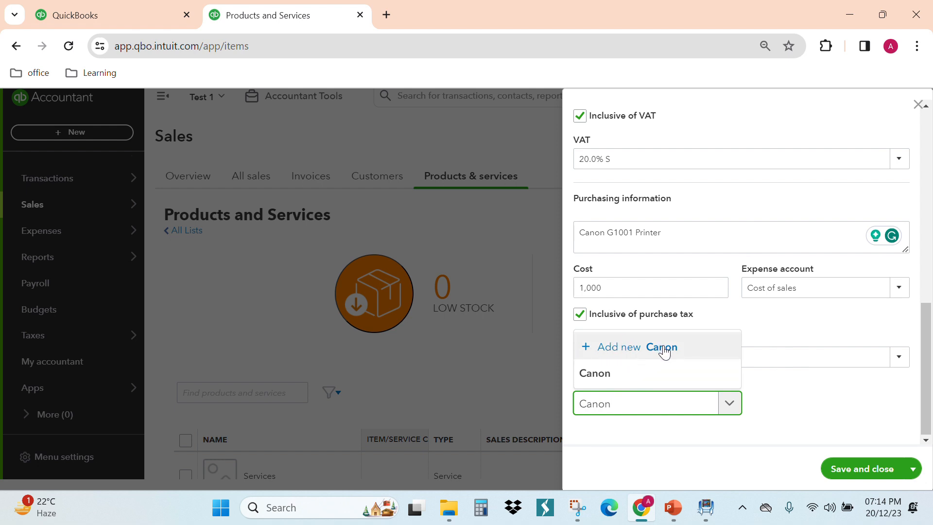
pyautogui.click(629, 375)
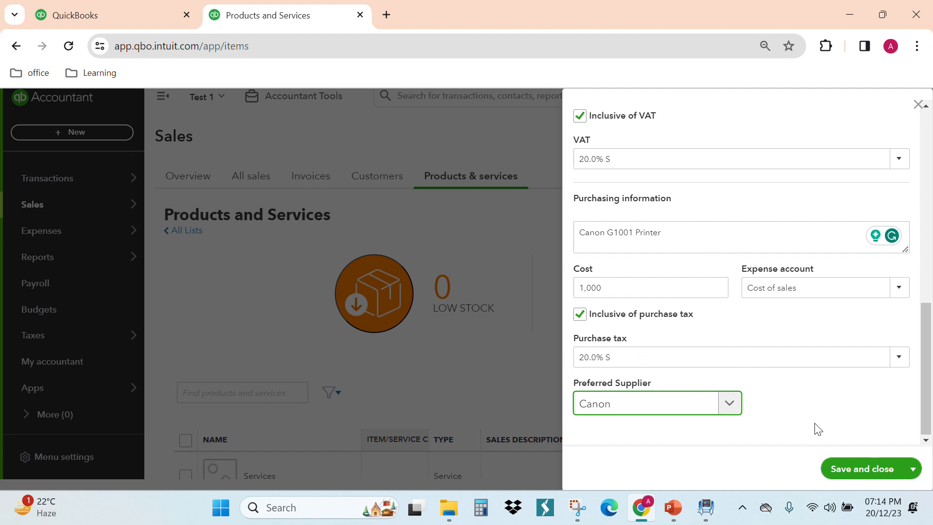
pyautogui.click(871, 474)
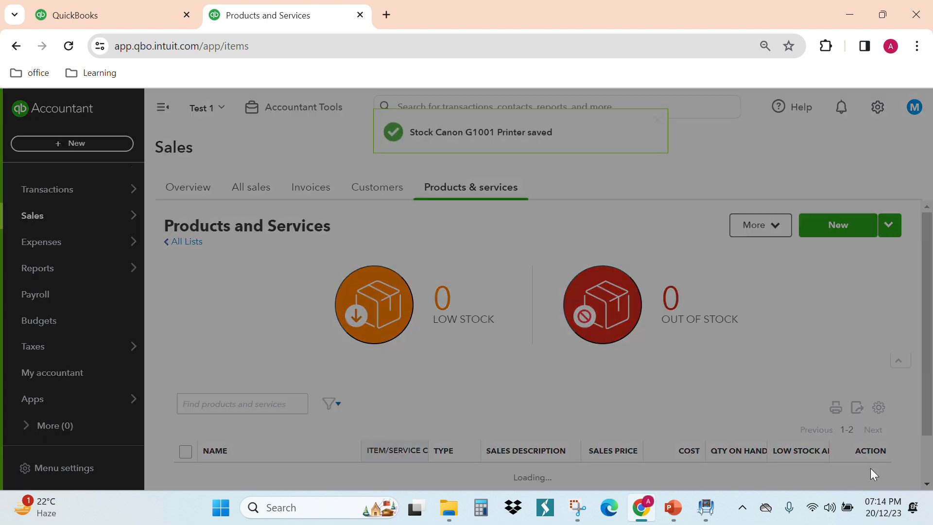
# - Review the stock items in the Products and Services list, checking their costs, quantities on hand and low stock alerts
pyautogui.scroll(-3, 744, 377)
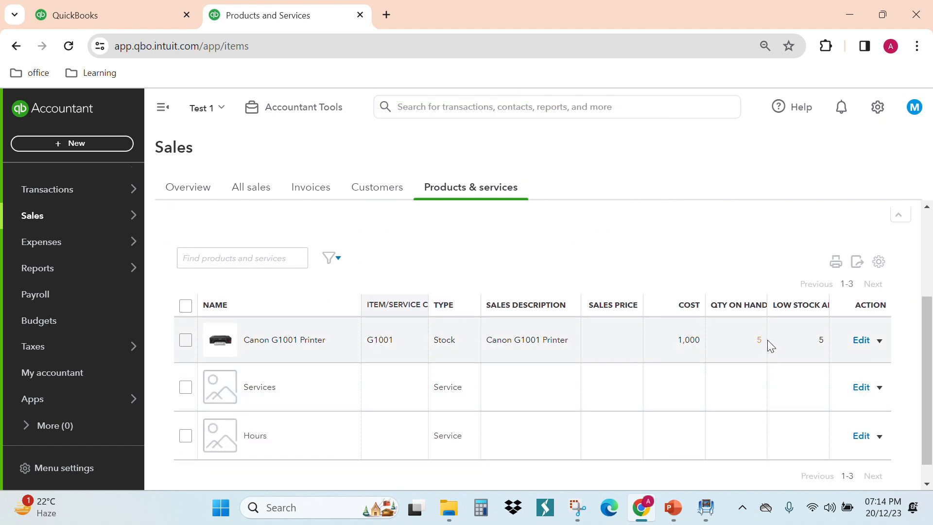
pyautogui.scroll(3, 758, 340)
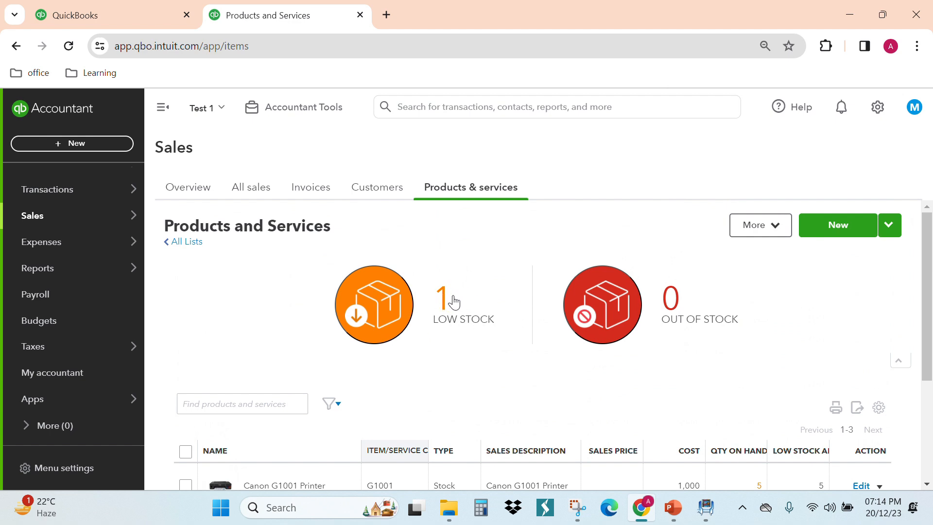
pyautogui.scroll(-3, 544, 378)
pyautogui.scroll(3, 749, 355)
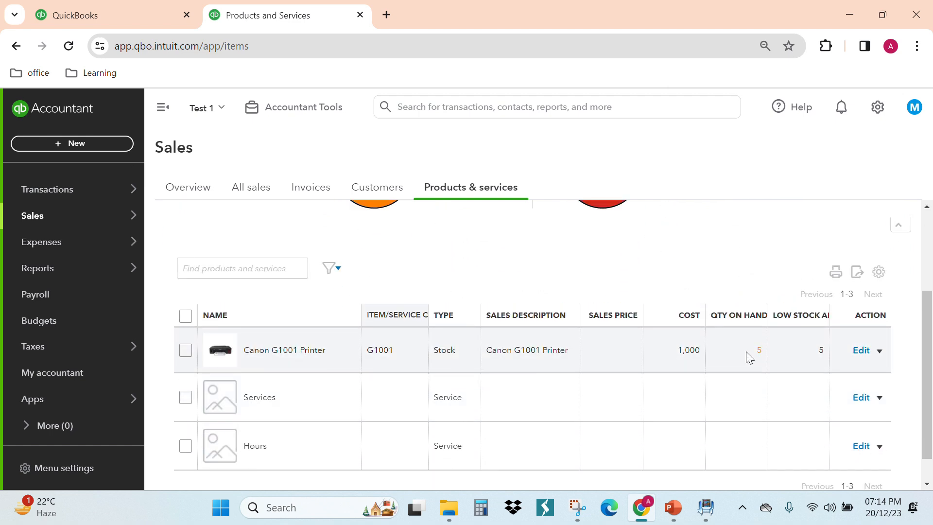
pyautogui.scroll(-2, 703, 349)
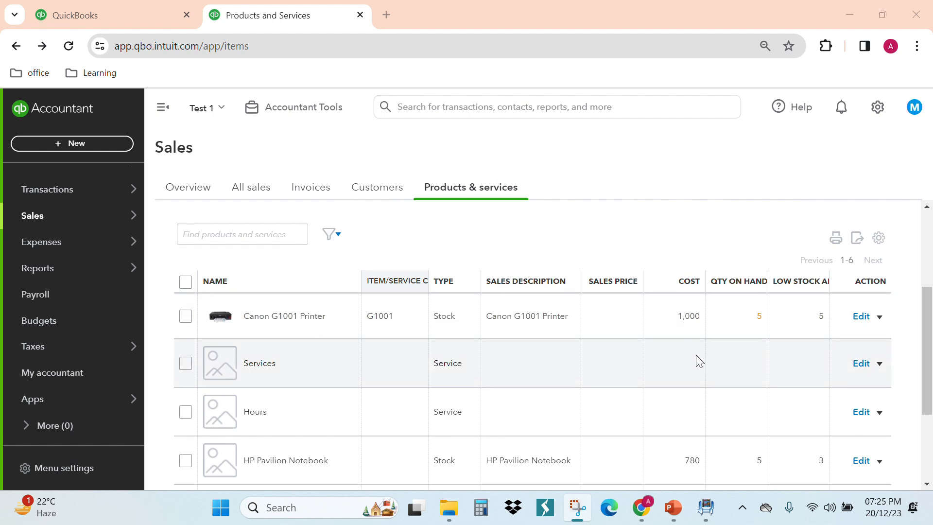
pyautogui.scroll(-2, 697, 358)
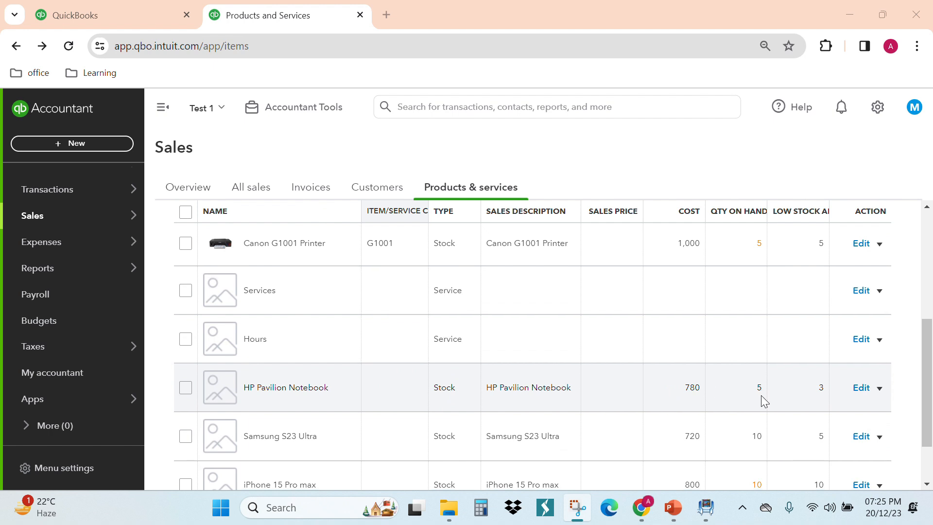
pyautogui.scroll(-2, 758, 391)
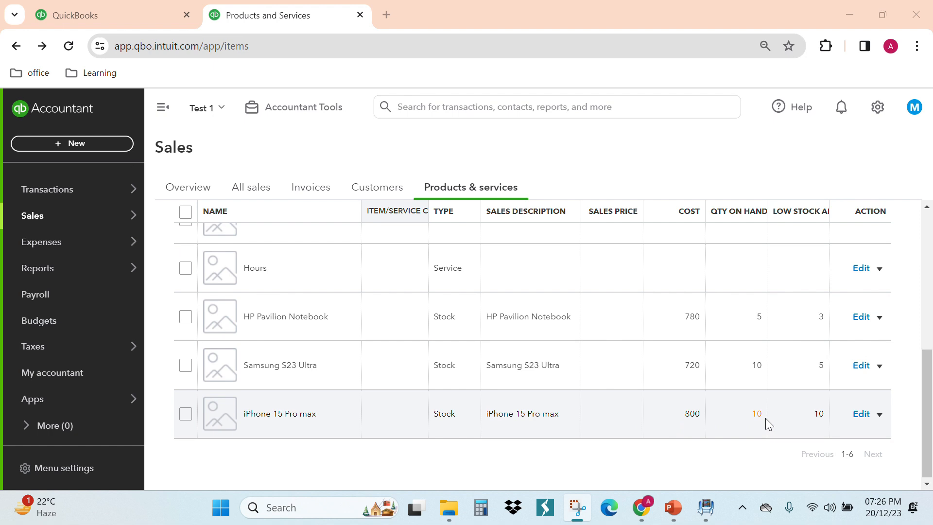
# - Widen the Low stock alert column in the Products and Services list and compare the items' quantities on hand with their alert levels
pyautogui.scroll(2, 765, 419)
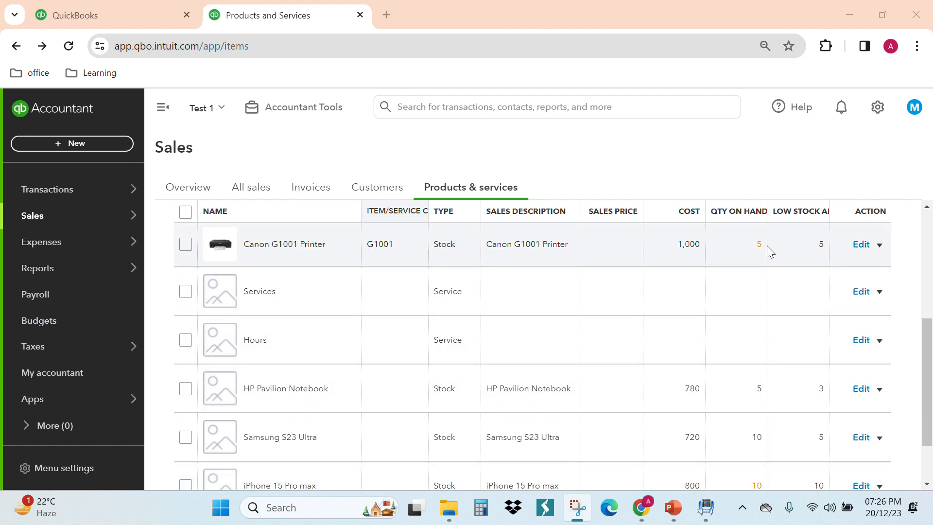
pyautogui.scroll(3, 756, 402)
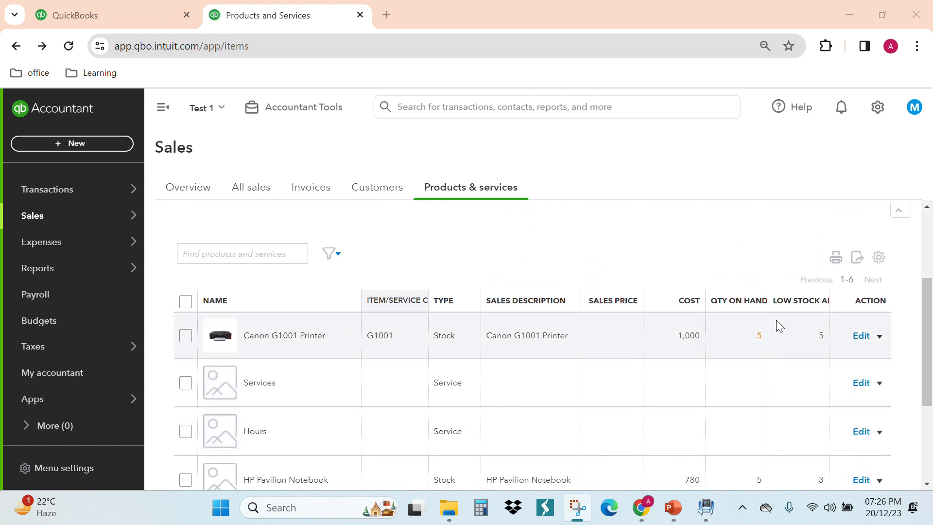
pyautogui.scroll(-2, 812, 365)
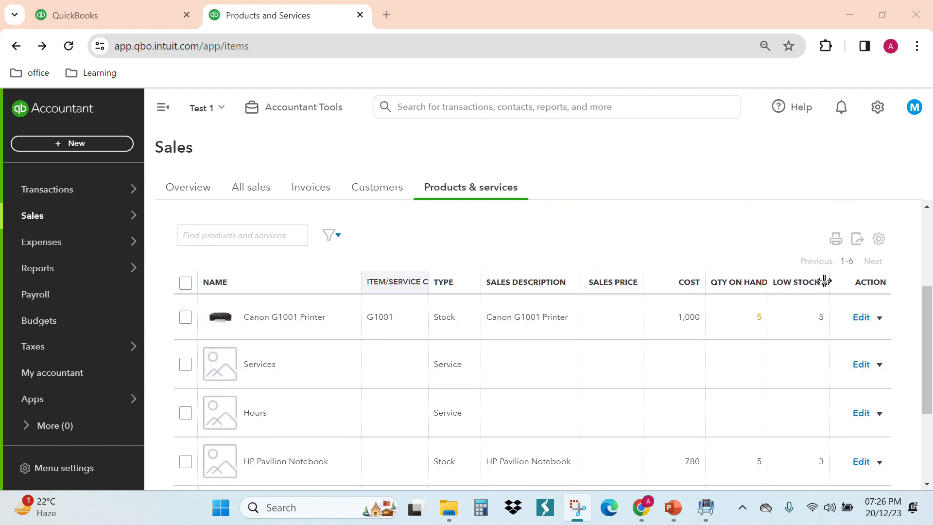
pyautogui.moveTo(829, 281); pyautogui.dragTo(844, 287)
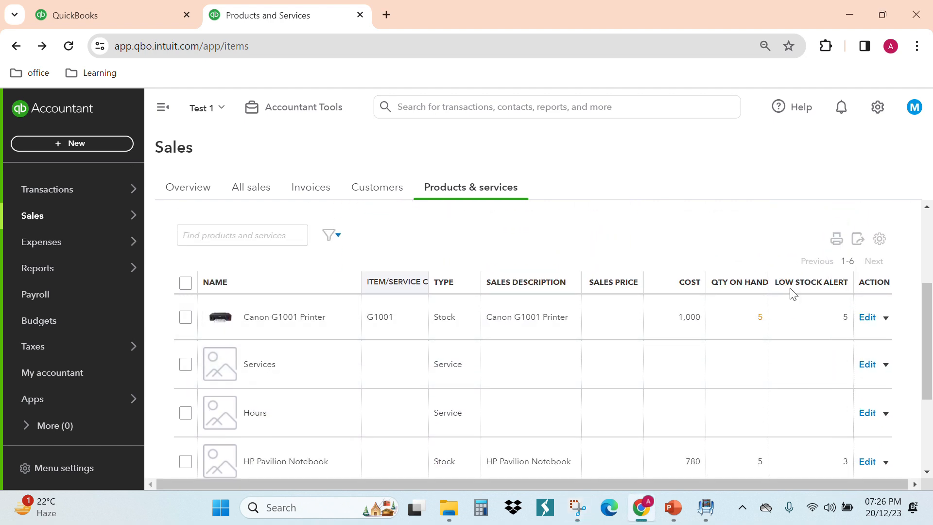
pyautogui.scroll(-2, 826, 291)
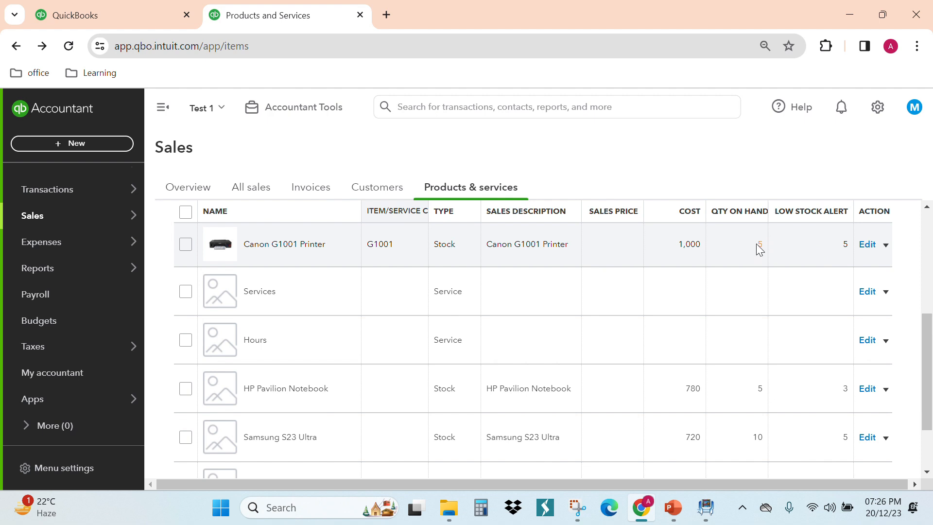
# - Filter the product list by low stock and by out of stock, recheck the low stock items, and clear the filter
pyautogui.scroll(5, 558, 244)
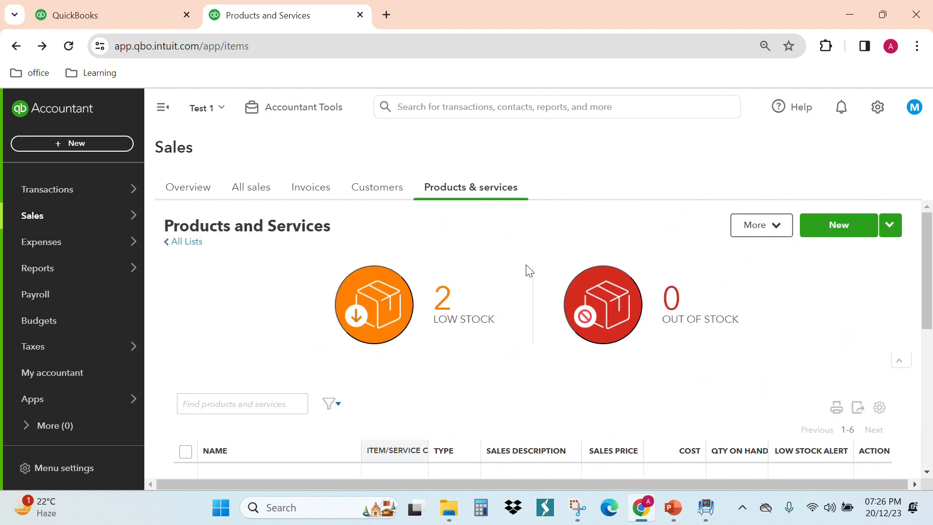
pyautogui.click(454, 302)
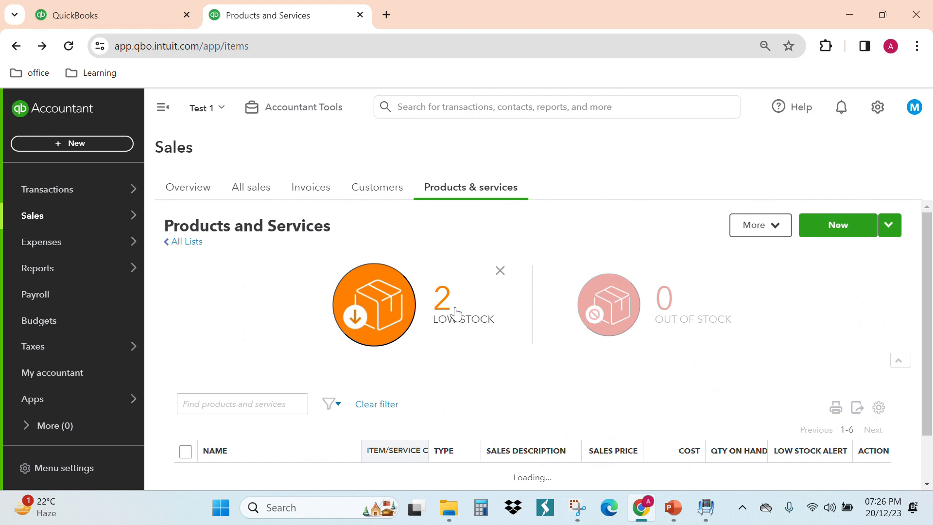
pyautogui.click(673, 319)
pyautogui.scroll(-2, 673, 319)
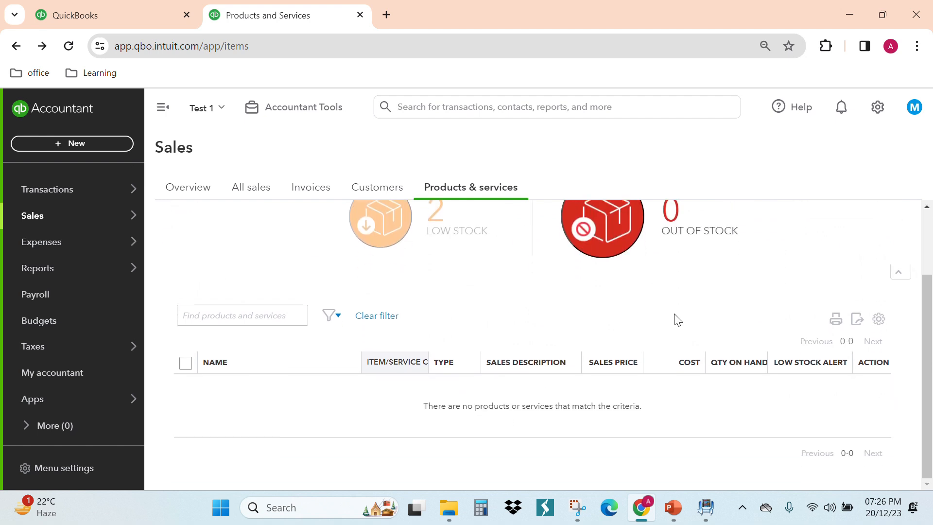
pyautogui.click(427, 238)
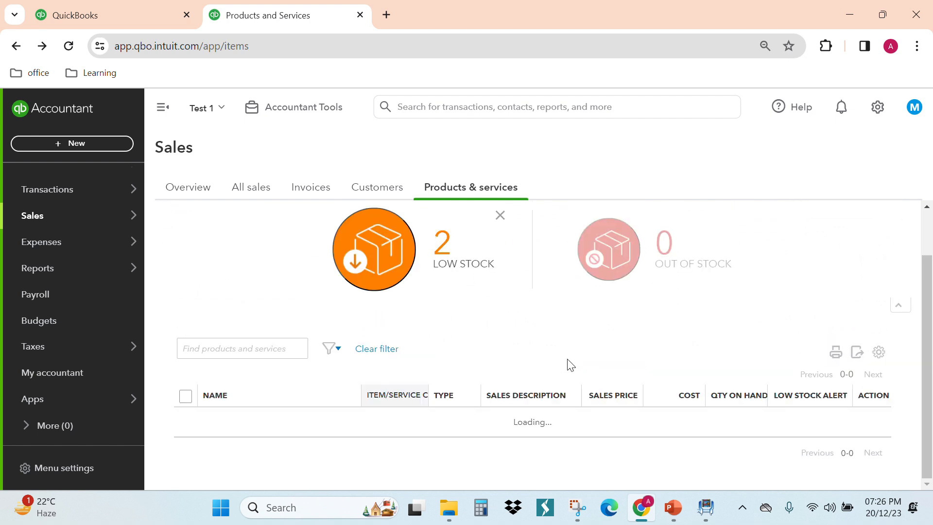
pyautogui.scroll(3, 493, 335)
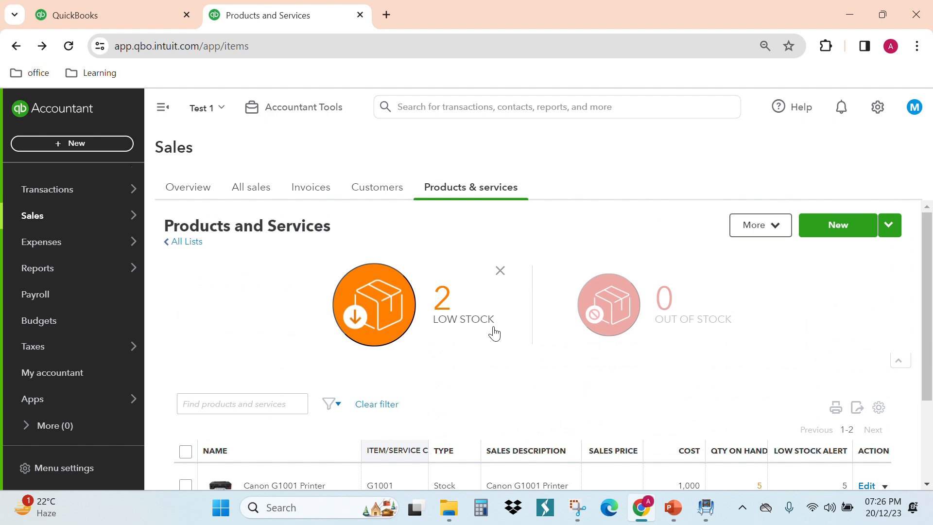
pyautogui.scroll(-2, 494, 334)
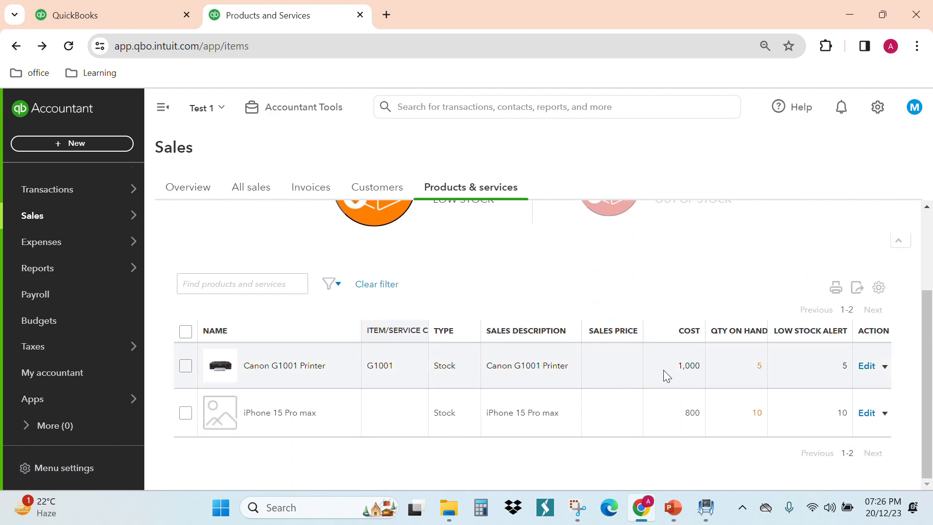
pyautogui.click(373, 286)
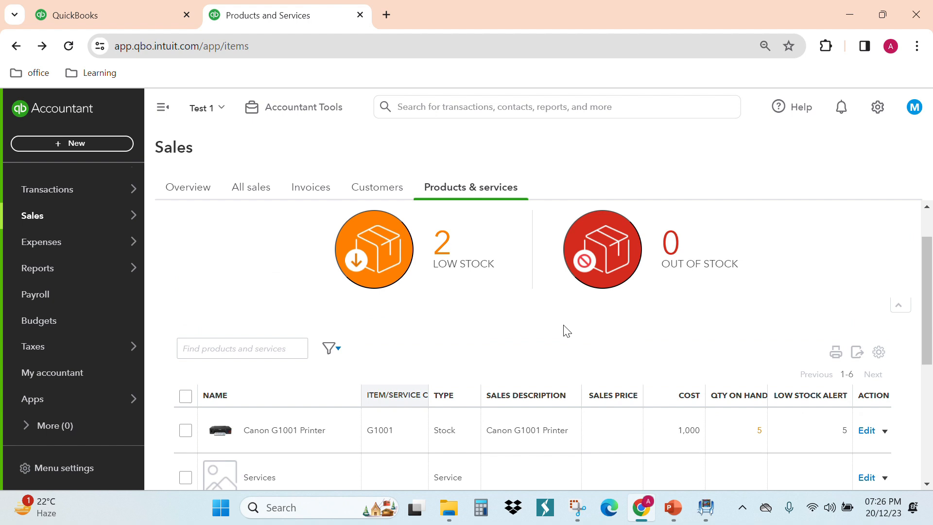
# - Run the QuickReport for the HP Pavilion Notebook and set its report period to All Dates
pyautogui.scroll(-4, 564, 330)
pyautogui.scroll(3, 521, 226)
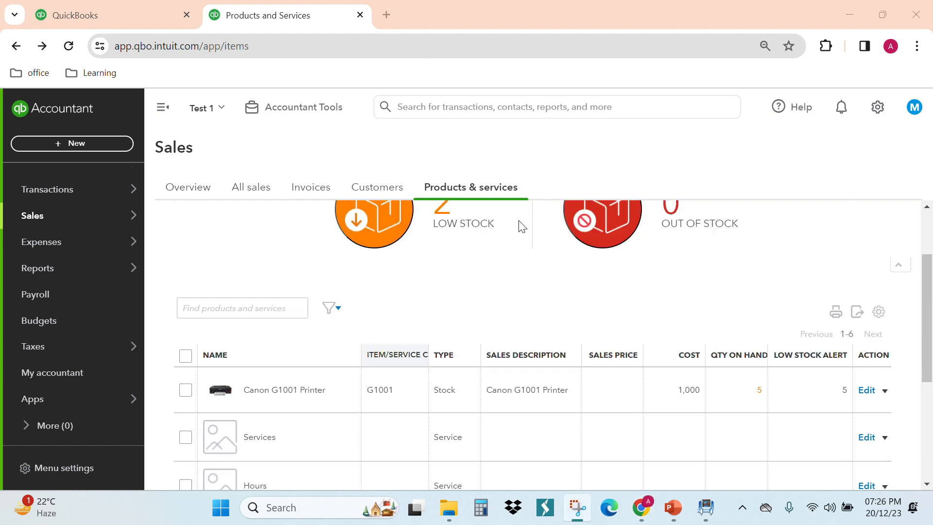
pyautogui.scroll(-3, 522, 226)
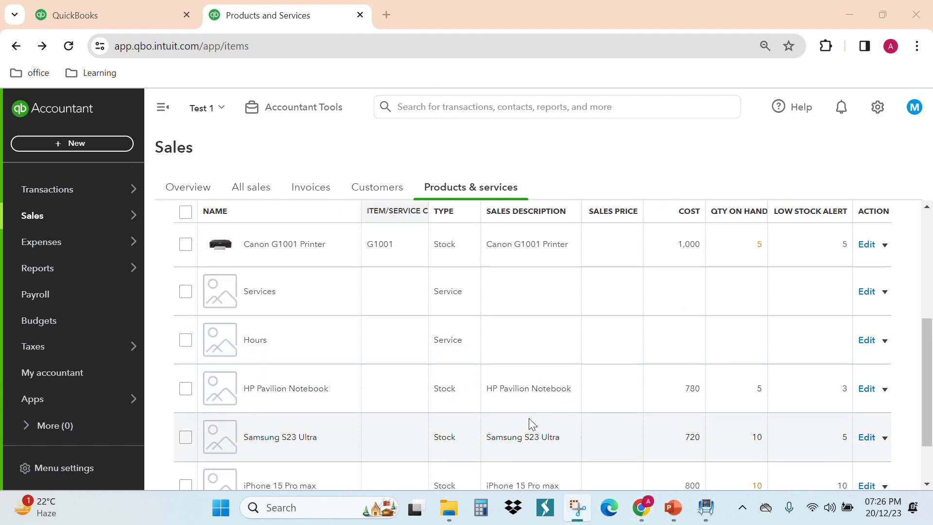
pyautogui.scroll(-2, 530, 420)
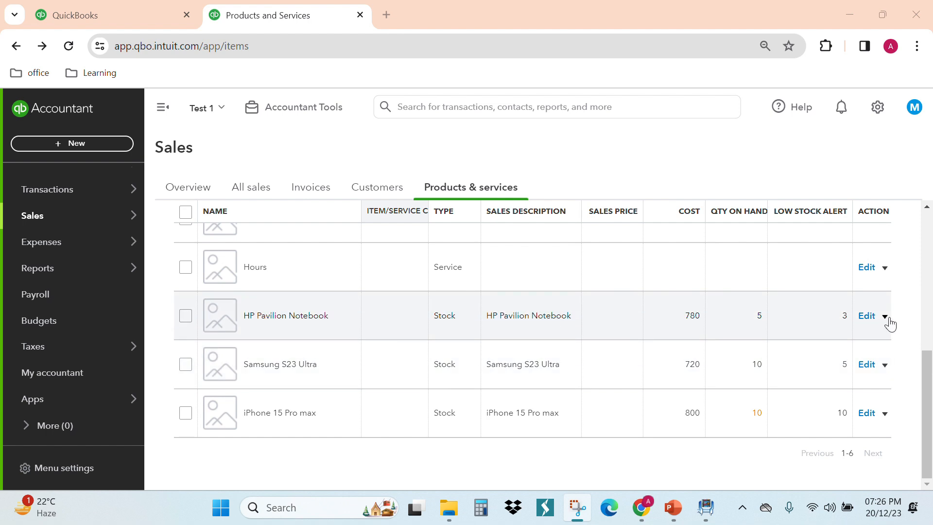
pyautogui.click(885, 317)
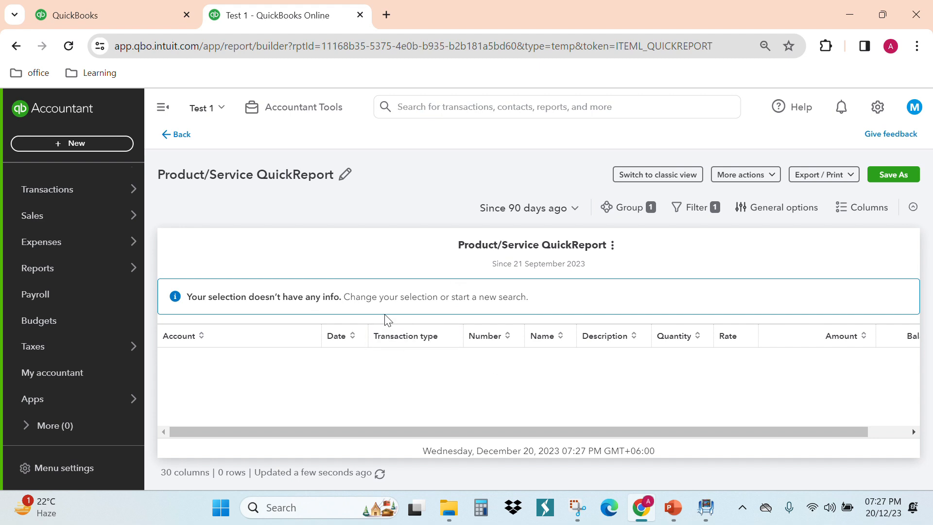
pyautogui.click(563, 212)
pyautogui.scroll(10, 454, 246)
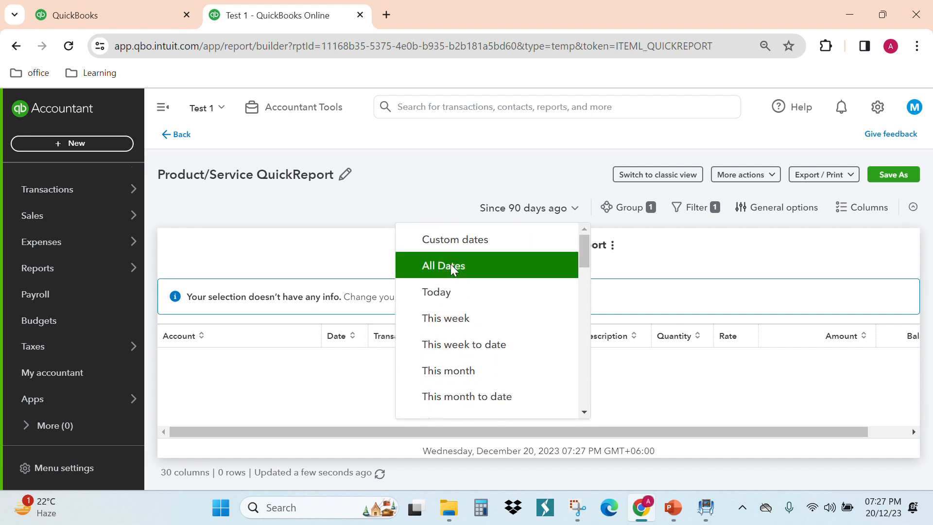
pyautogui.click(451, 267)
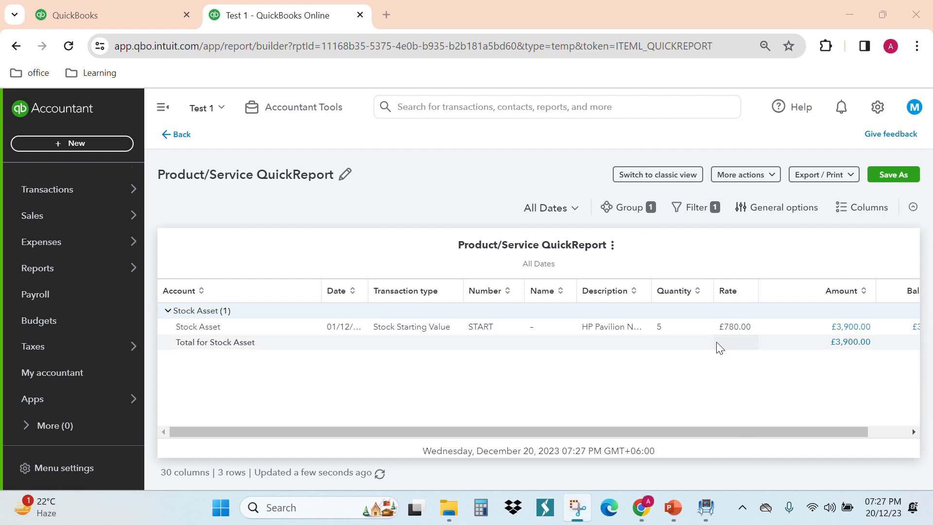
# - Start a new purchase order and change its PO number to the next one in the sequence
pyautogui.click(101, 147)
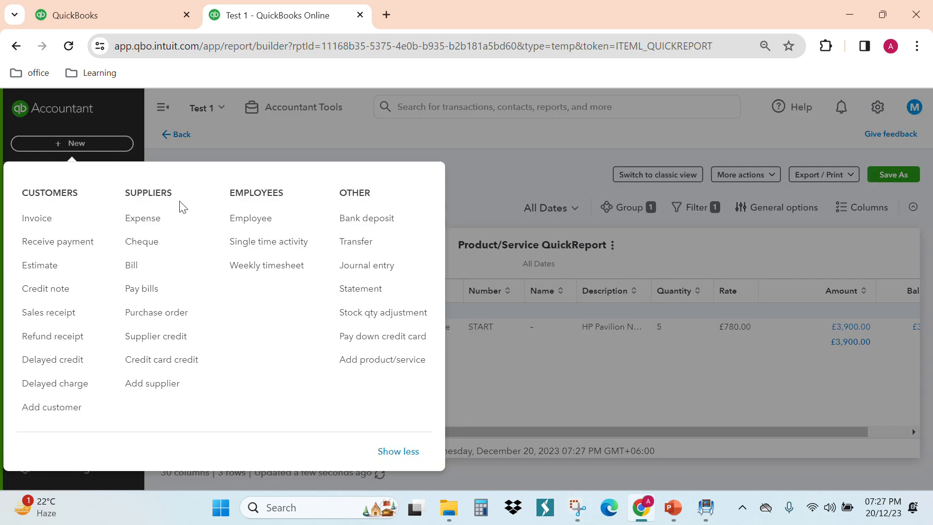
pyautogui.click(170, 322)
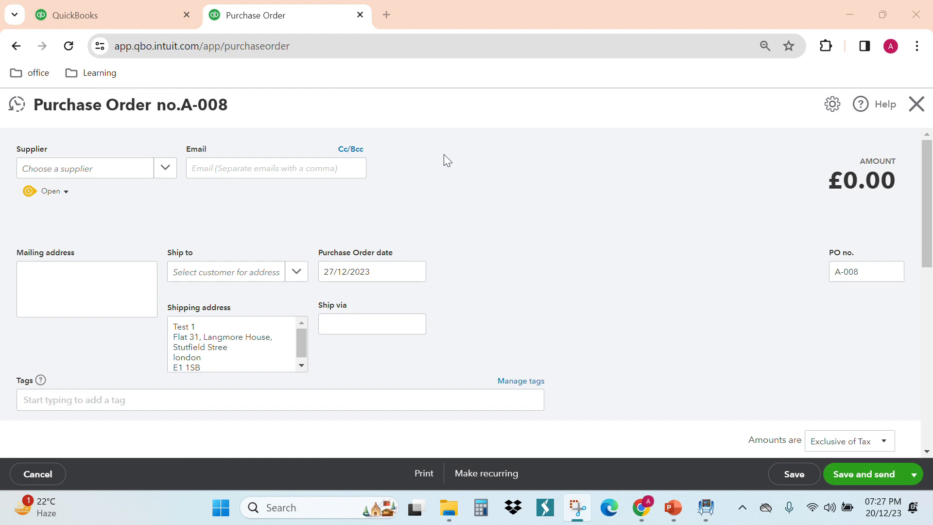
pyautogui.scroll(-5, 243, 202)
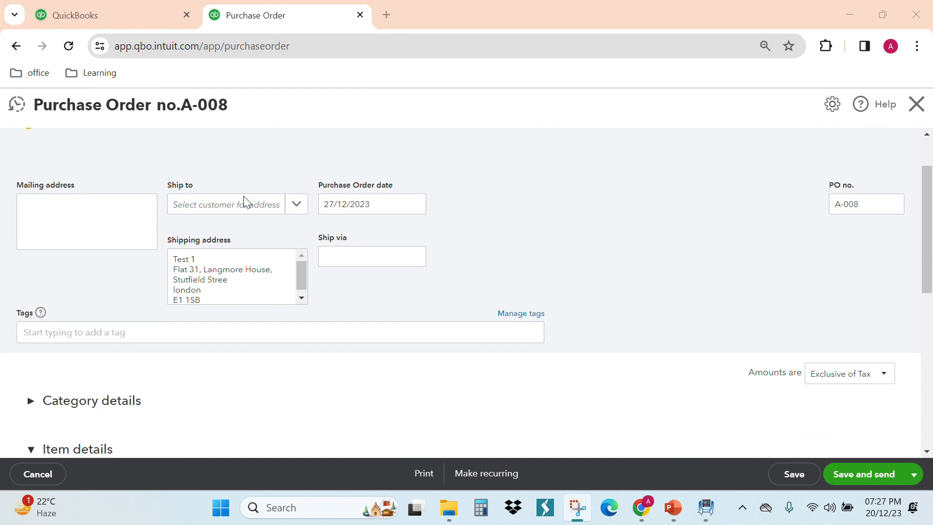
pyautogui.scroll(5, 229, 244)
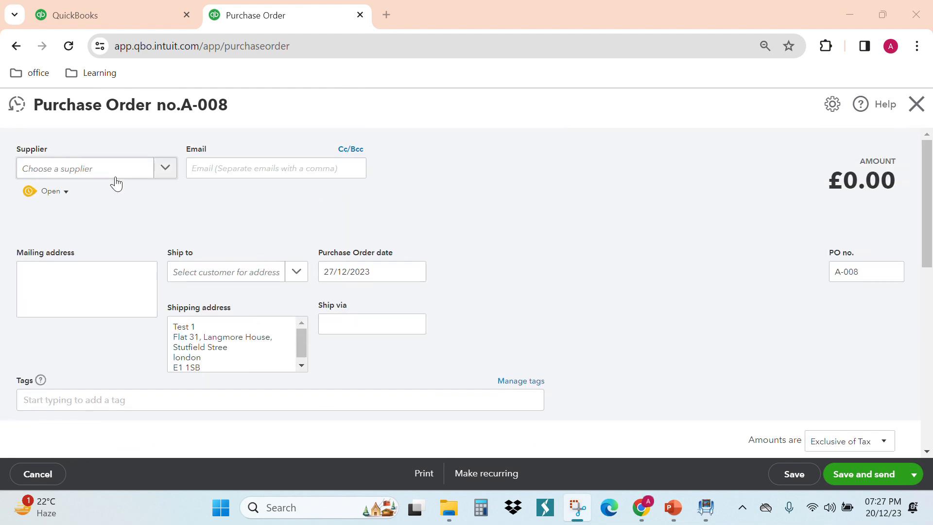
pyautogui.click(863, 276)
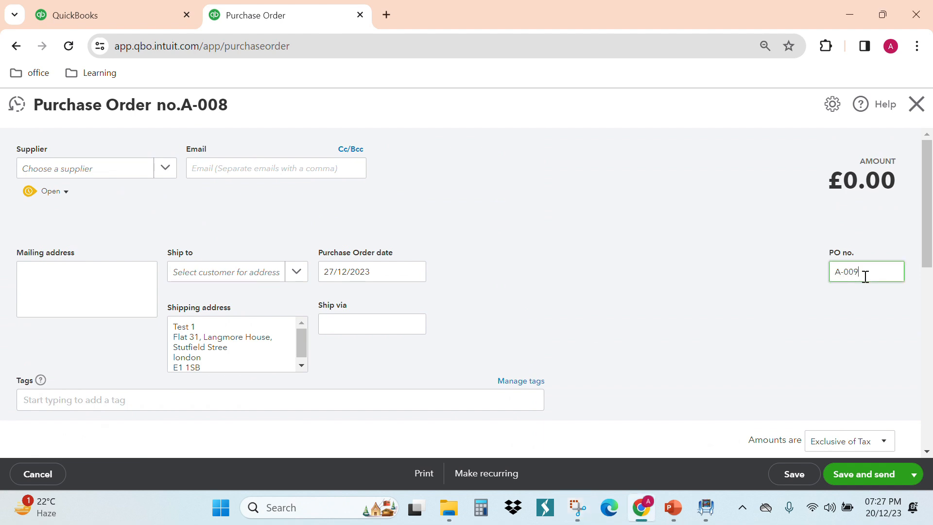
# - Enter a supplier email address on the purchase order
pyautogui.click(313, 165)
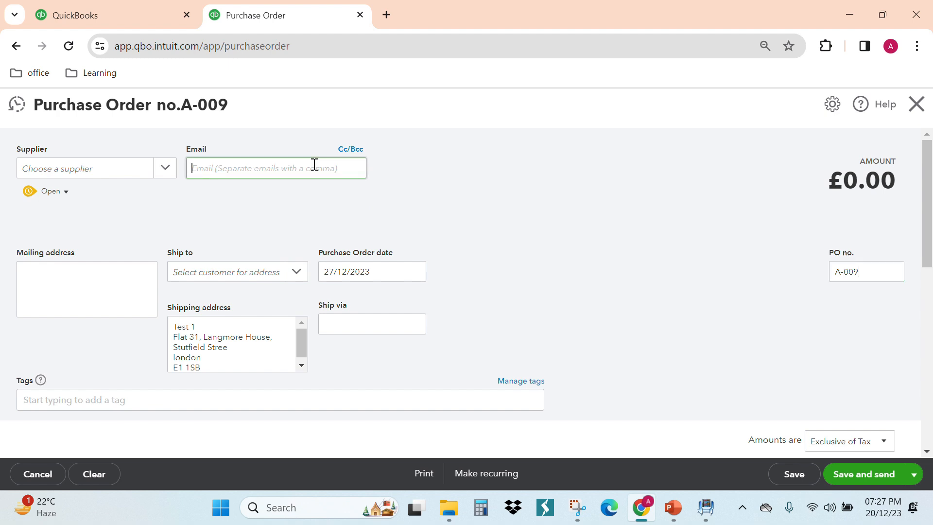
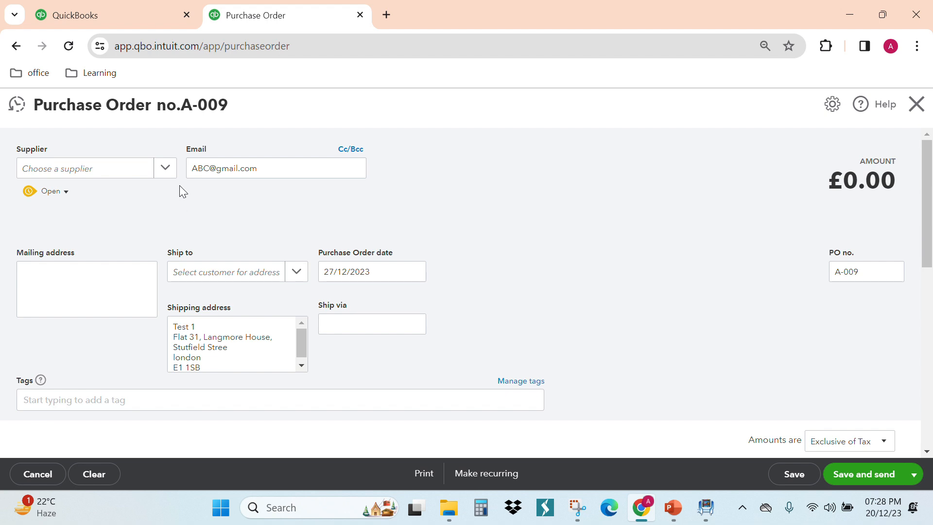
# - Choose Amazon as the purchase order's supplier and set the purchase order date to 01/12/2023
pyautogui.click(168, 175)
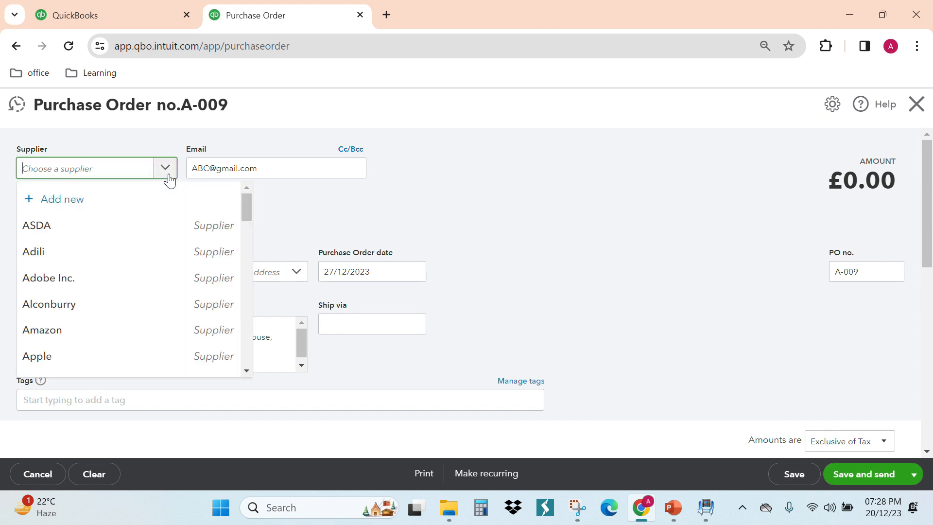
pyautogui.click(109, 330)
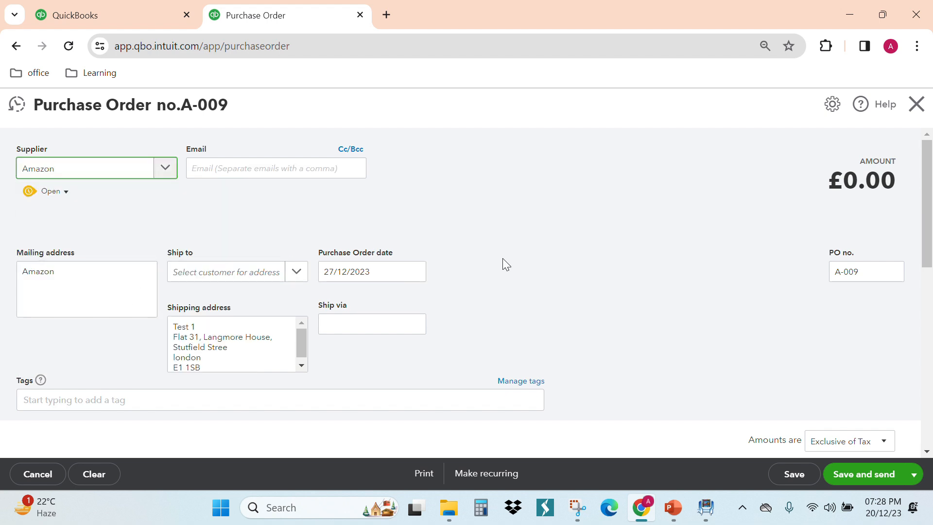
pyautogui.click(416, 271)
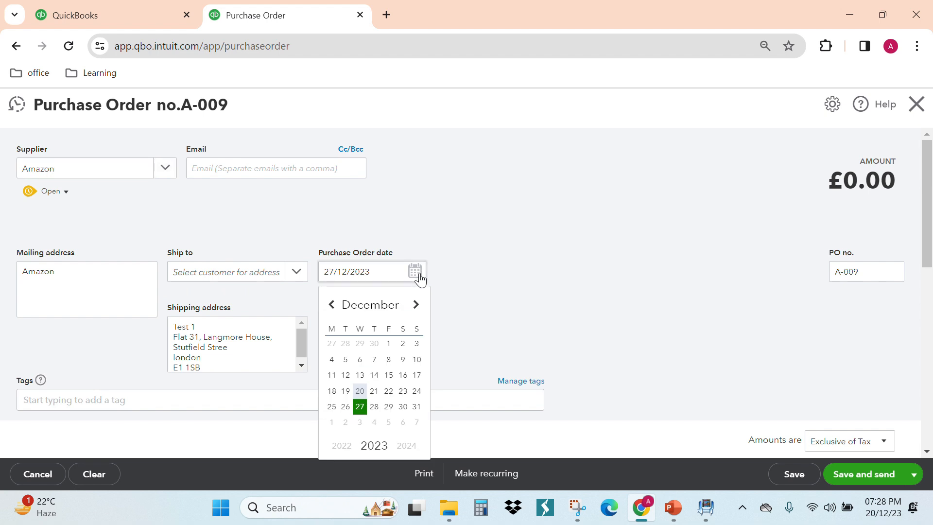
pyautogui.click(389, 344)
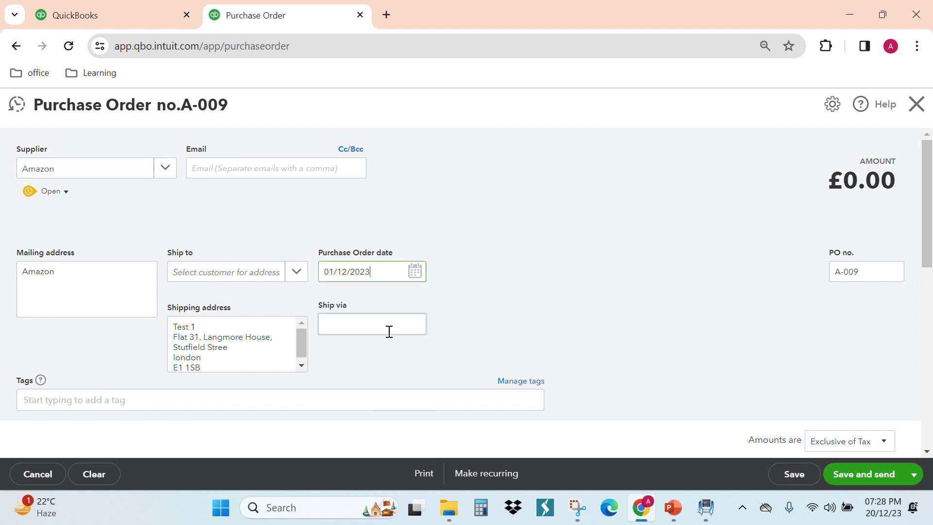
# - Look up the order details on the Purchase order for inventory slide in PowerPoint and set the purchase order date to 10/12/2023
pyautogui.click(678, 501)
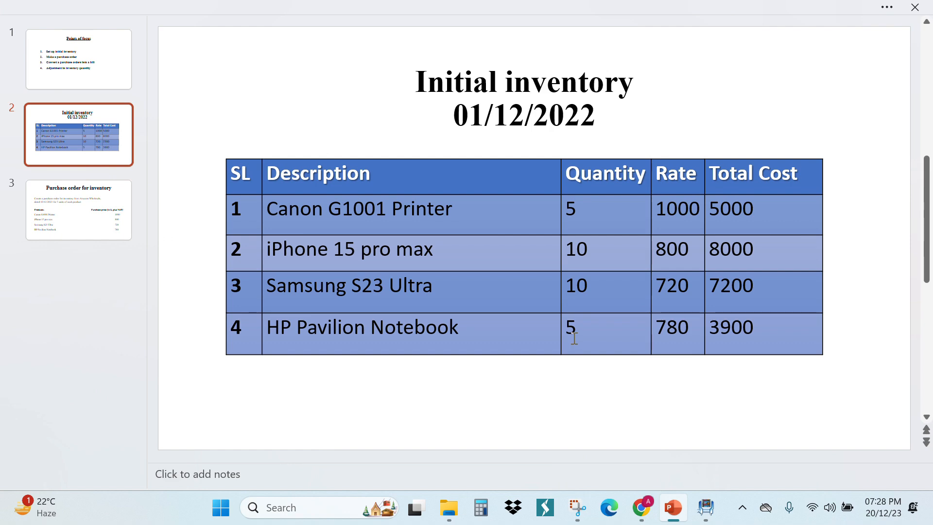
pyautogui.scroll(-1, 573, 335)
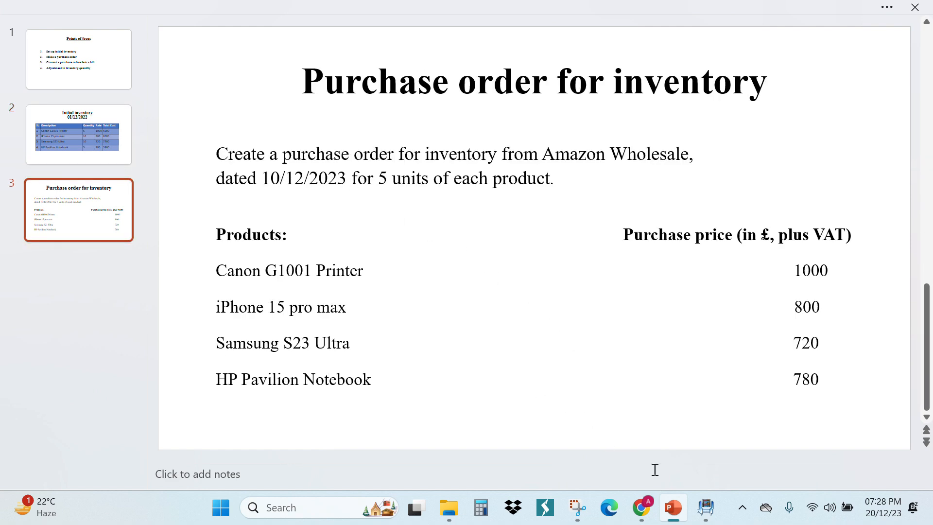
pyautogui.click(671, 507)
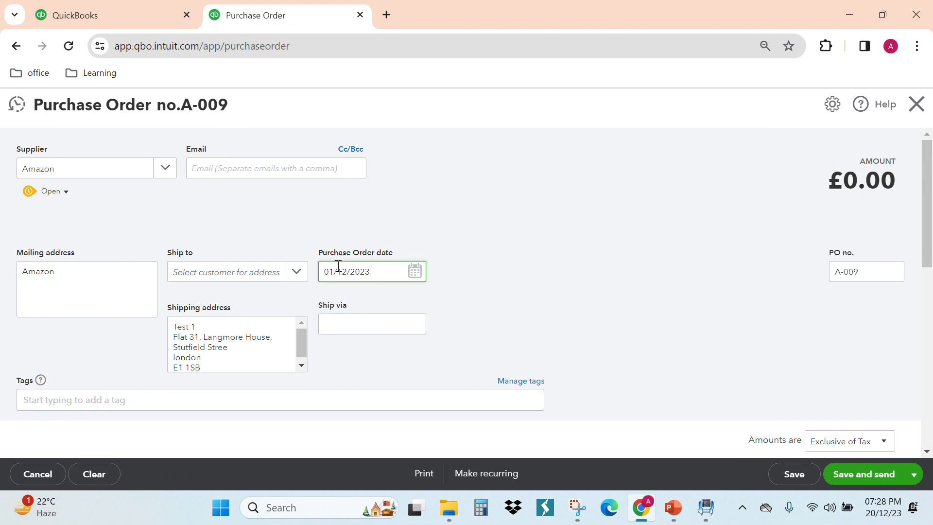
pyautogui.press('BackSpace')
pyautogui.press('BackSpace')
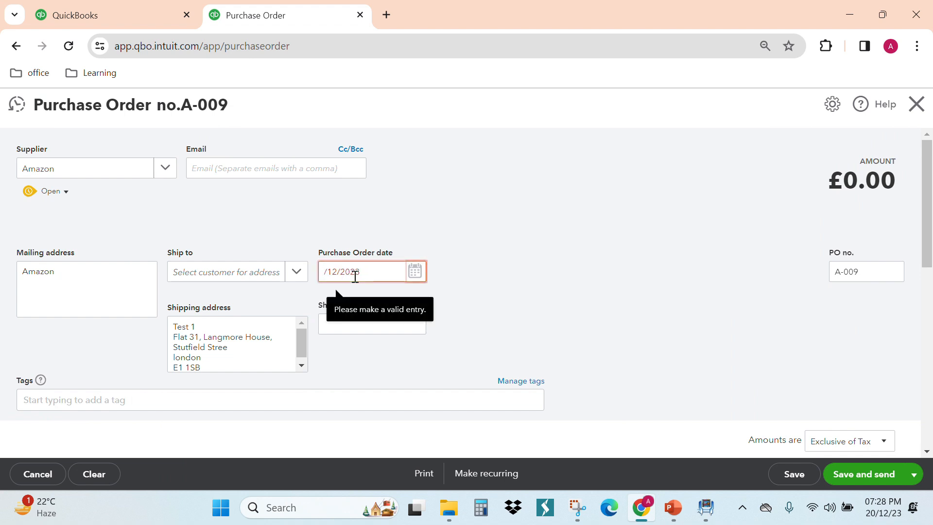
pyautogui.write('10')
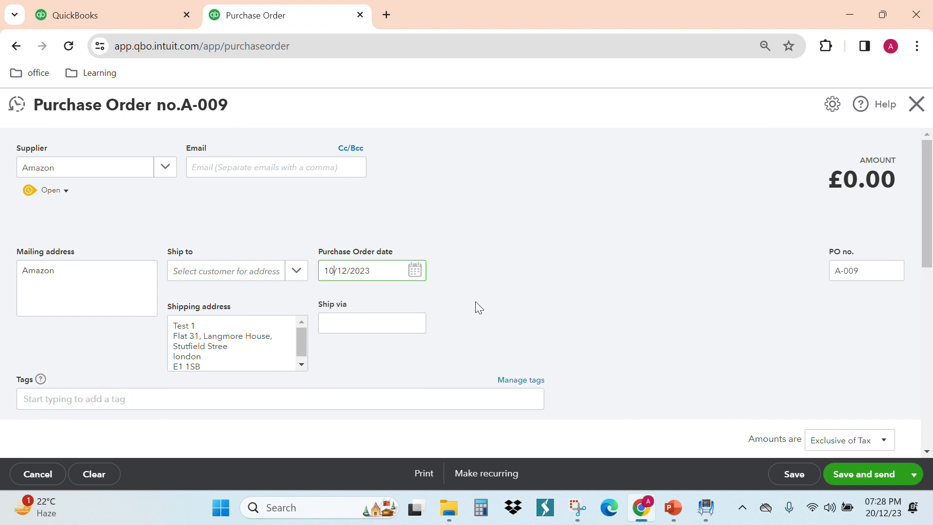
# - Check the units and purchase prices on the Purchase order for inventory slide in PowerPoint, and return to the purchase order's item details in Chrome
pyautogui.scroll(-1, 475, 301)
pyautogui.scroll(-3, 587, 267)
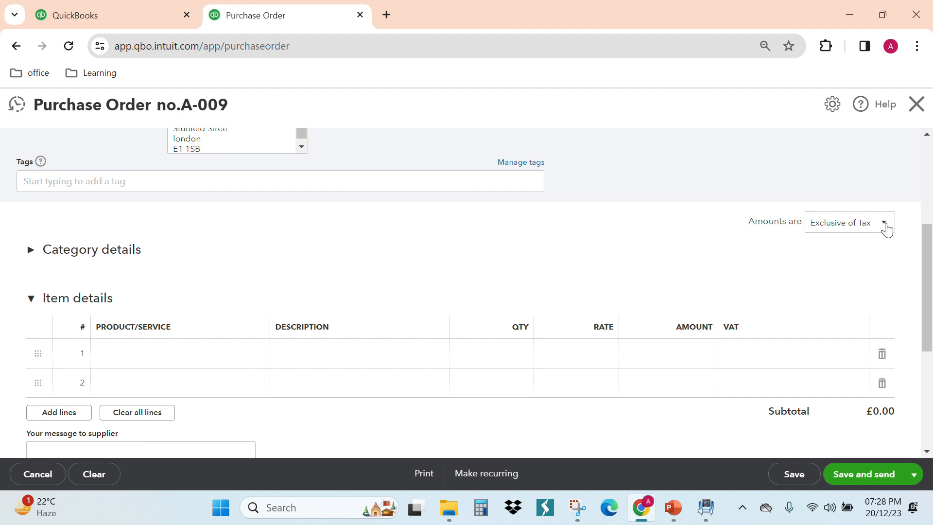
pyautogui.click(679, 518)
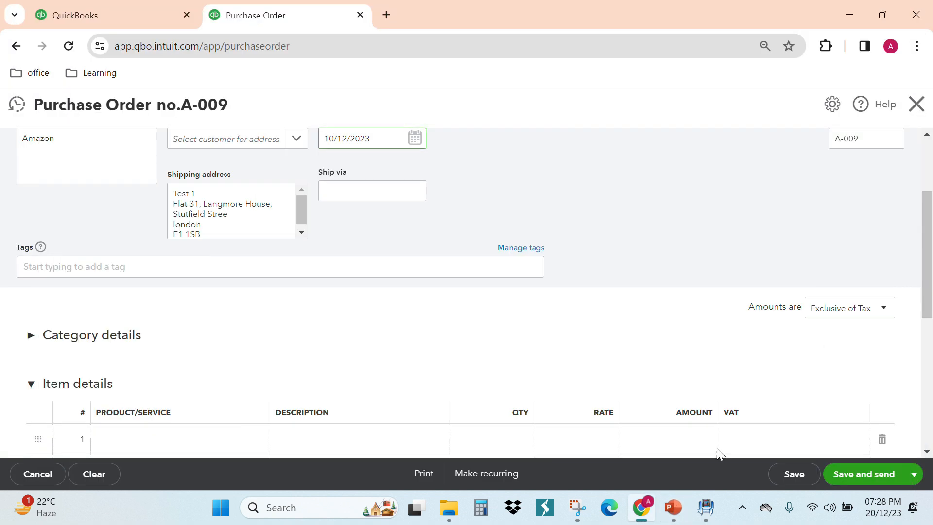
pyautogui.click(673, 507)
pyautogui.scroll(-5, 825, 327)
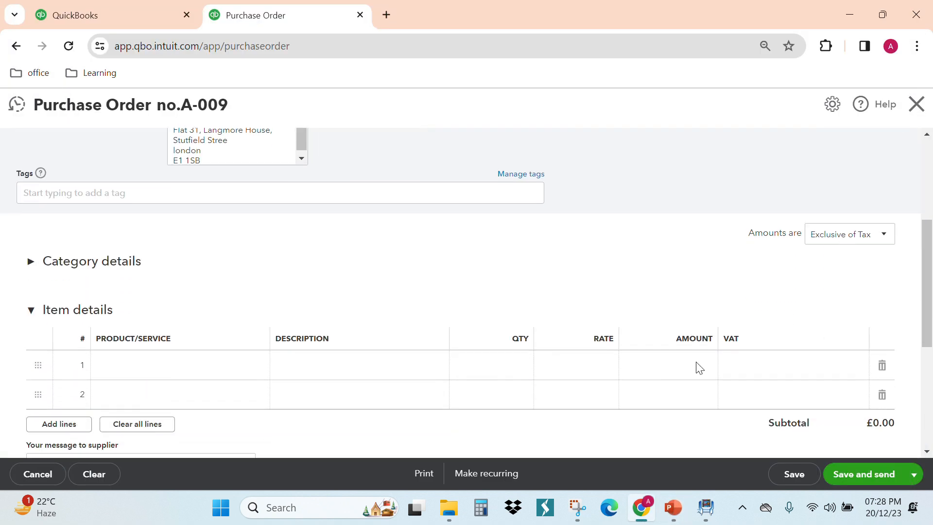
pyautogui.click(179, 222)
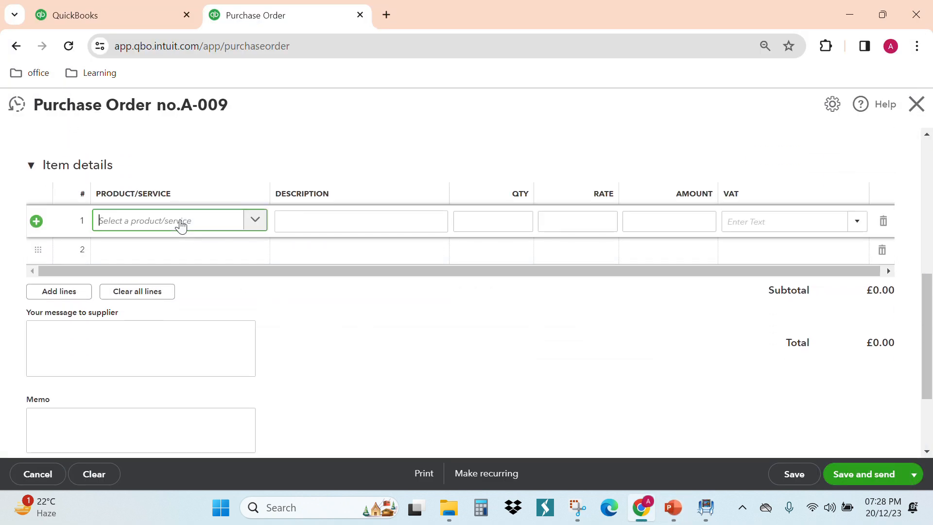
pyautogui.click(705, 508)
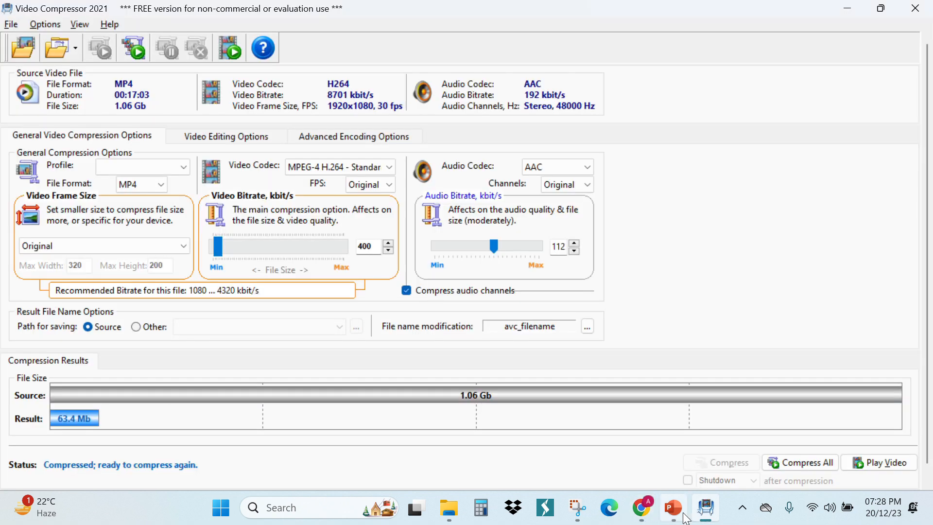
pyautogui.click(683, 515)
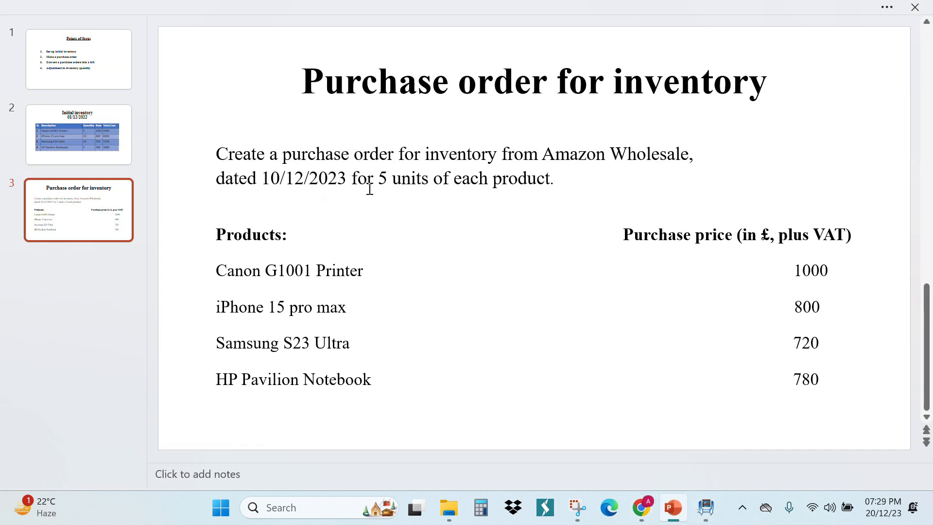
pyautogui.moveTo(255, 183); pyautogui.dragTo(411, 182)
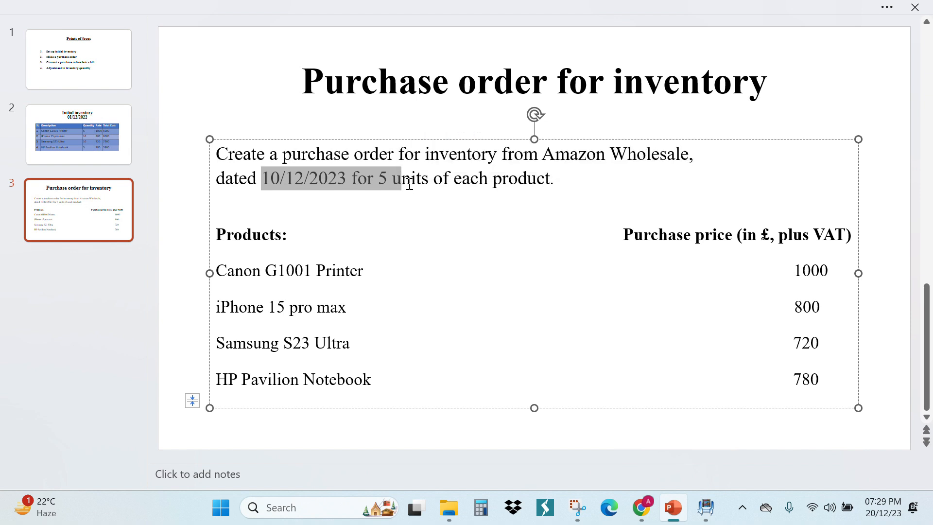
pyautogui.click(411, 183)
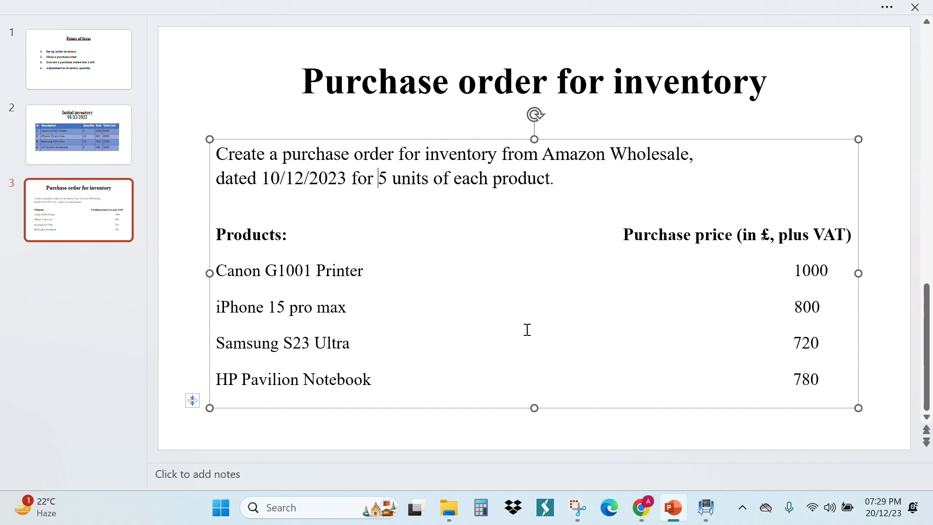
pyautogui.click(680, 517)
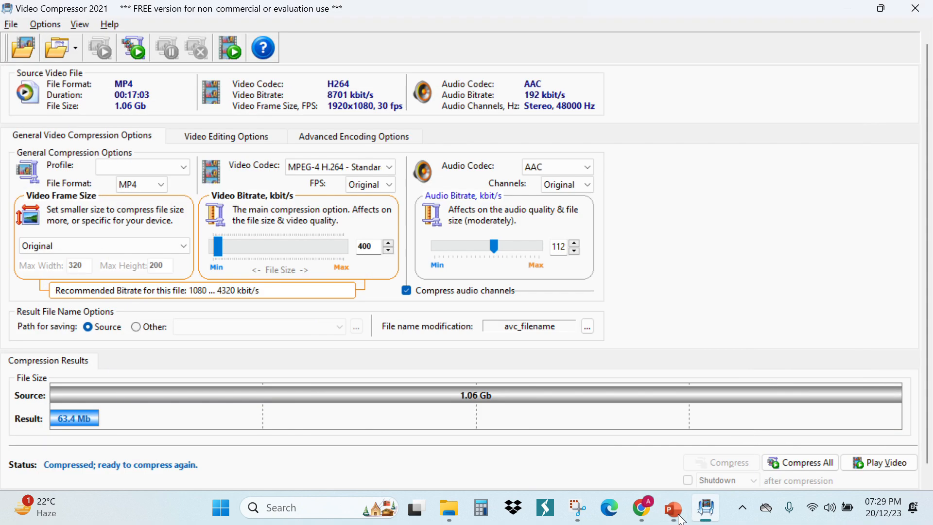
pyautogui.click(673, 508)
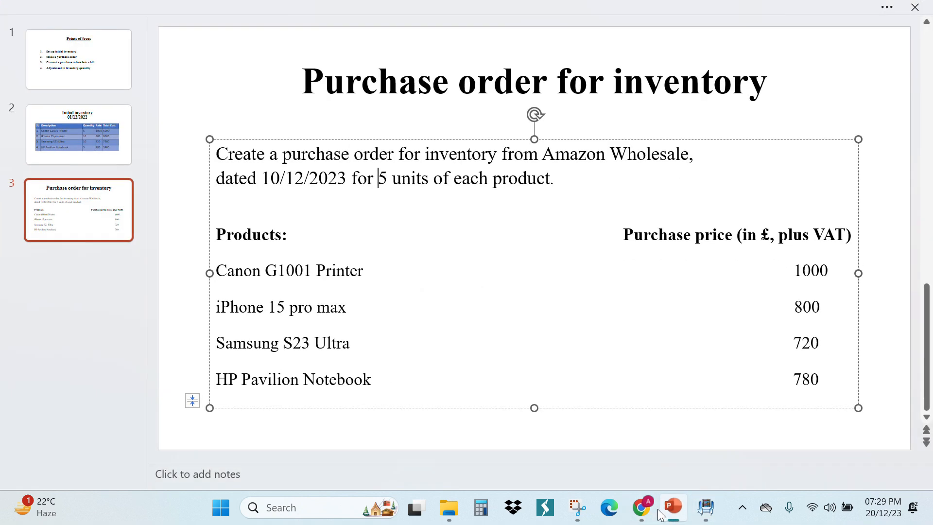
pyautogui.click(641, 508)
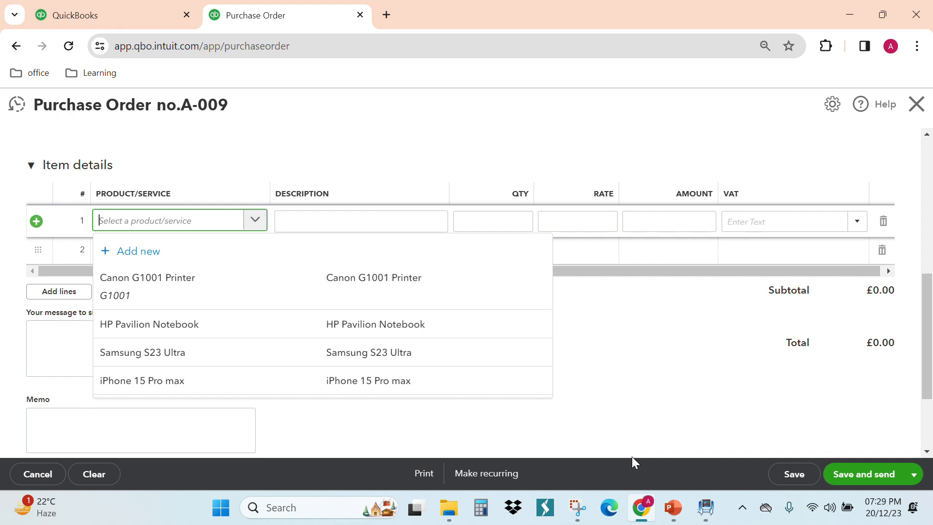
pyautogui.click(256, 283)
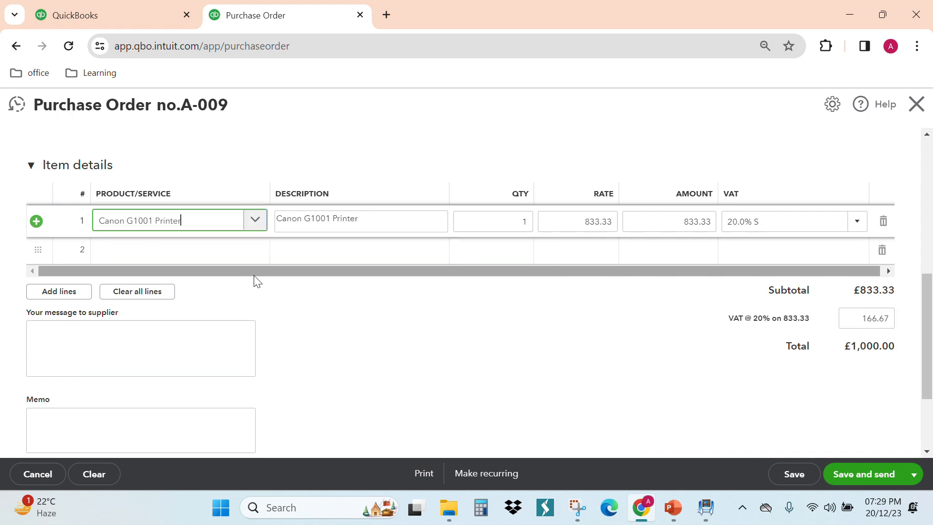
pyautogui.click(252, 226)
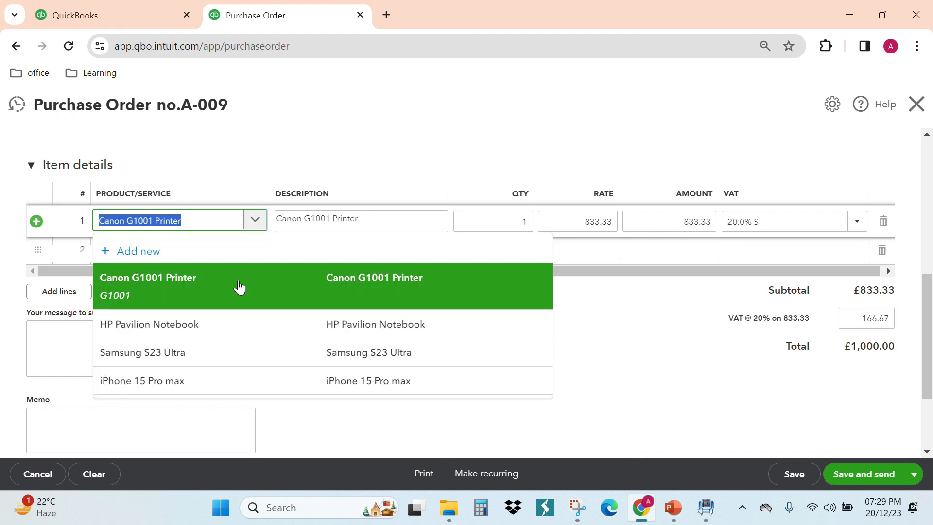
pyautogui.click(179, 257)
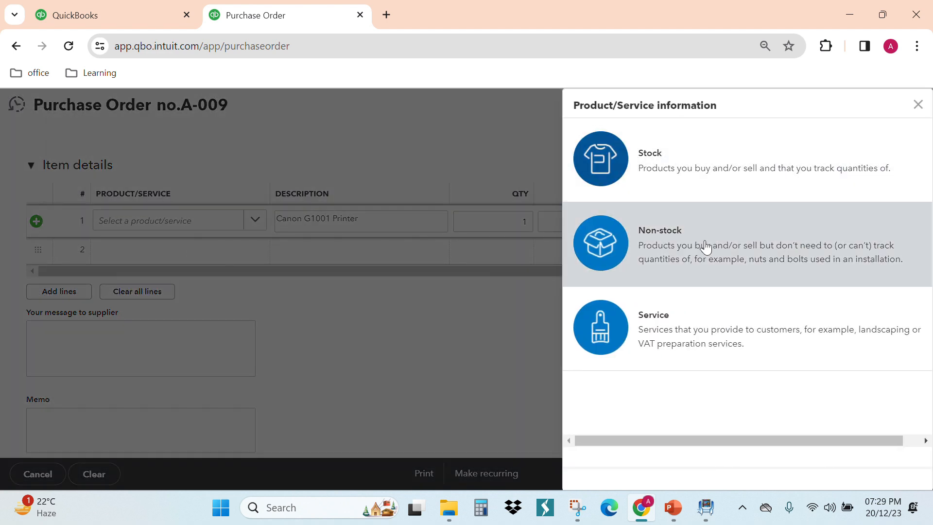
pyautogui.click(918, 105)
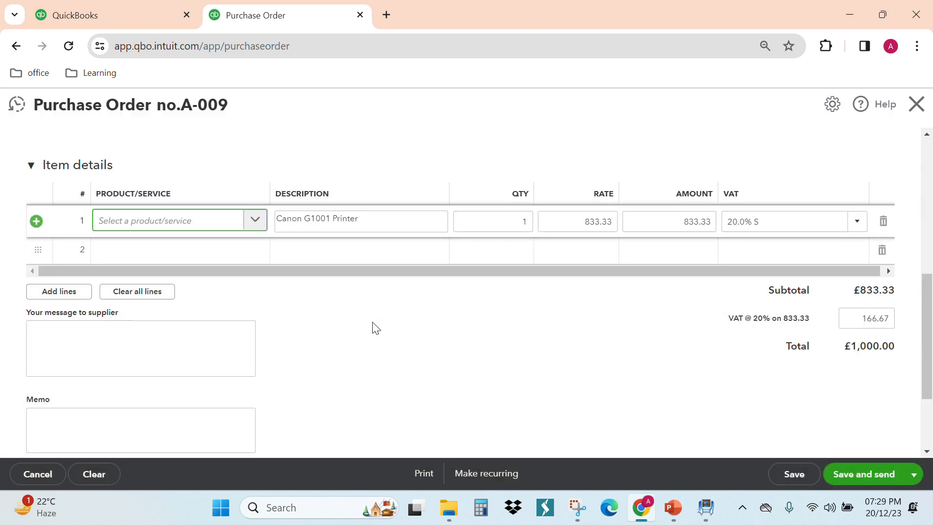
# - Add the Canon G1001 Printer to the first item line with a quantity of 5 and a rate of 1000
pyautogui.click(261, 224)
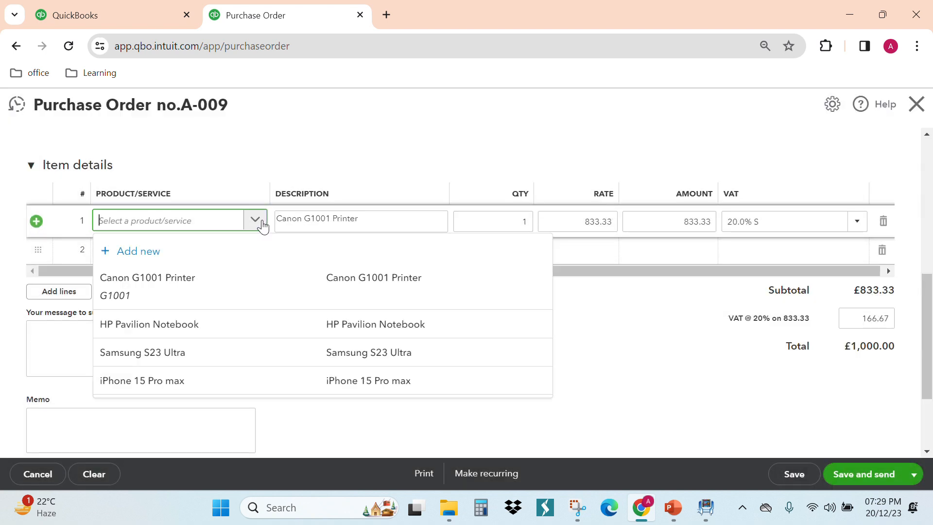
pyautogui.click(236, 275)
pyautogui.click(513, 221)
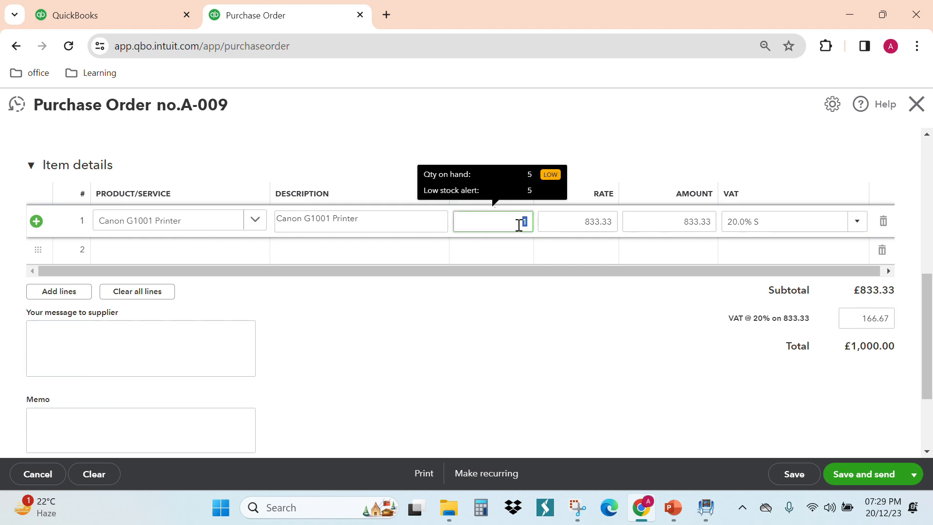
pyautogui.write('5')
pyautogui.click(590, 221)
pyautogui.write('1000')
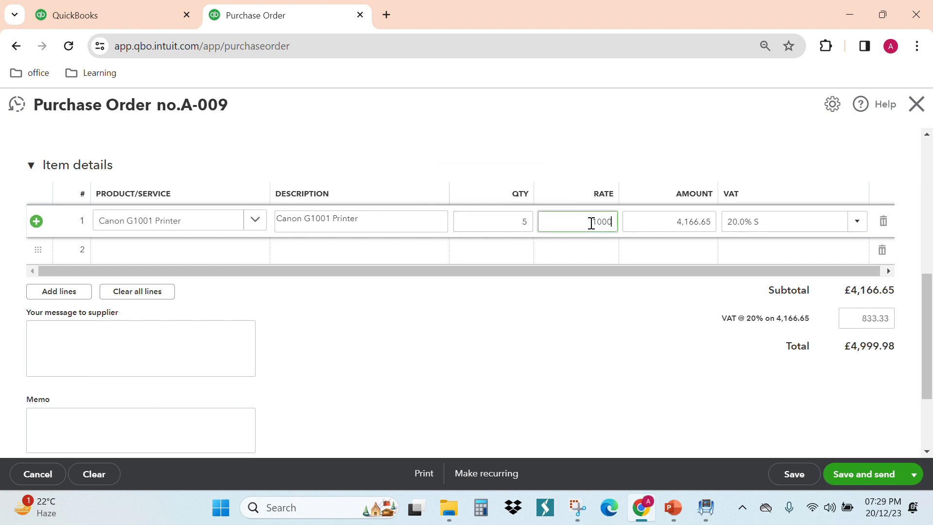
pyautogui.click(645, 336)
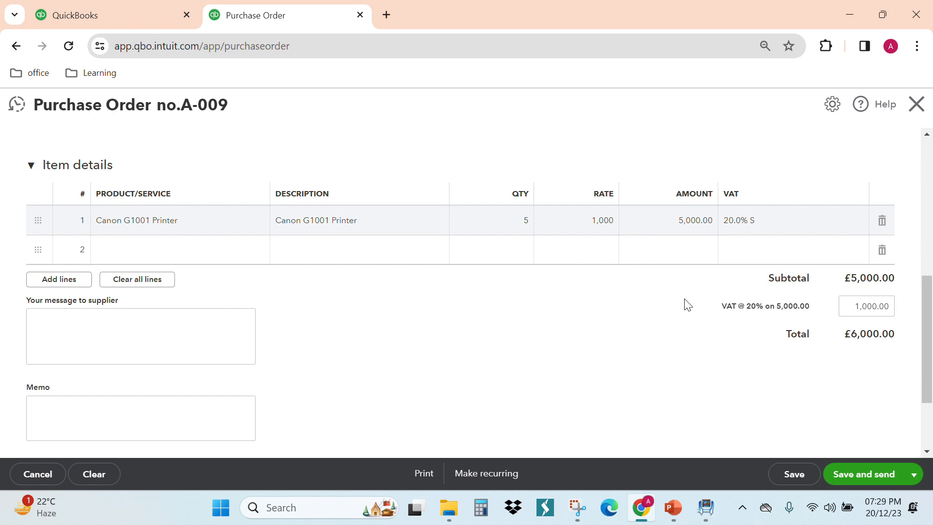
# - Review the purchase order's supplier details, date, item lines, VAT, totals and attachments area
pyautogui.scroll(3, 687, 303)
pyautogui.scroll(-1, 680, 303)
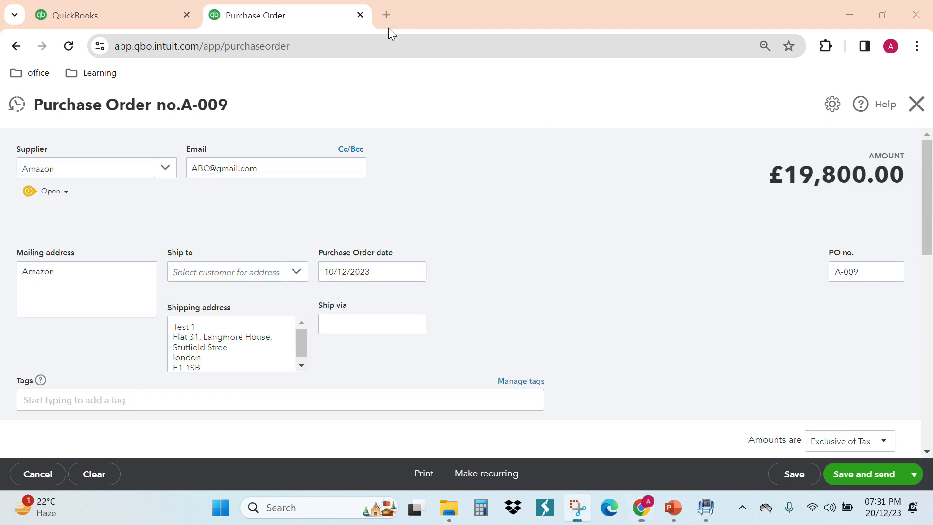
pyautogui.scroll(-3, 511, 153)
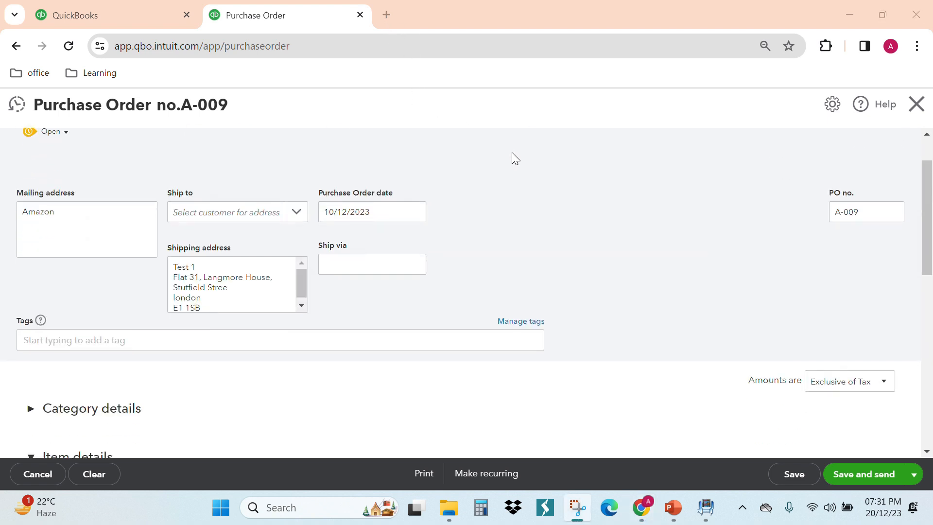
pyautogui.scroll(-5, 511, 153)
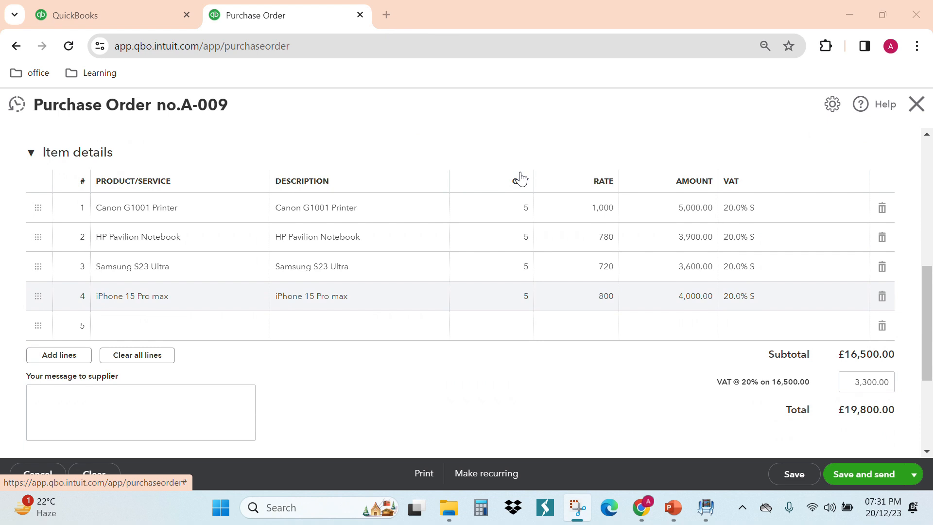
pyautogui.scroll(8, 521, 179)
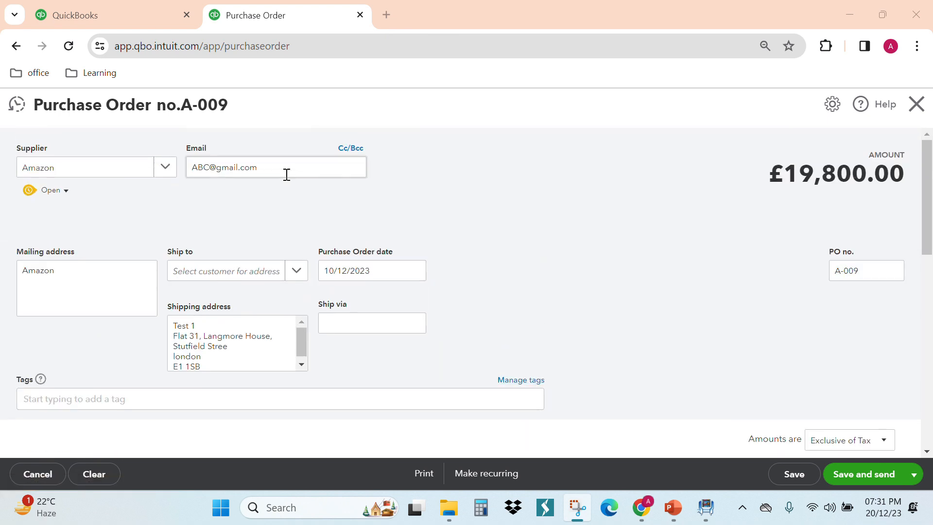
pyautogui.scroll(-2, 228, 187)
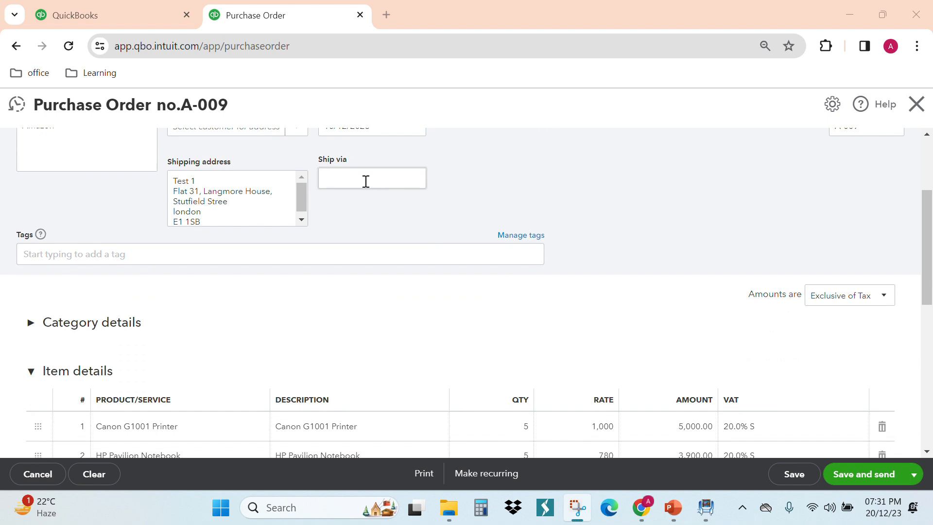
pyautogui.scroll(2, 720, 286)
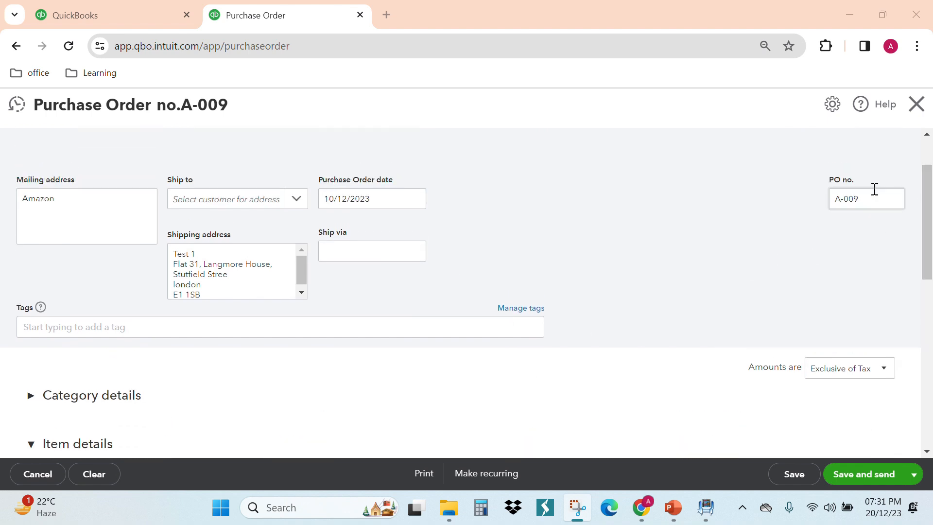
pyautogui.scroll(-3, 487, 288)
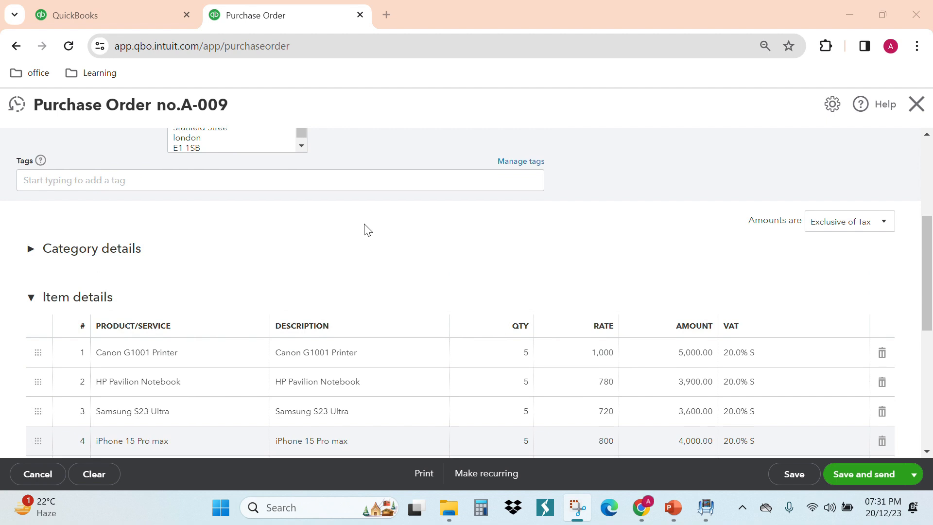
pyautogui.scroll(-2, 367, 229)
pyautogui.scroll(-3, 367, 229)
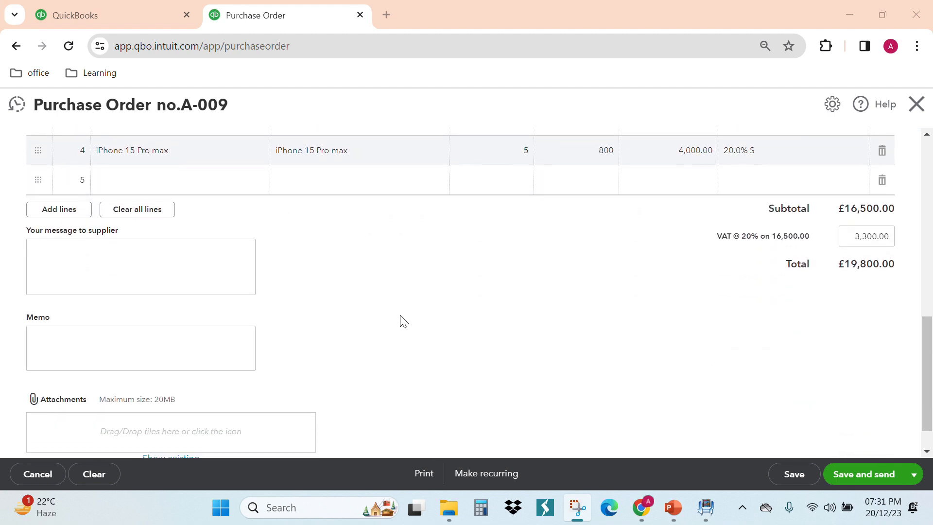
pyautogui.scroll(-1, 342, 319)
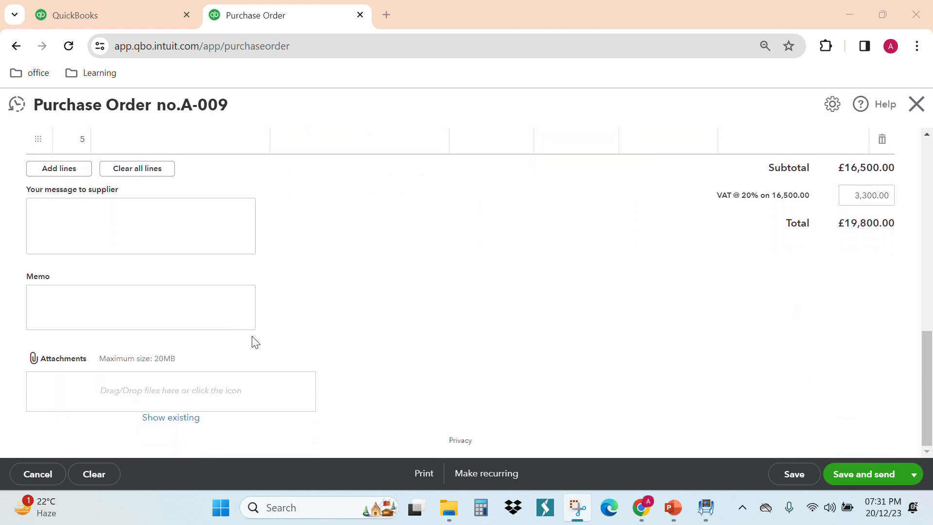
pyautogui.click(194, 404)
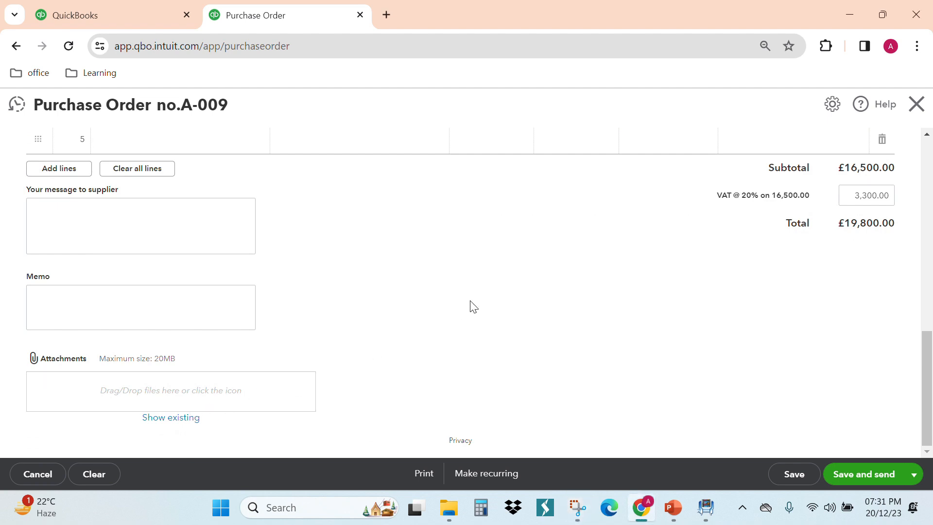
# - Save the purchase order for sending and examine the document preview in the supplier email
pyautogui.scroll(-3, 473, 306)
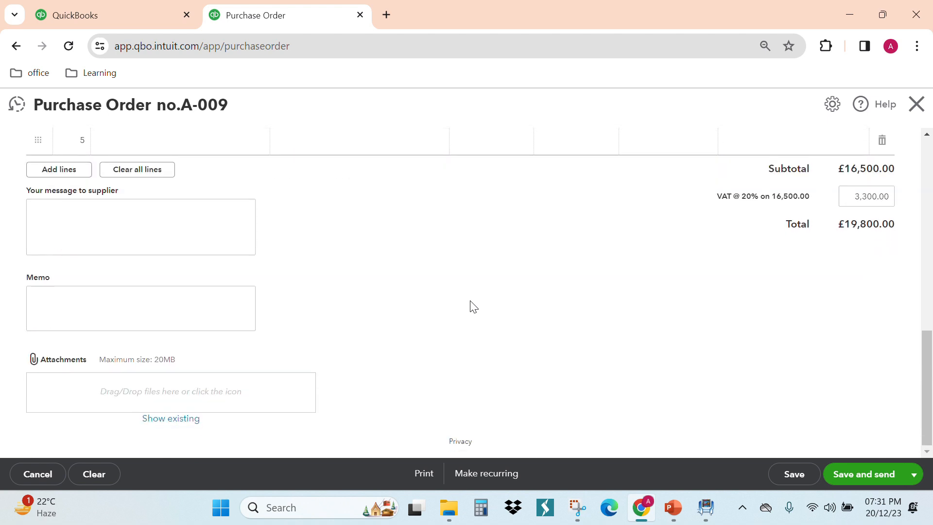
pyautogui.scroll(4, 474, 307)
pyautogui.scroll(-2, 474, 307)
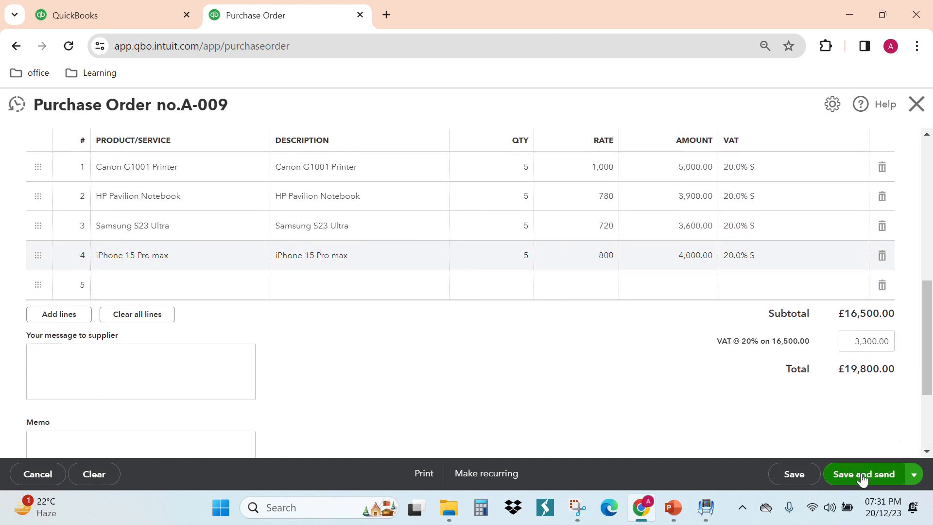
pyautogui.scroll(5, 675, 386)
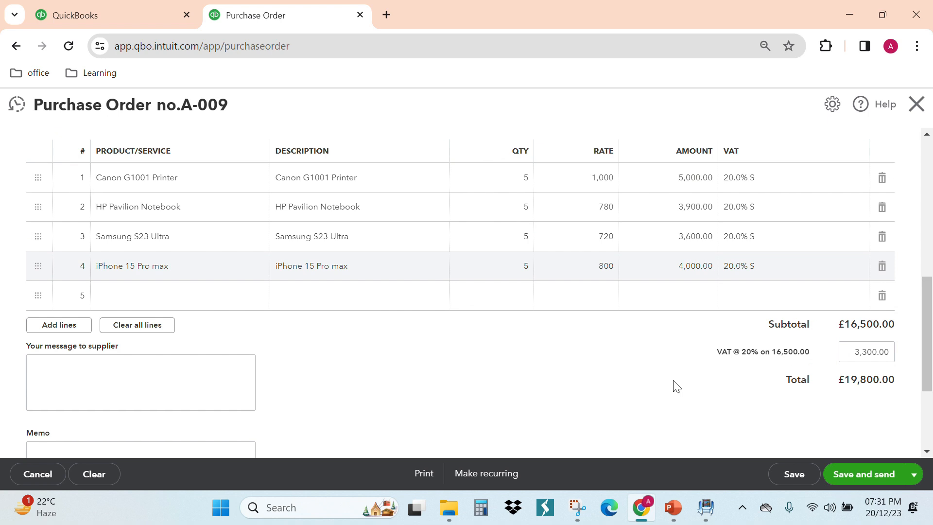
pyautogui.scroll(-5, 676, 386)
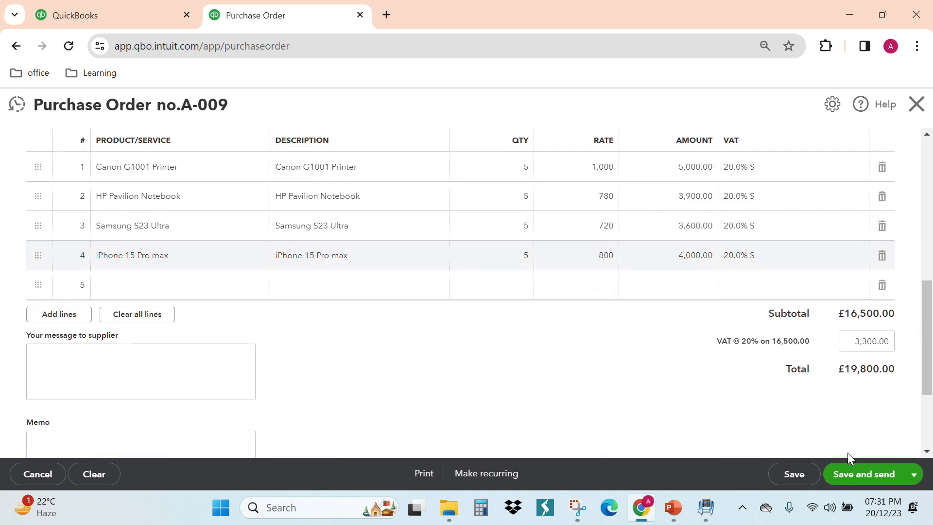
pyautogui.click(863, 478)
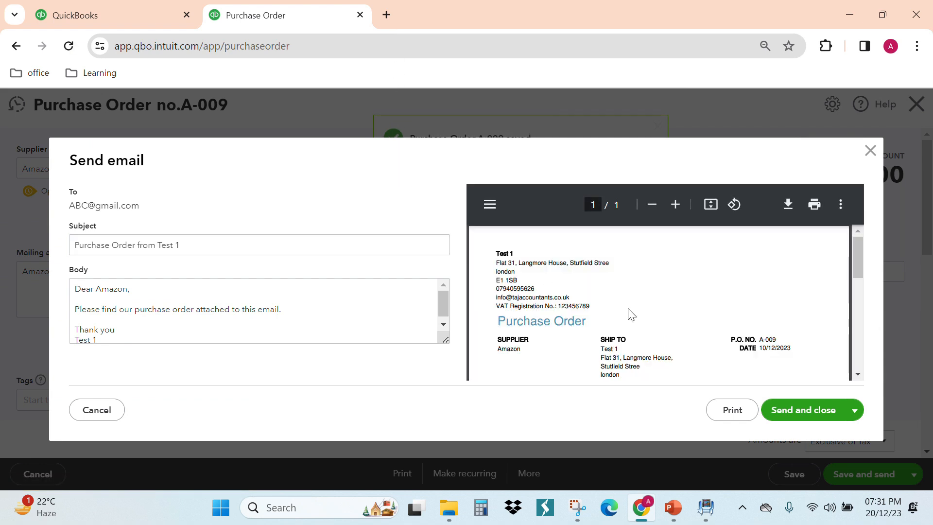
pyautogui.scroll(-3, 631, 315)
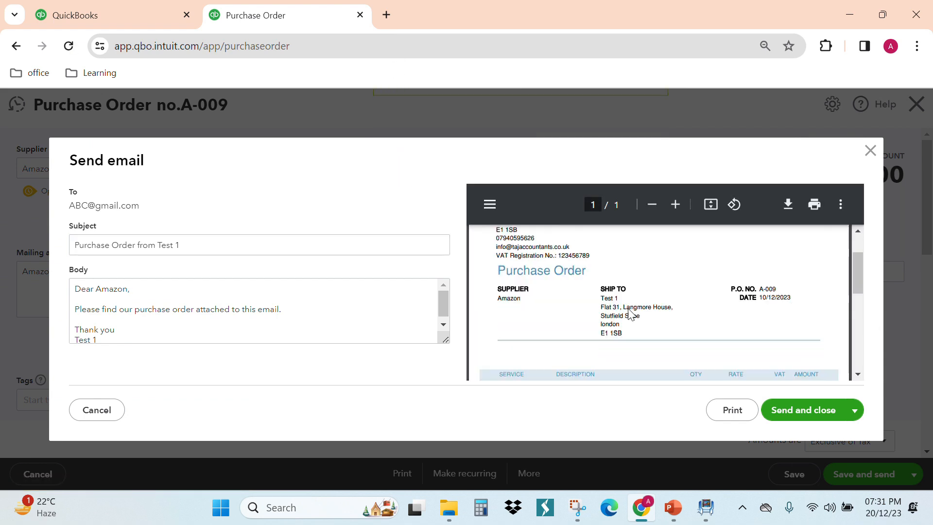
# - Check the remaining preview and message text, then email the purchase order to the supplier and close it
pyautogui.scroll(-3, 631, 314)
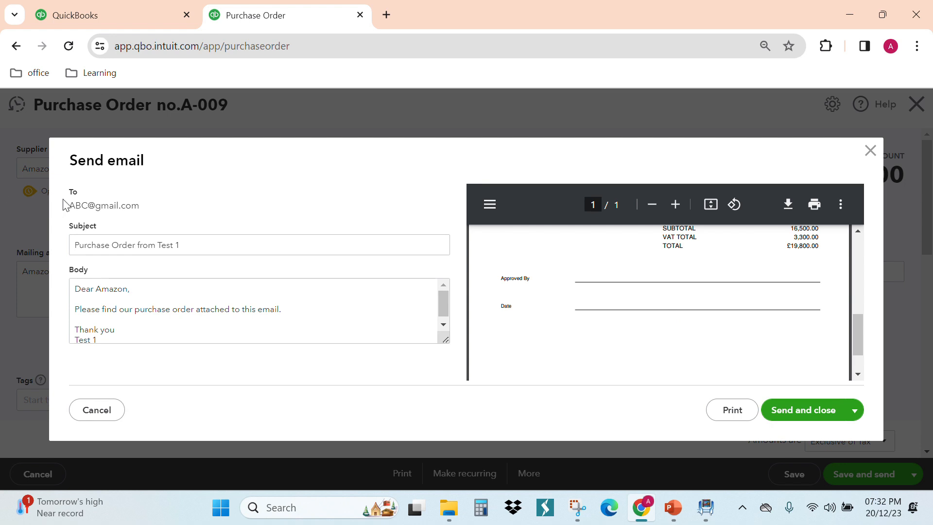
pyautogui.click(129, 283)
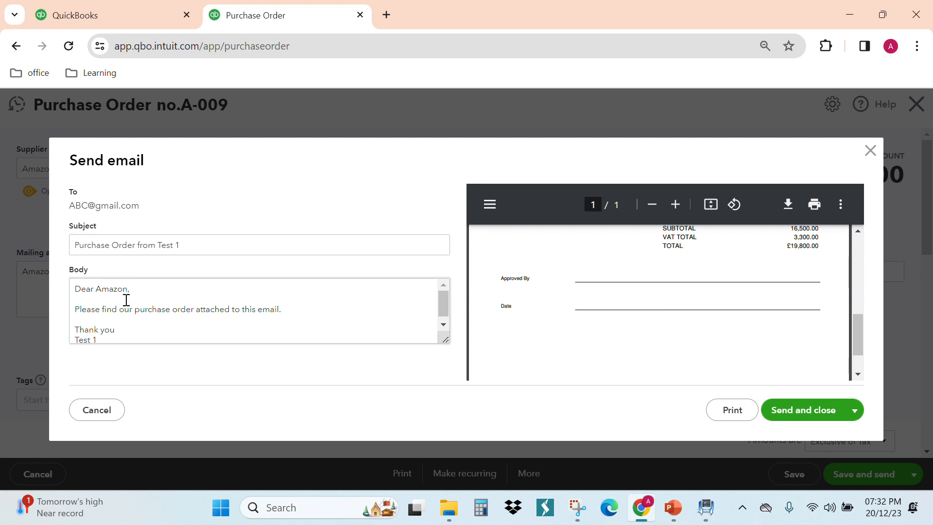
pyautogui.click(285, 311)
pyautogui.hotkey('ctrl', 'a')
pyautogui.click(287, 312)
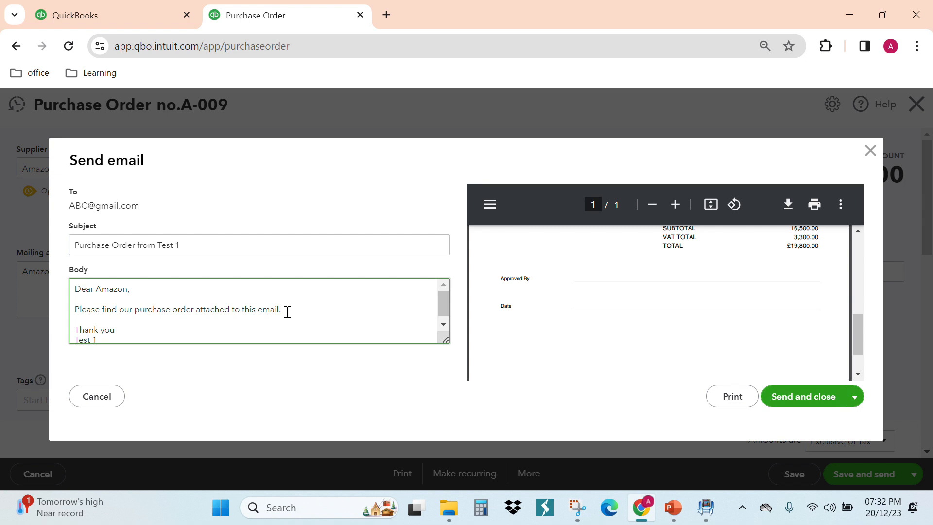
pyautogui.click(800, 398)
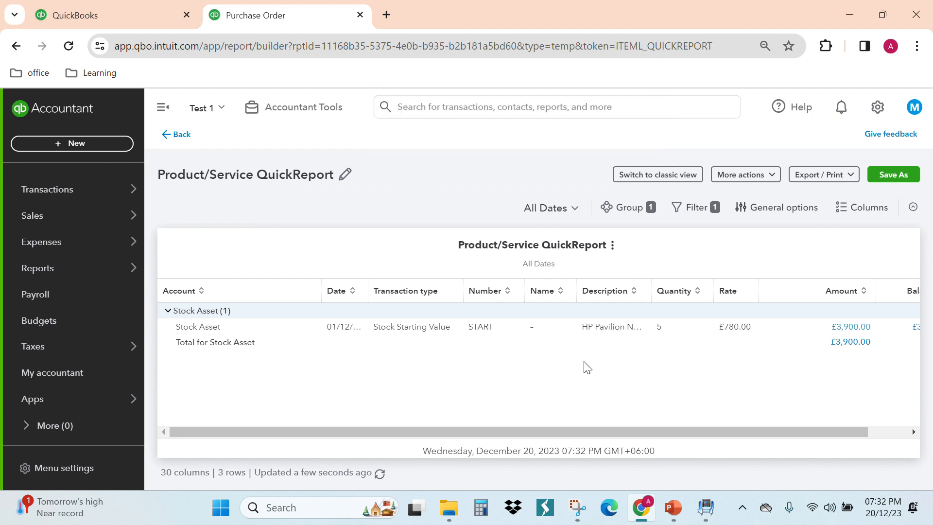
# - Open the expenses list and copy the Amazon purchase order dated 10/12/2023 to a bill
pyautogui.moveTo(68, 252)
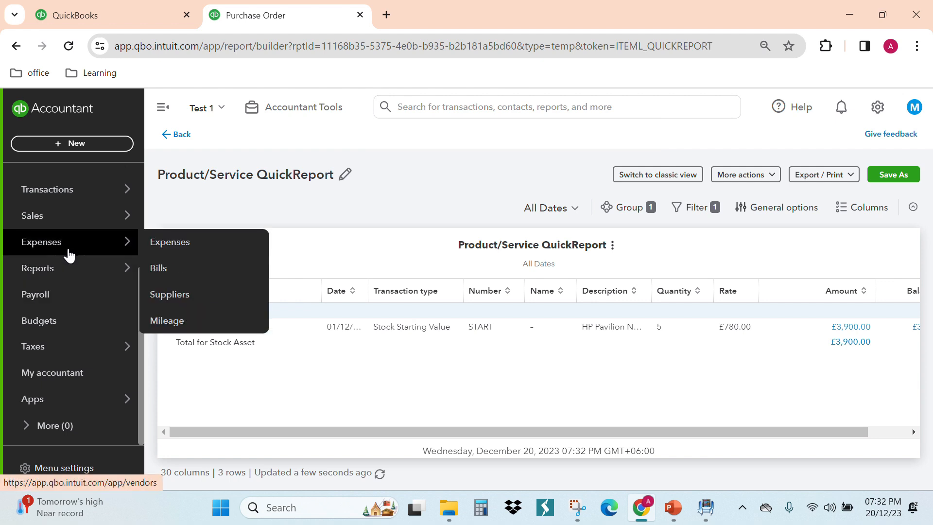
pyautogui.click(153, 250)
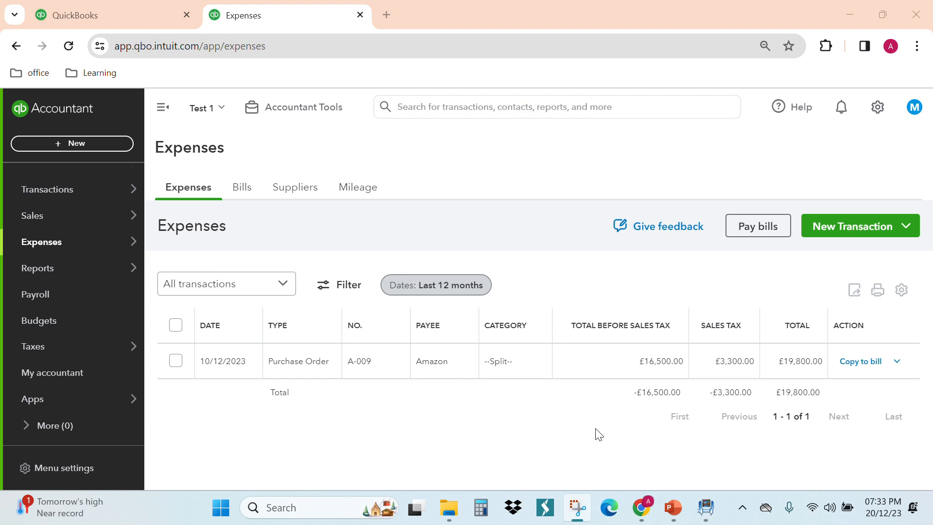
pyautogui.click(46, 252)
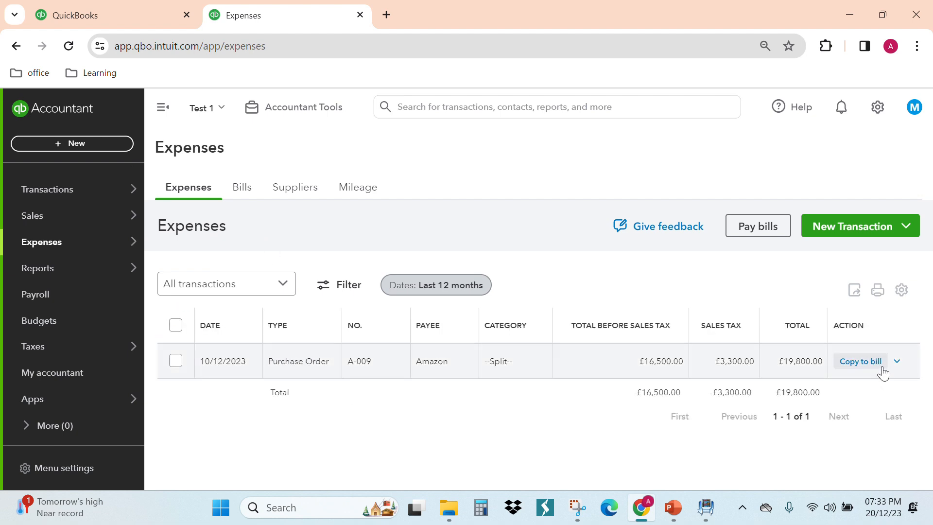
pyautogui.click(897, 364)
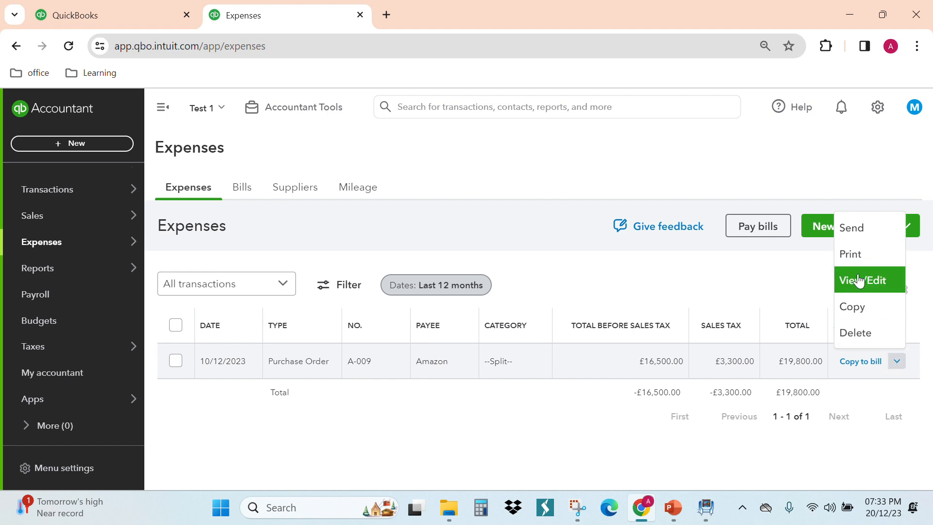
pyautogui.click(481, 434)
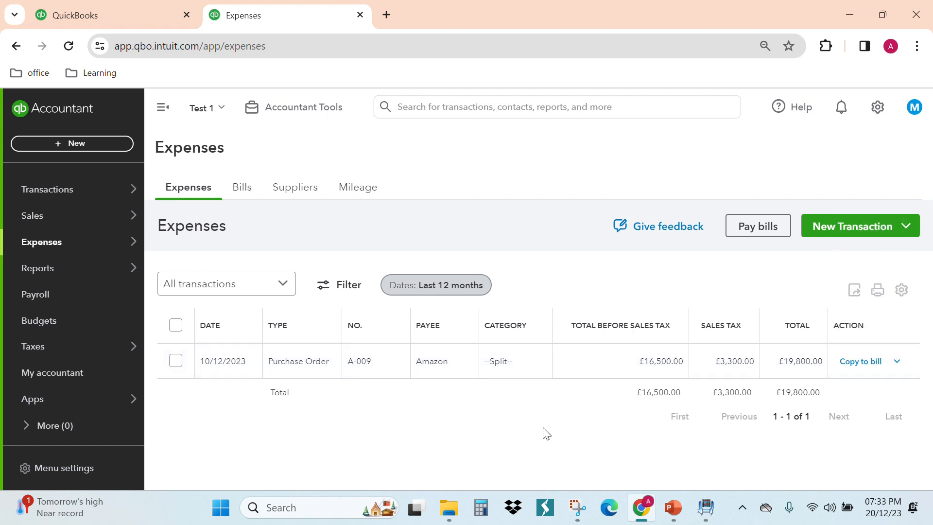
pyautogui.click(860, 362)
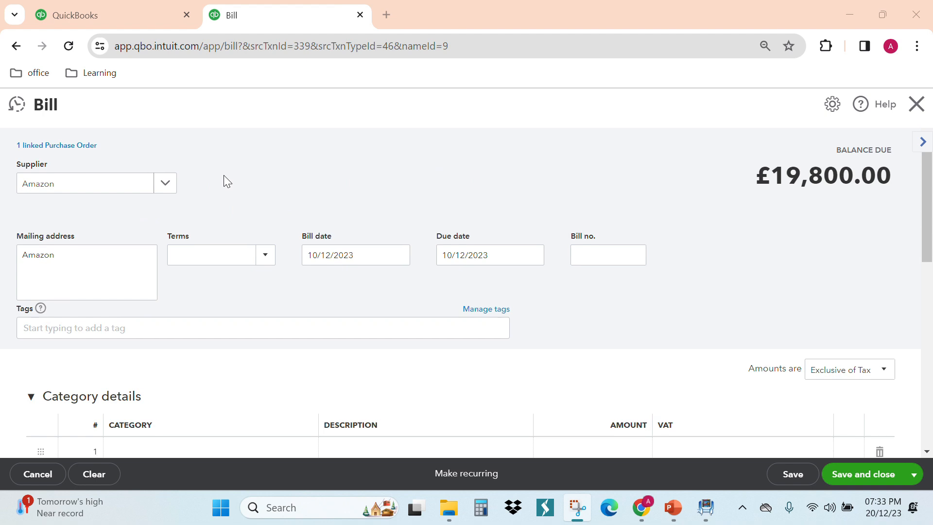
# - Set the Amazon bill's number to AM-009 and its bill date to 17/12/2023
pyautogui.scroll(-1, 223, 175)
pyautogui.scroll(1, 228, 177)
pyautogui.scroll(1, 229, 177)
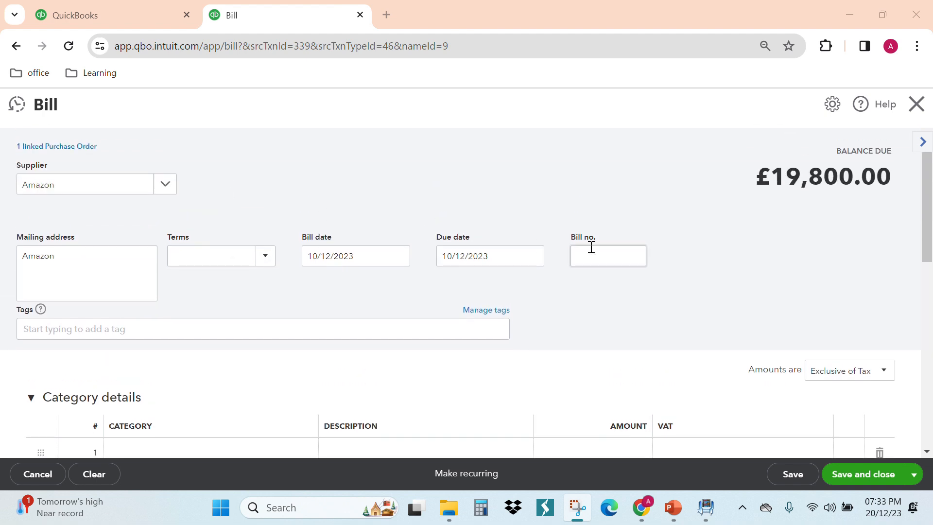
pyautogui.click(590, 253)
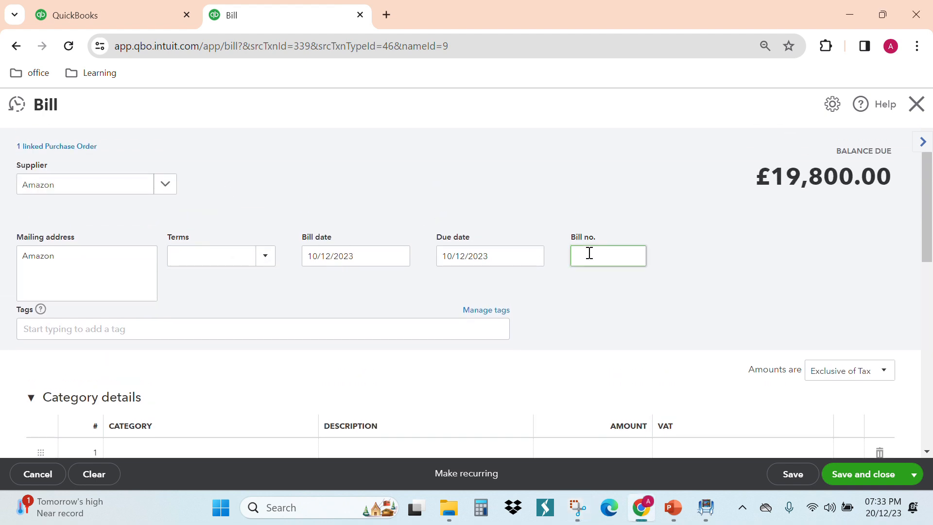
pyautogui.write('AM-009')
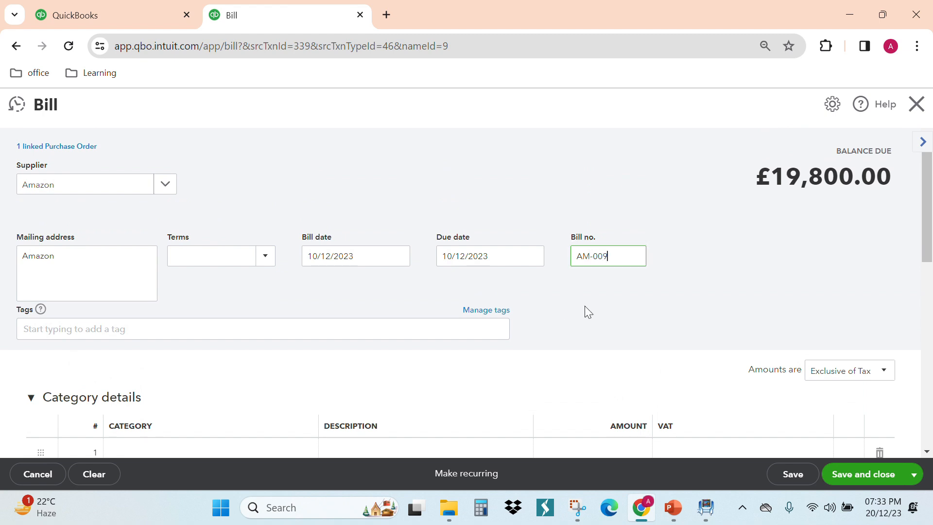
pyautogui.click(399, 256)
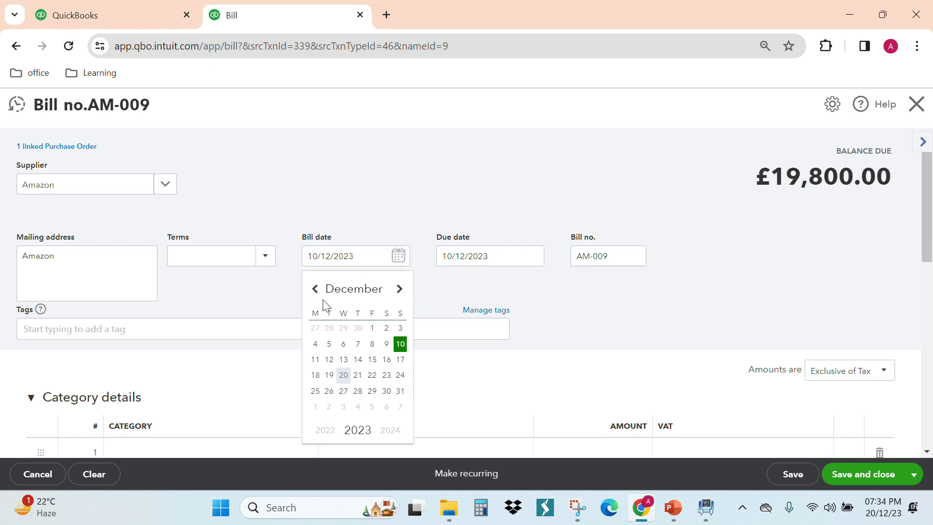
pyautogui.click(401, 360)
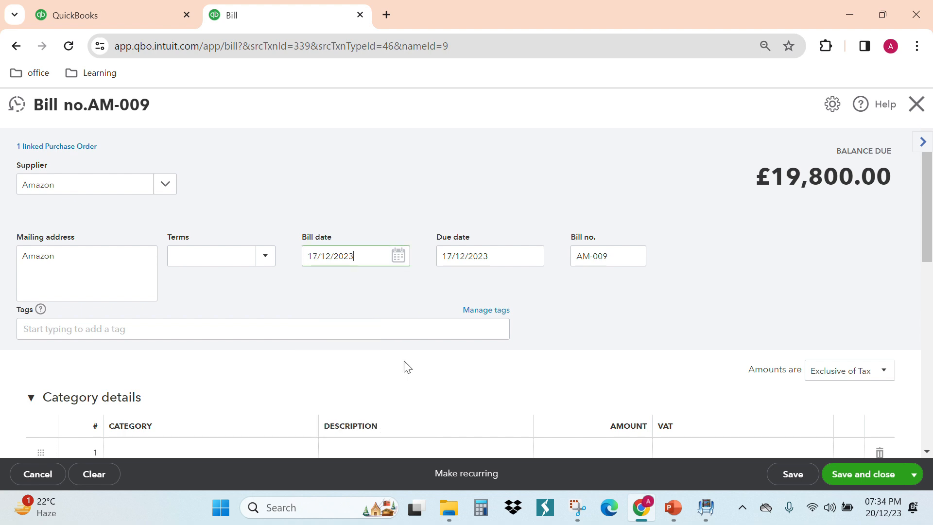
# - Review the bill's item lines, VAT, totals and attachments area, and save and close the bill
pyautogui.scroll(-2, 588, 308)
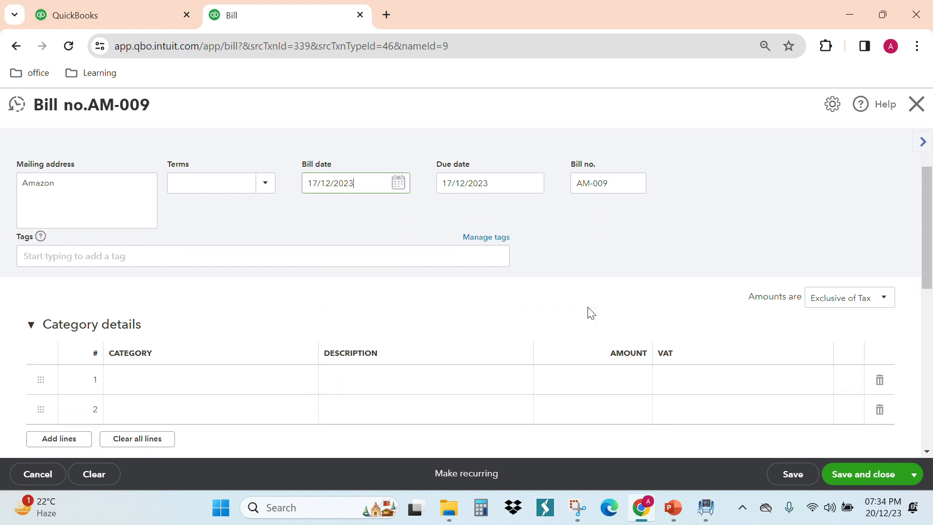
pyautogui.scroll(-5, 589, 306)
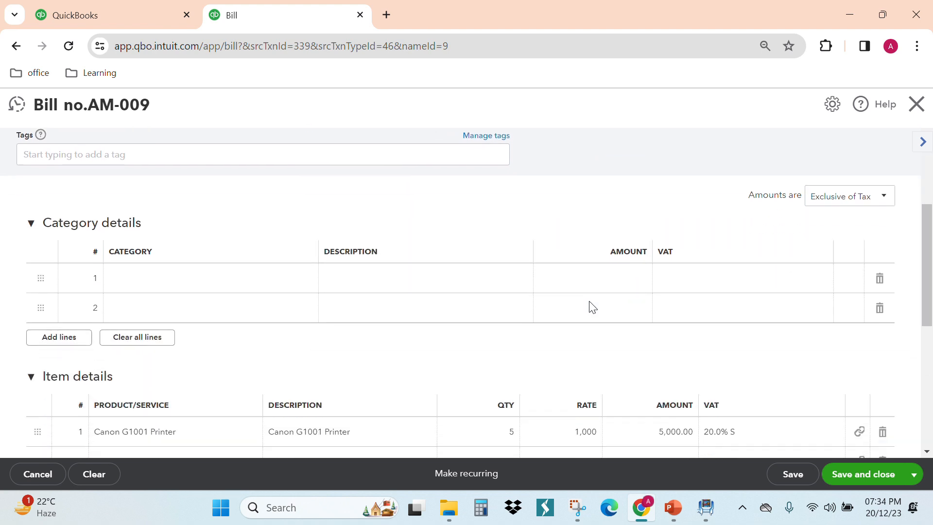
pyautogui.scroll(-1, 149, 281)
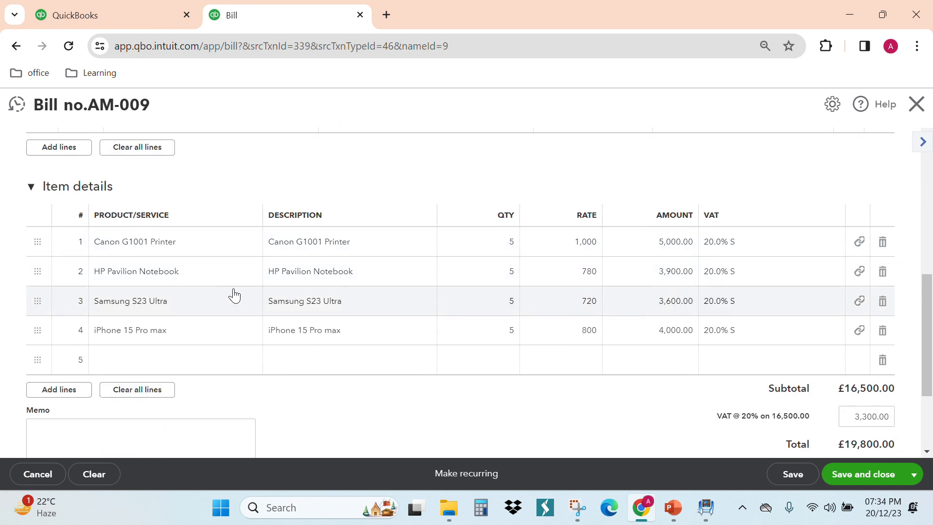
pyautogui.scroll(6, 339, 351)
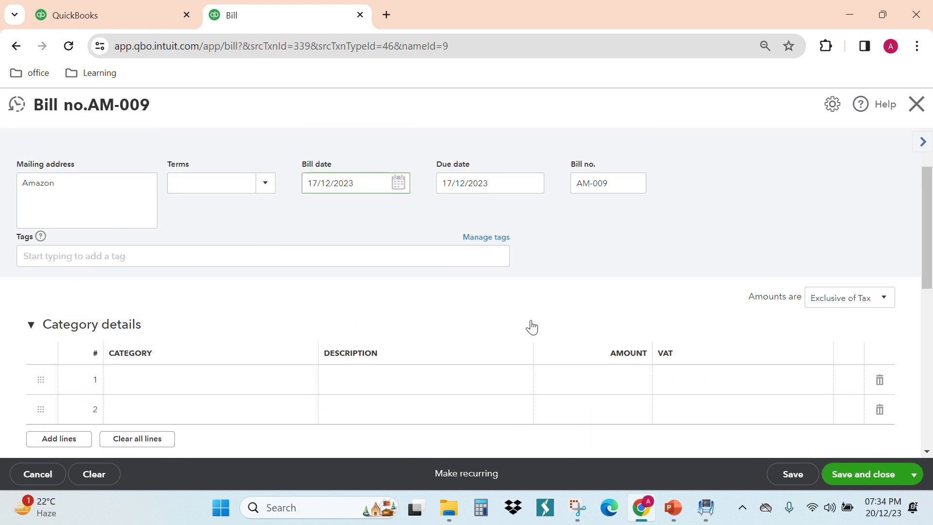
pyautogui.scroll(-10, 407, 275)
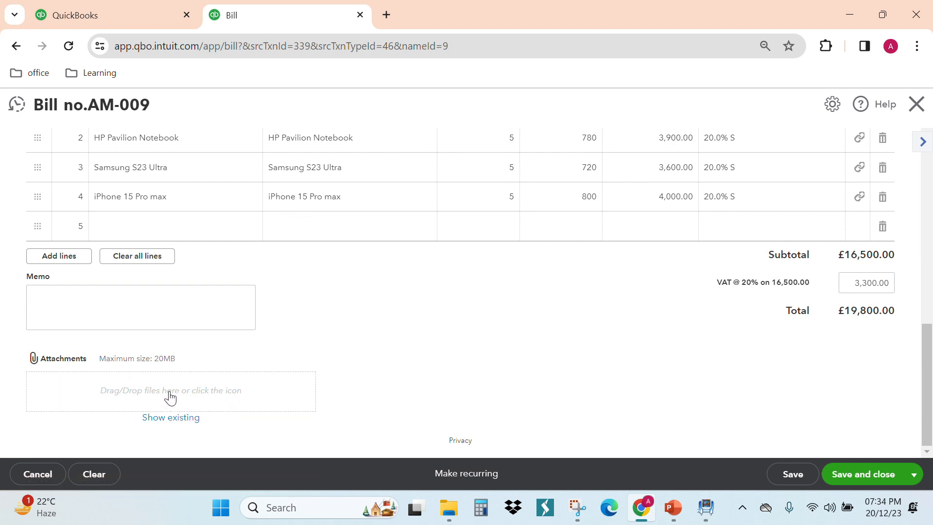
pyautogui.click(863, 474)
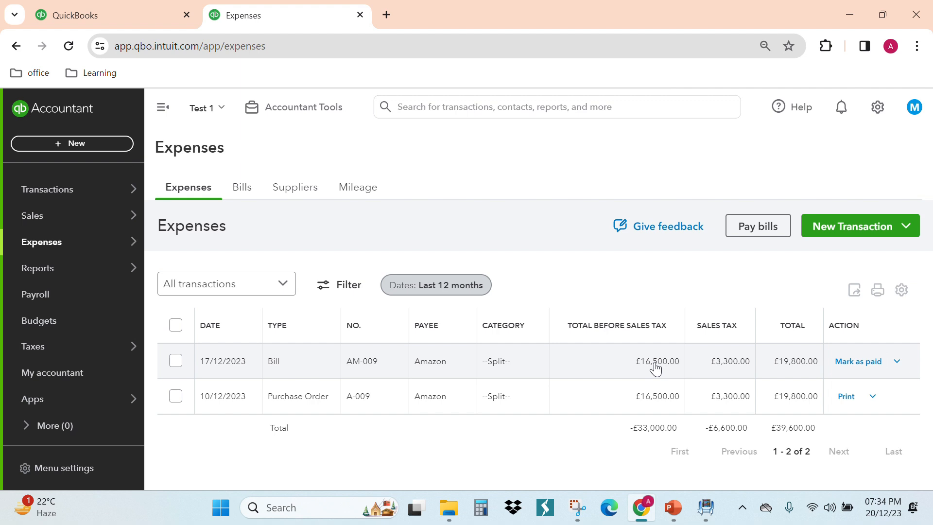
# - Open the Products and Services list and check the quantity on hand of each stock item
pyautogui.click(385, 25)
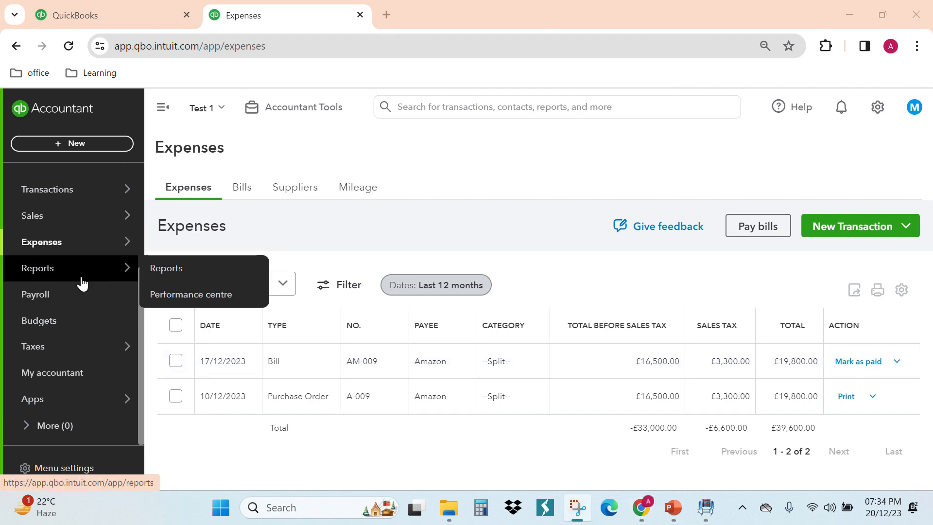
pyautogui.moveTo(88, 225)
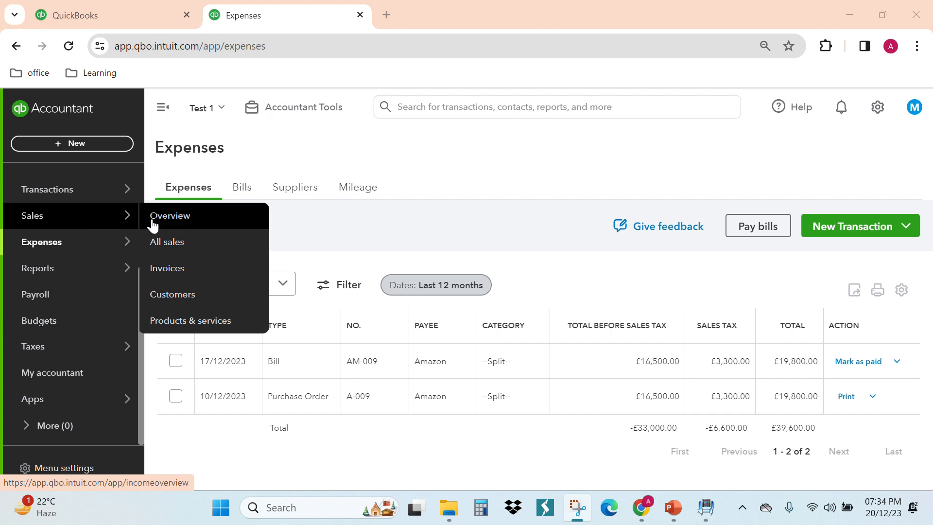
pyautogui.click(187, 320)
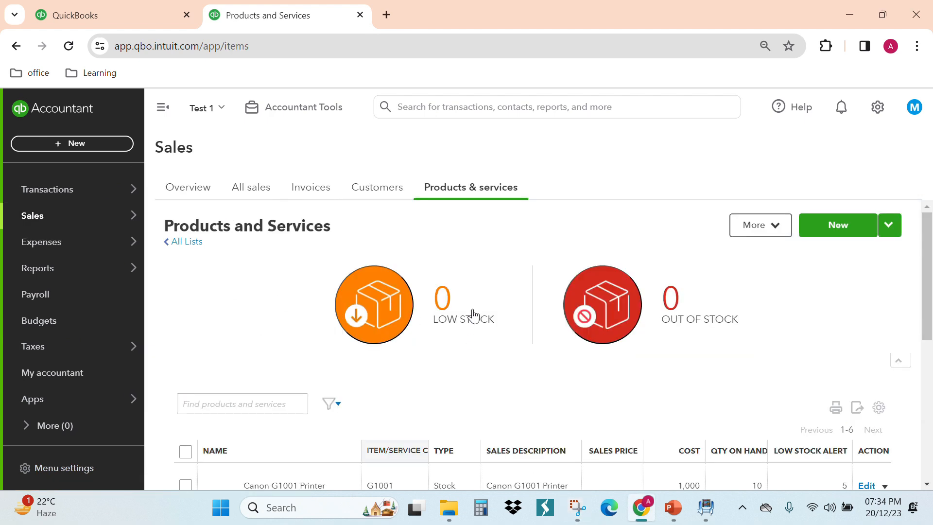
pyautogui.scroll(-3, 467, 303)
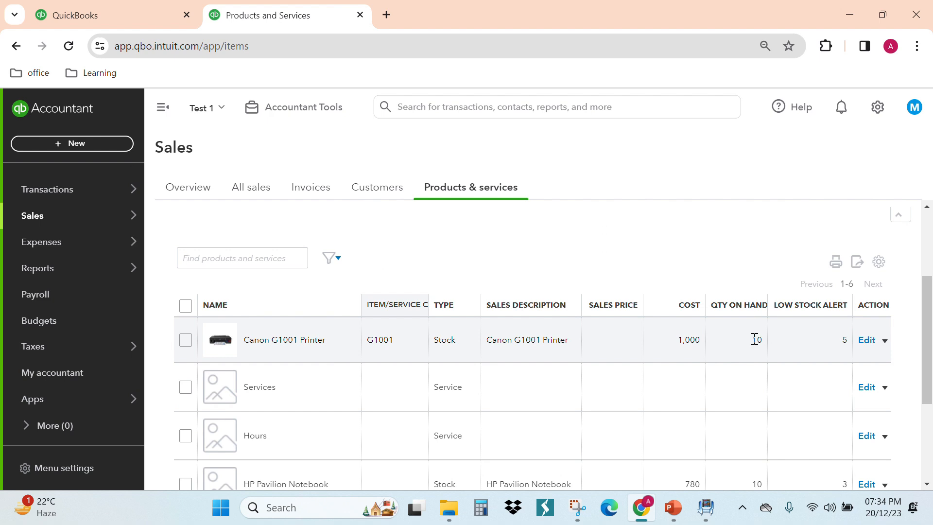
pyautogui.scroll(-2, 729, 350)
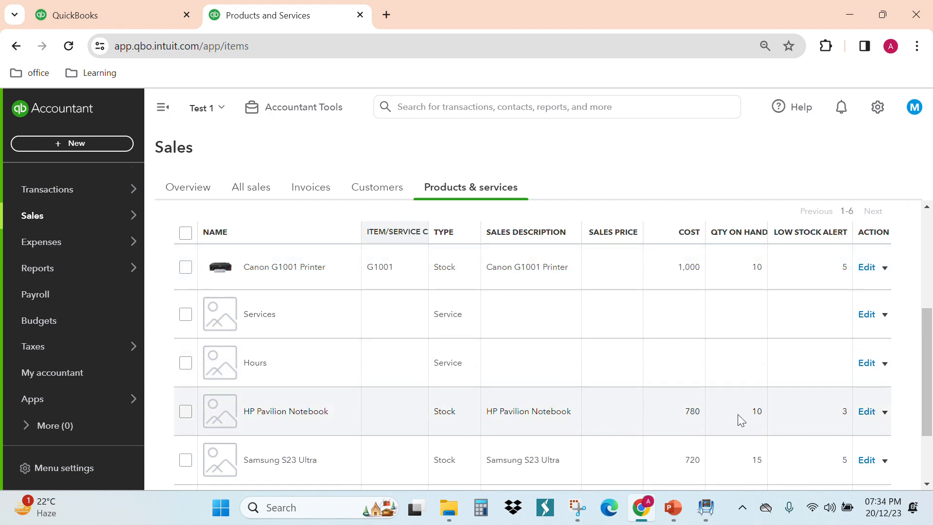
pyautogui.scroll(-1, 750, 413)
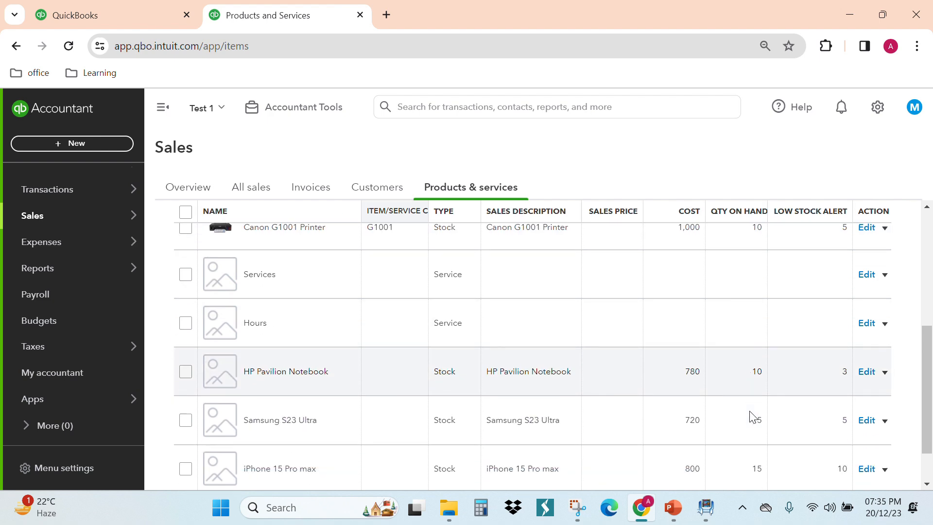
pyautogui.scroll(-1, 750, 414)
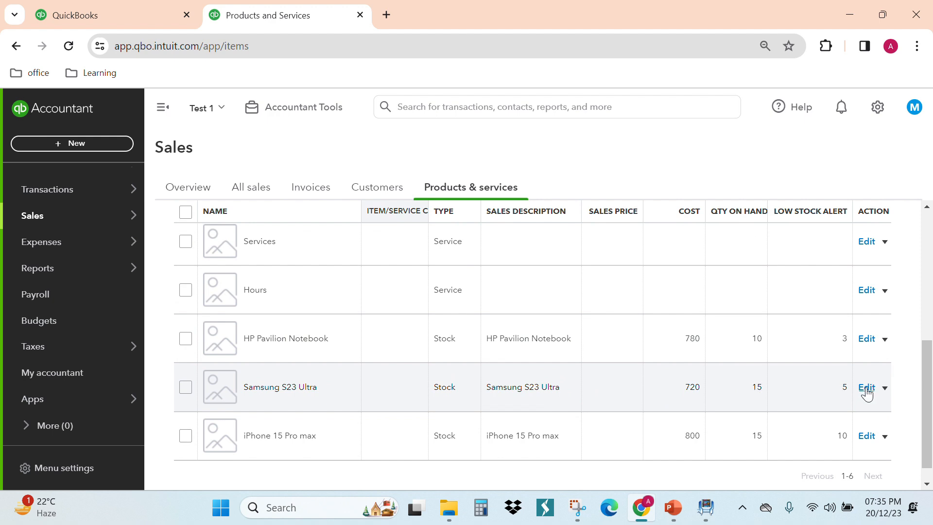
# - Run the Samsung S23 Ultra report, examine its stock transactions and balances, and exit to the product list without saving
pyautogui.click(885, 387)
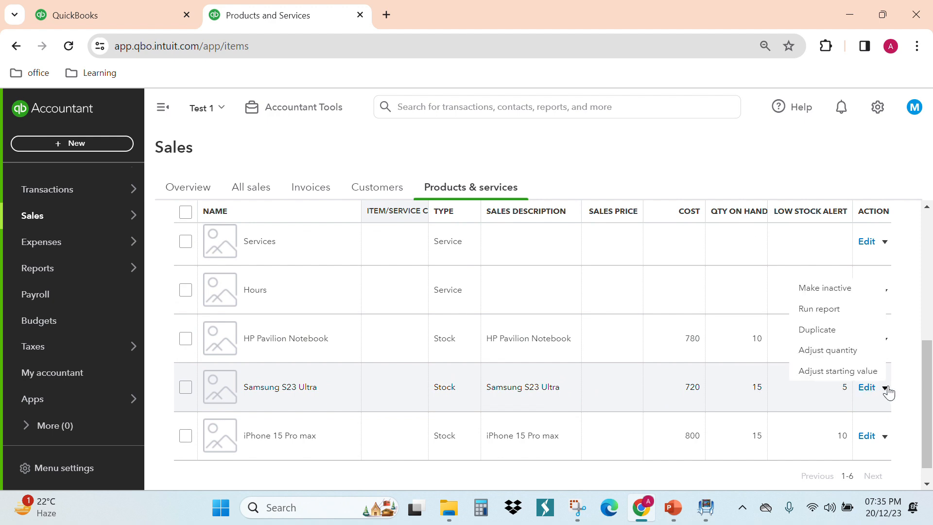
pyautogui.click(832, 310)
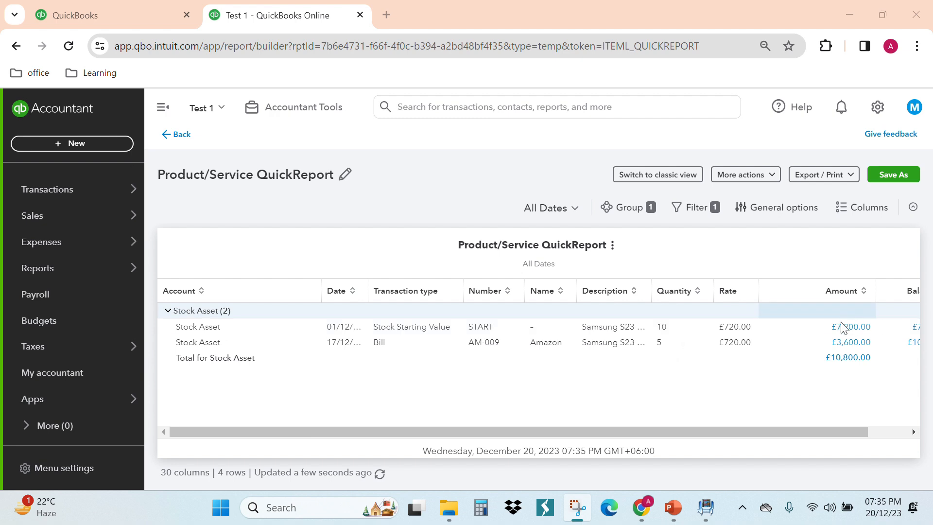
pyautogui.moveTo(739, 433); pyautogui.dragTo(806, 433)
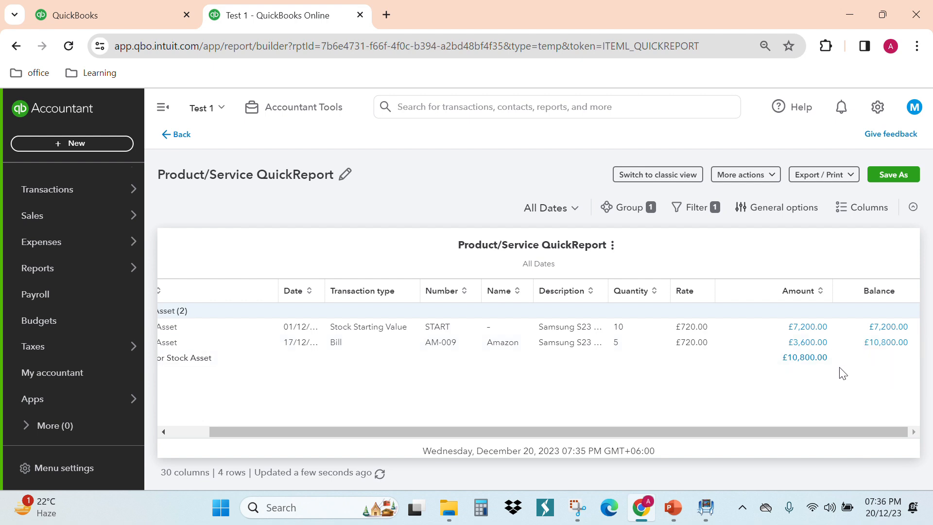
pyautogui.moveTo(815, 430); pyautogui.dragTo(782, 447)
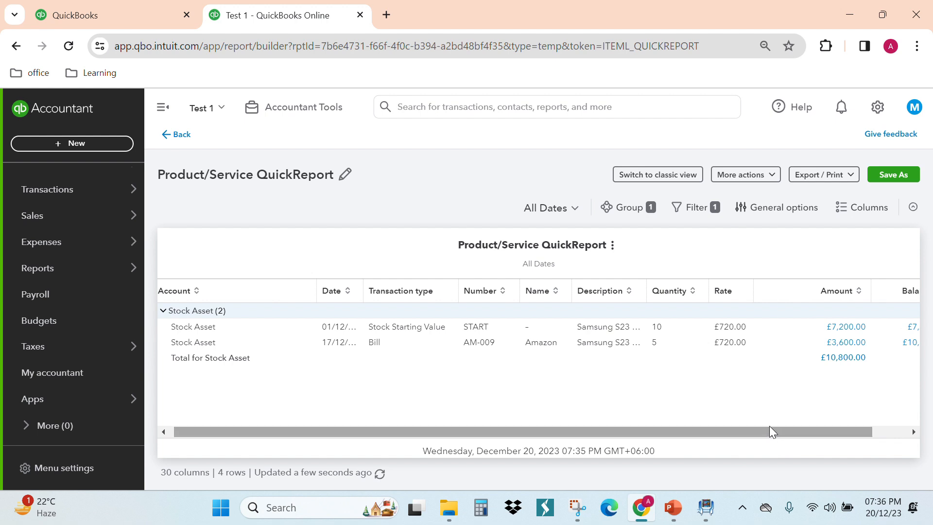
pyautogui.click(168, 134)
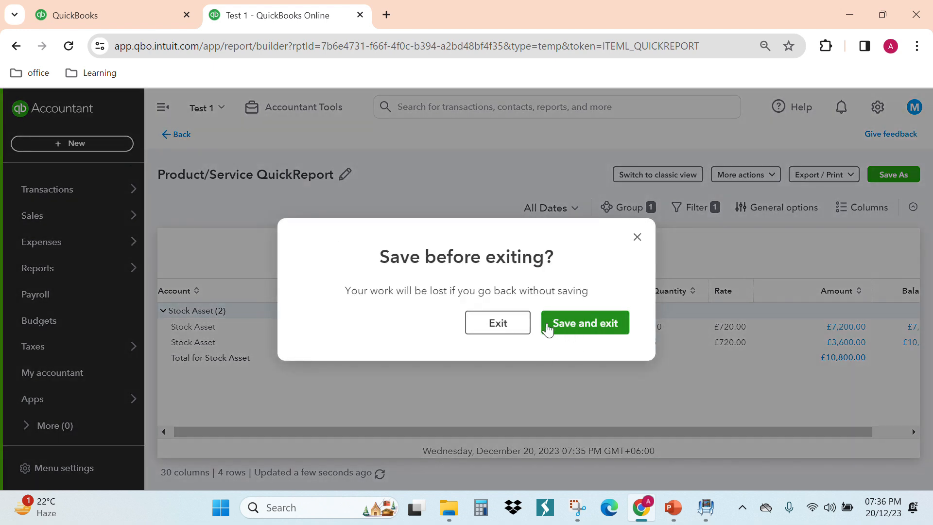
pyautogui.click(518, 324)
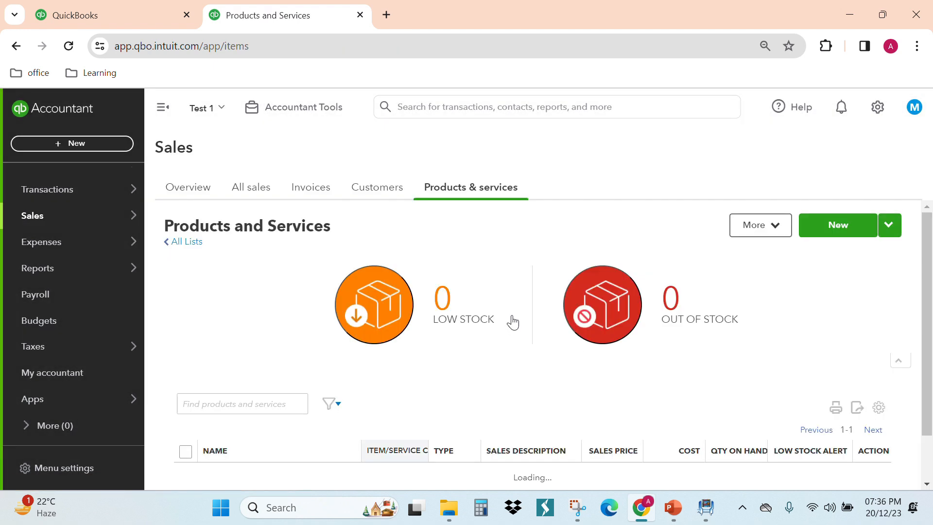
pyautogui.scroll(-1, 510, 349)
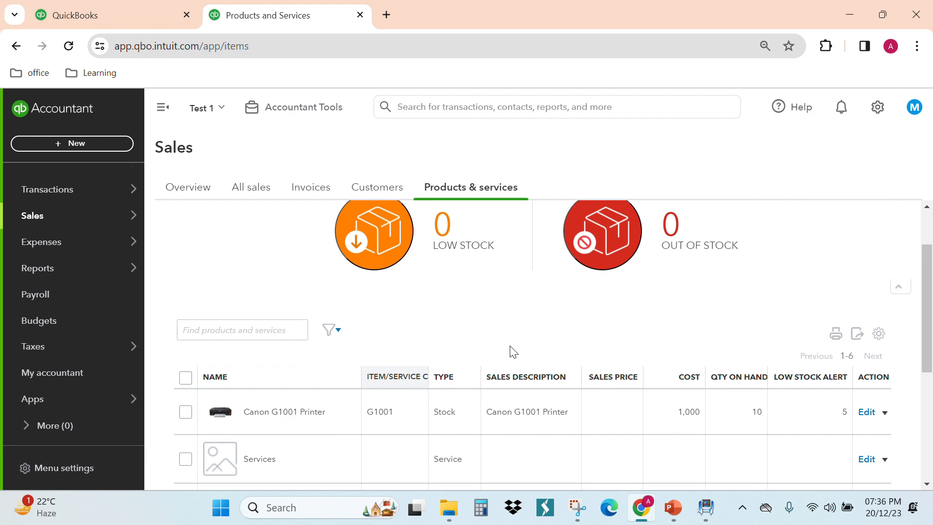
# - Start a stock quantity adjustment and choose HP Pavilion Notebook as the product on its first line
pyautogui.scroll(-1, 509, 347)
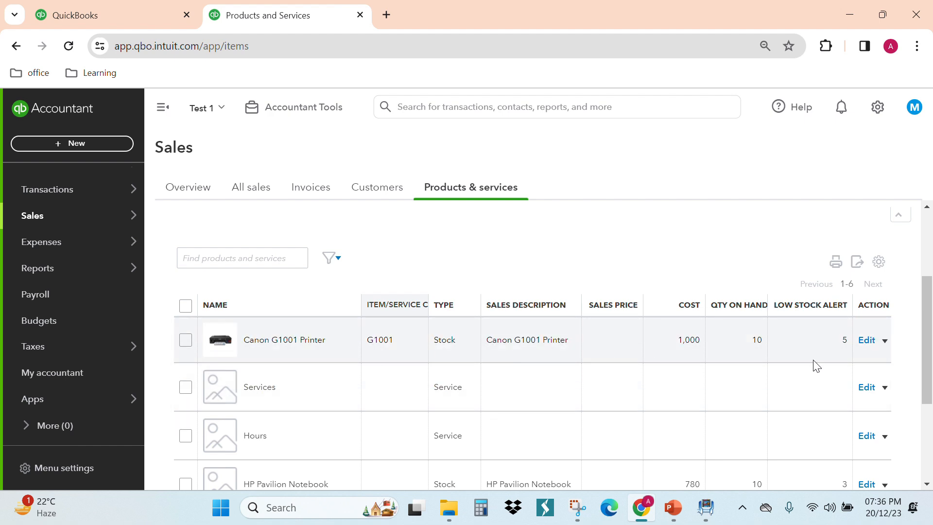
pyautogui.click(885, 341)
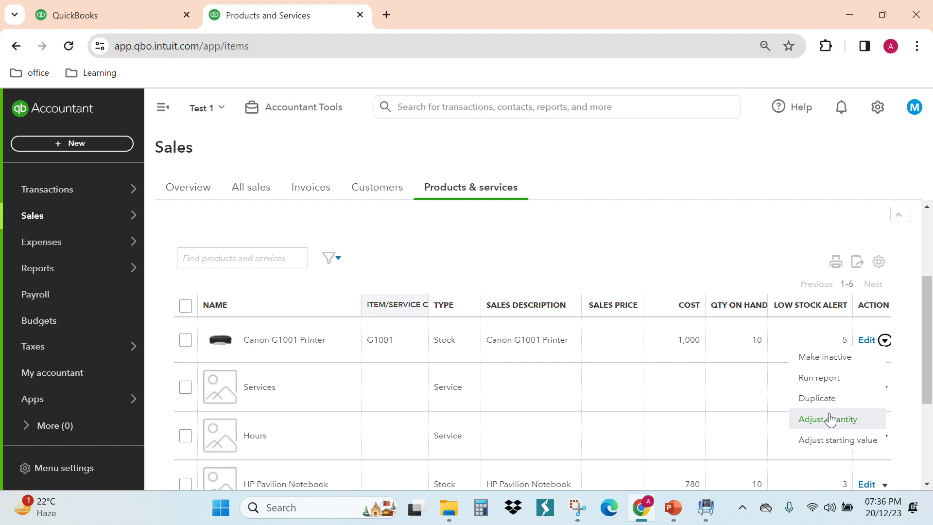
pyautogui.click(81, 143)
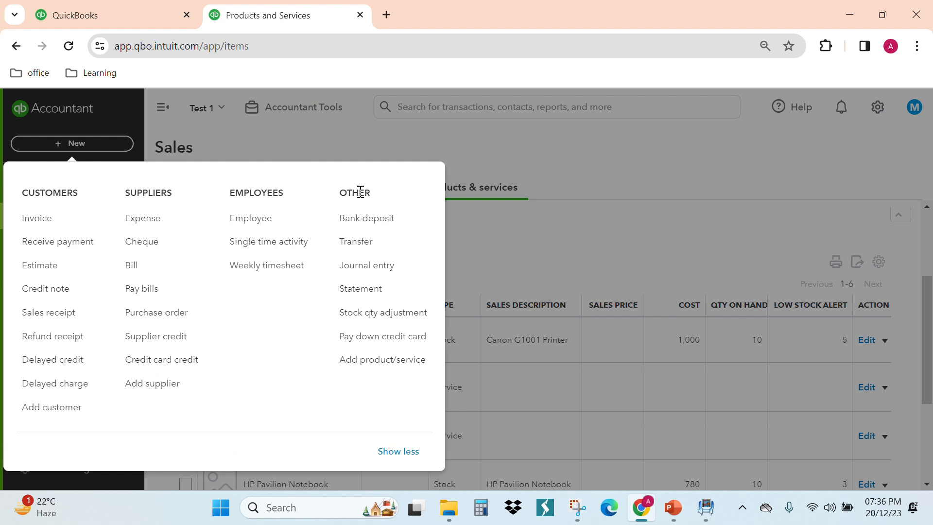
pyautogui.click(376, 320)
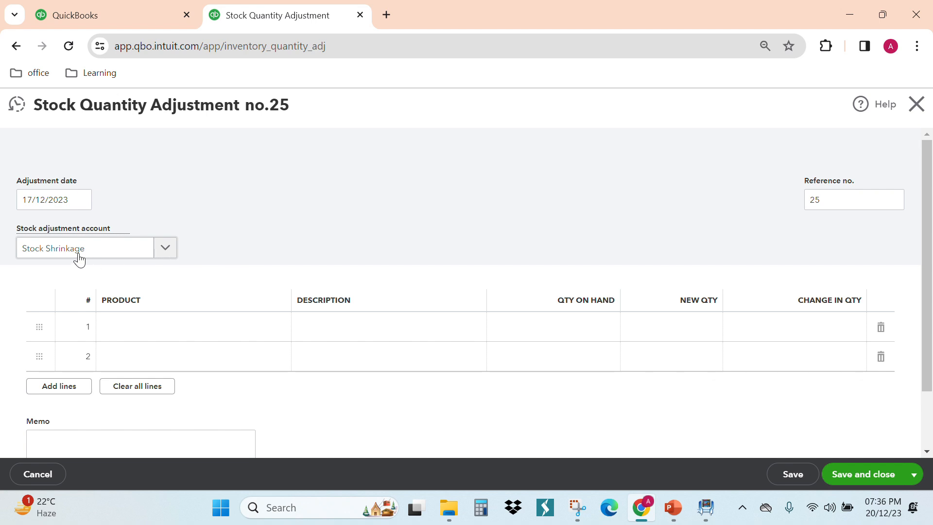
pyautogui.click(152, 330)
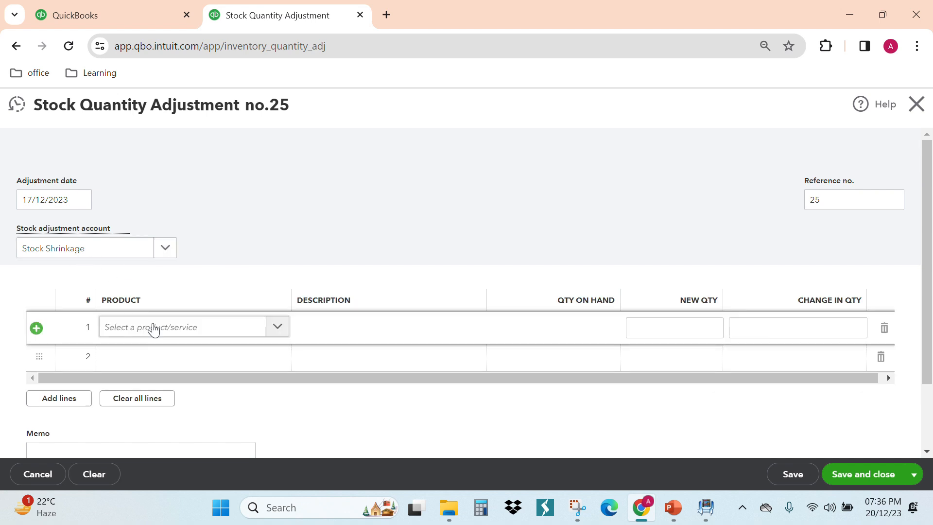
pyautogui.click(278, 329)
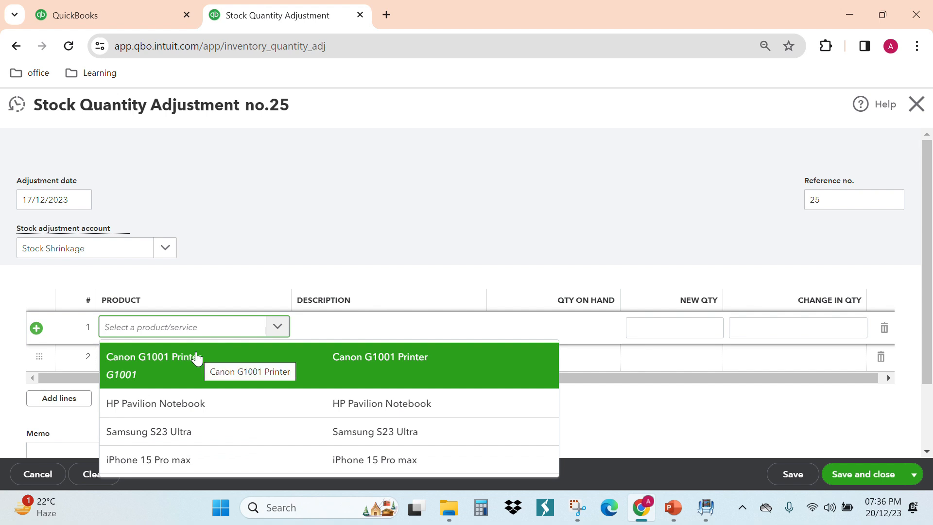
pyautogui.click(203, 403)
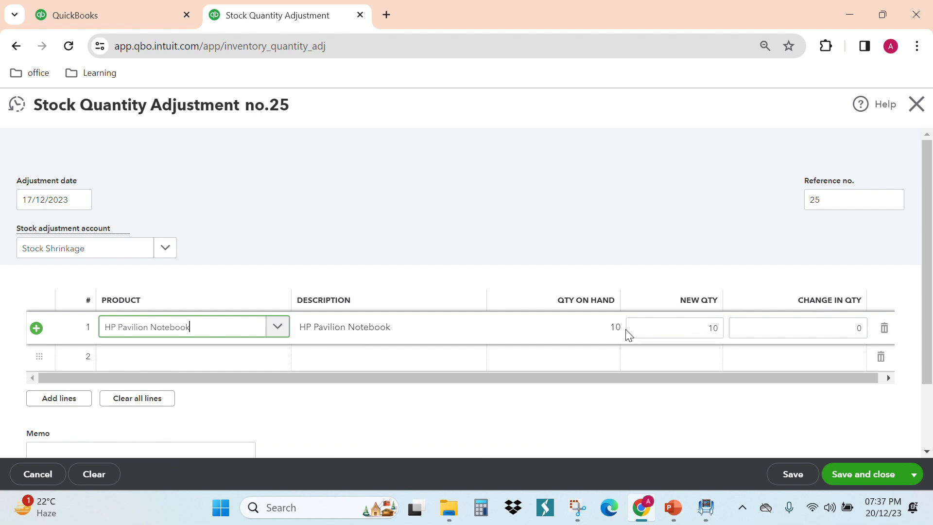
# - Set the HP Pavilion Notebook's new quantity to 9, and save and close the stock adjustment
pyautogui.click(720, 332)
pyautogui.write('9')
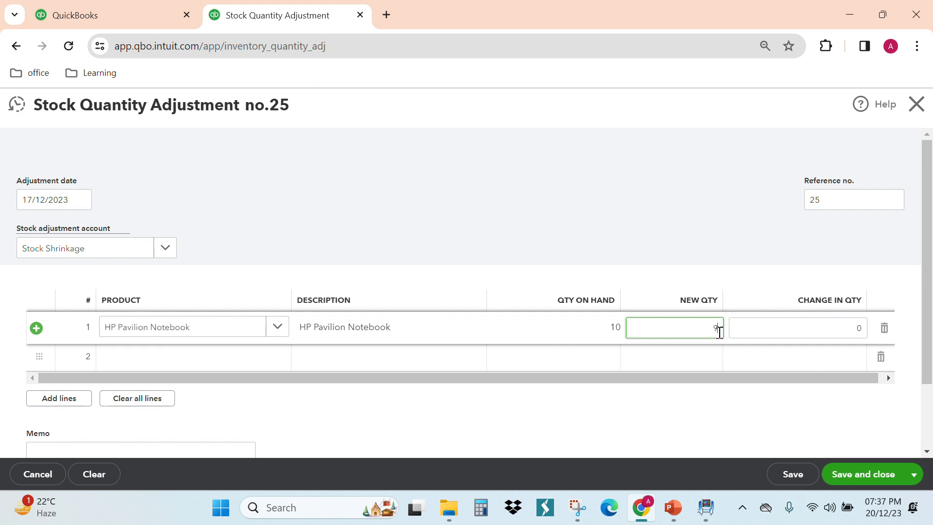
pyautogui.click(784, 399)
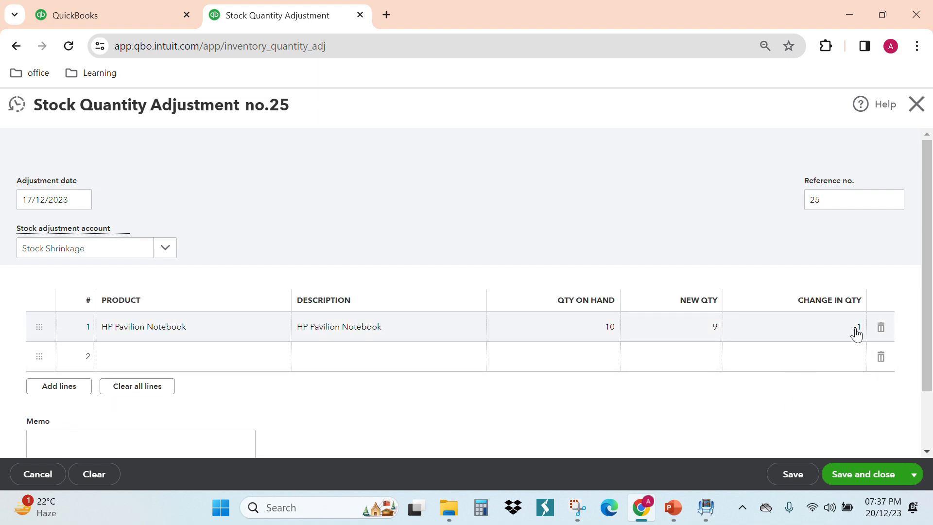
pyautogui.click(865, 463)
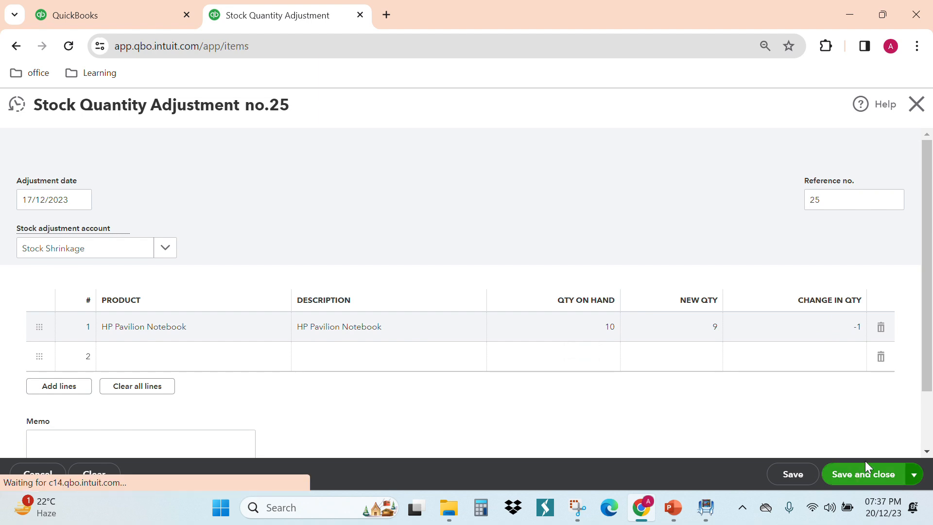
# - Check the HP Pavilion Notebook's quantity on hand in the product list
pyautogui.scroll(-1, 681, 403)
pyautogui.scroll(-2, 646, 392)
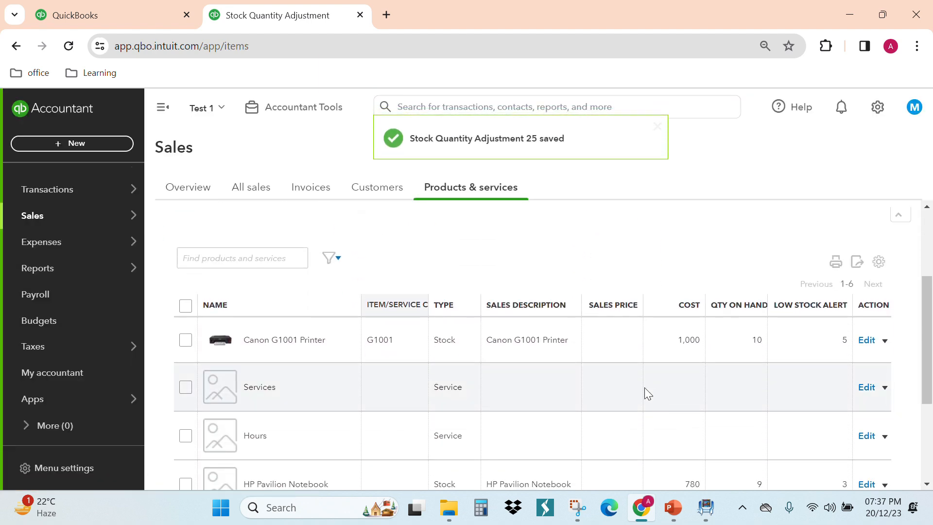
pyautogui.scroll(-2, 558, 400)
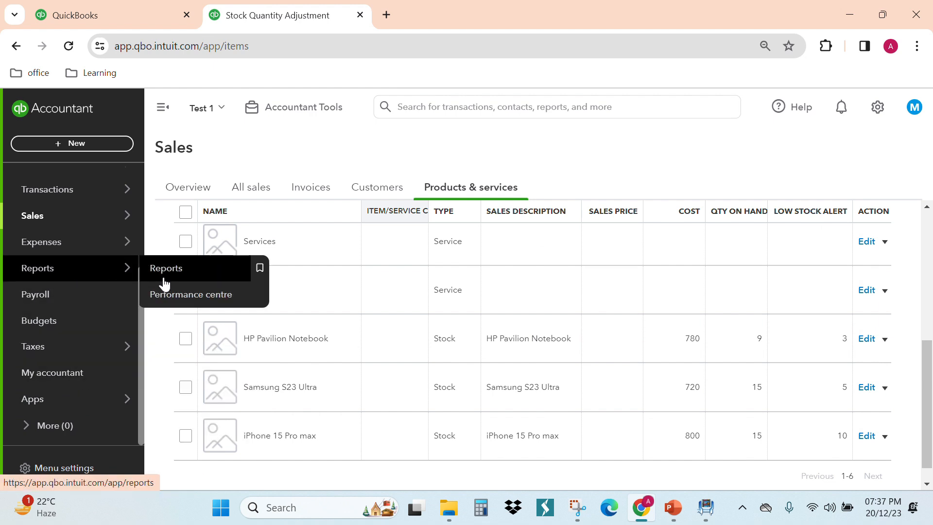
# - Search the reports for Product and open the Product/Service List report
pyautogui.click(165, 277)
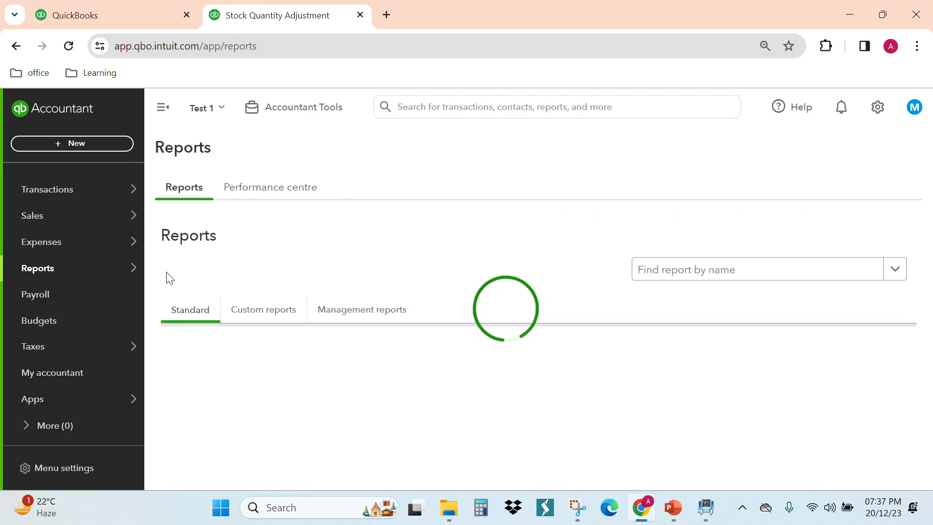
pyautogui.click(682, 277)
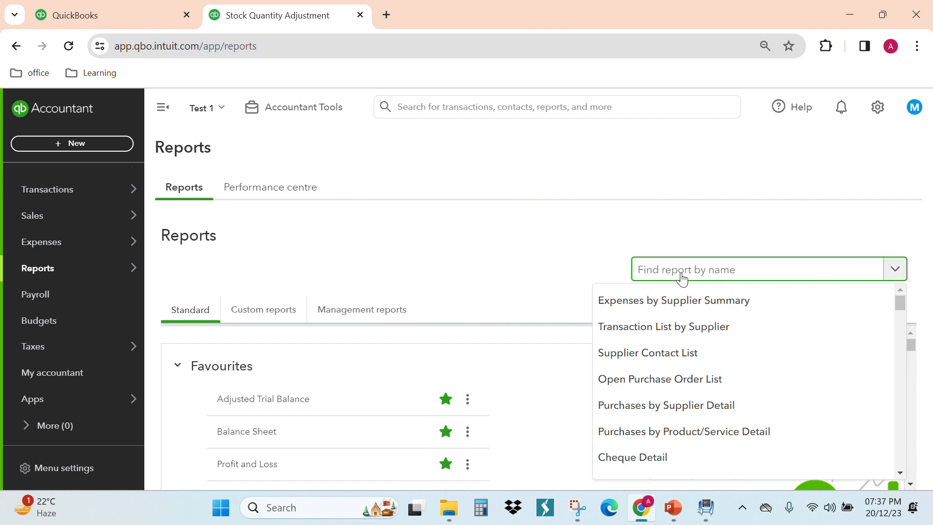
pyautogui.write('Product')
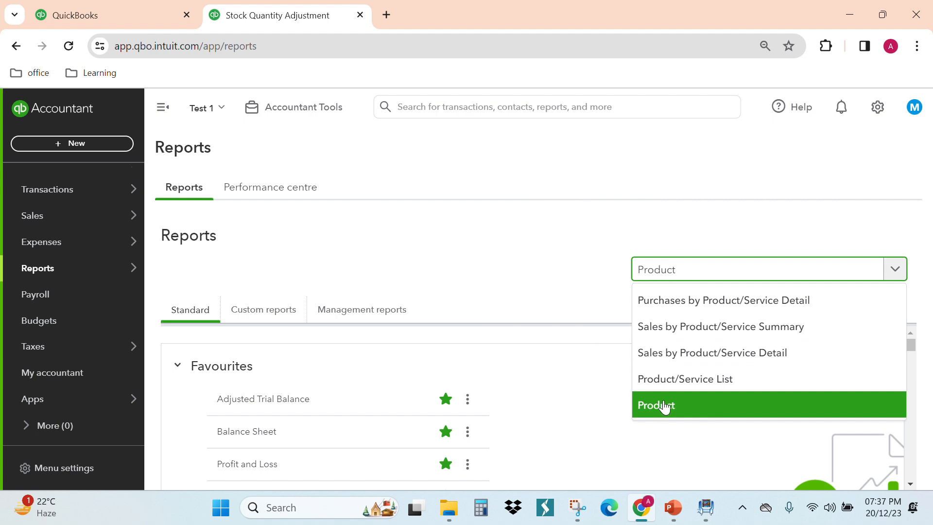
pyautogui.click(677, 390)
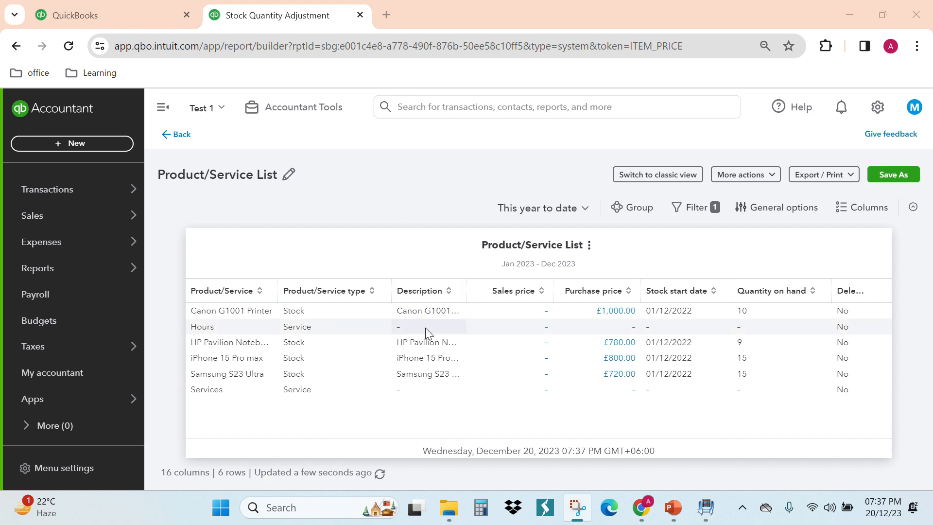
# - Show the Product/Service List for All Dates in classic view, and inspect the HP Pavilion Notebook's product information from it
pyautogui.click(548, 214)
pyautogui.scroll(4, 506, 246)
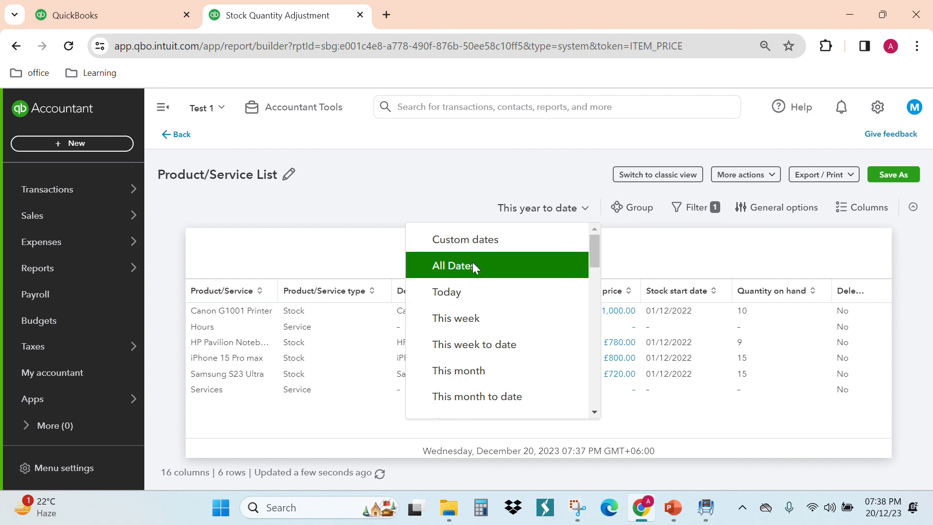
pyautogui.click(472, 264)
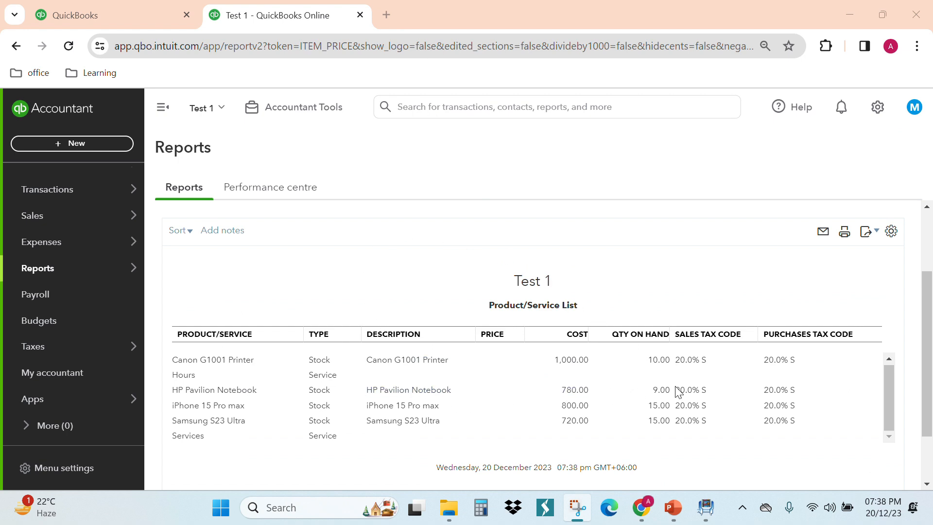
pyautogui.click(428, 395)
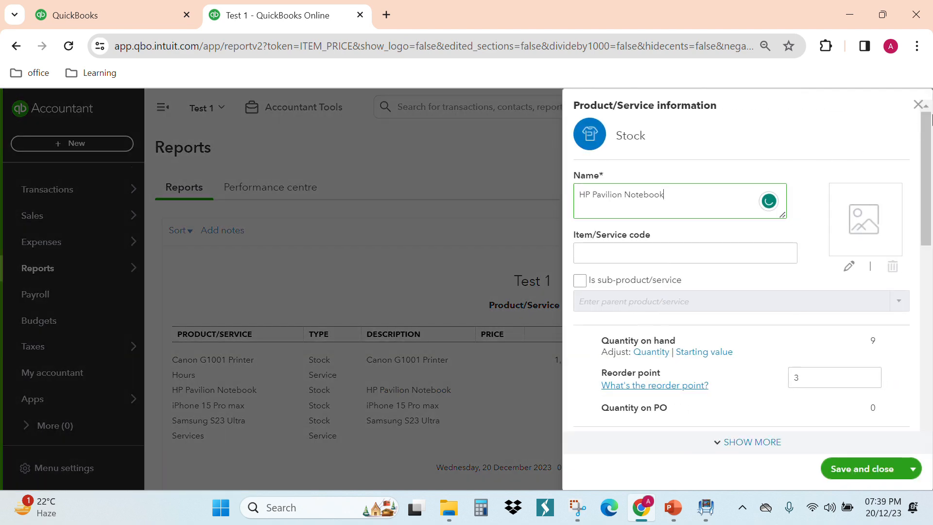
pyautogui.click(918, 104)
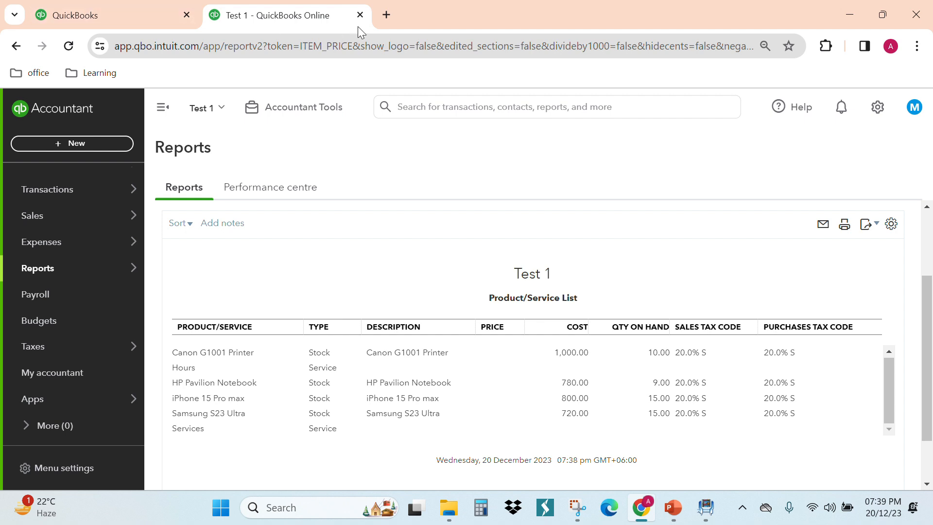
# - Switch to the PowerPoint presentation with the inventory instructions
pyautogui.click(380, 23)
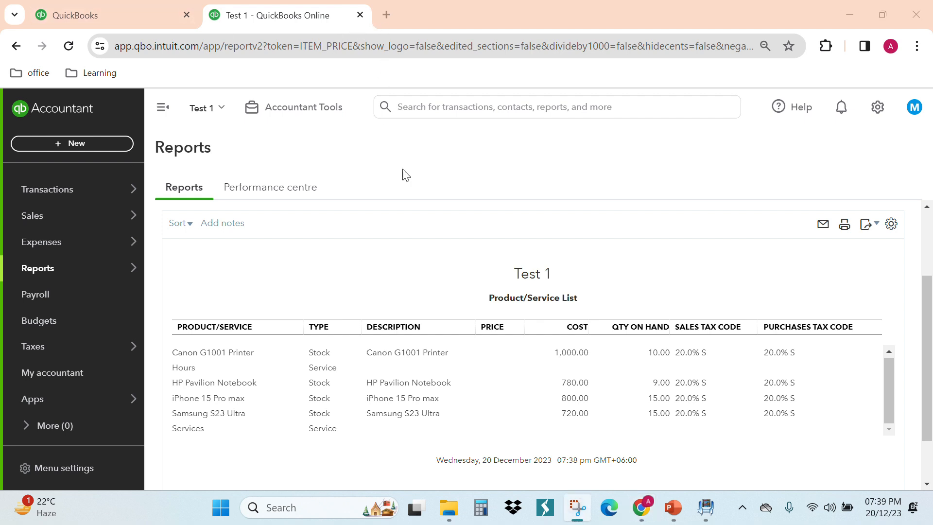
pyautogui.click(676, 509)
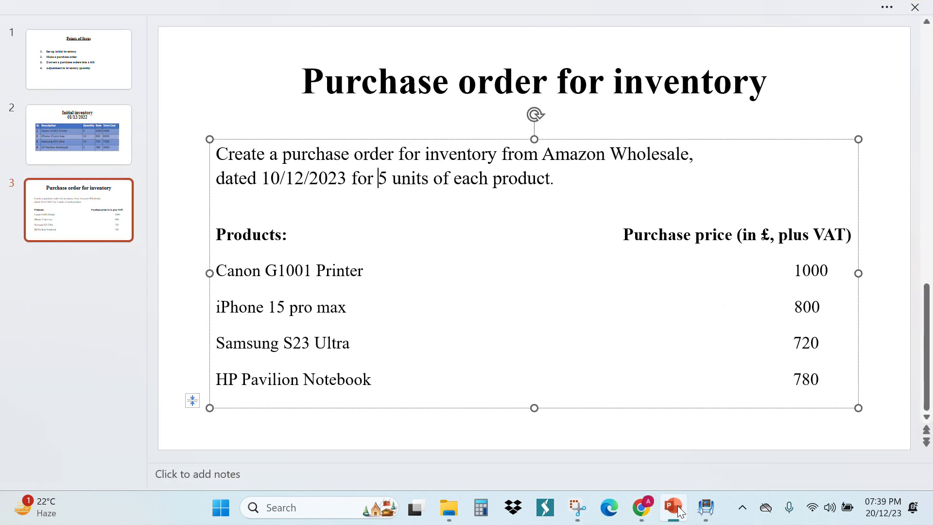